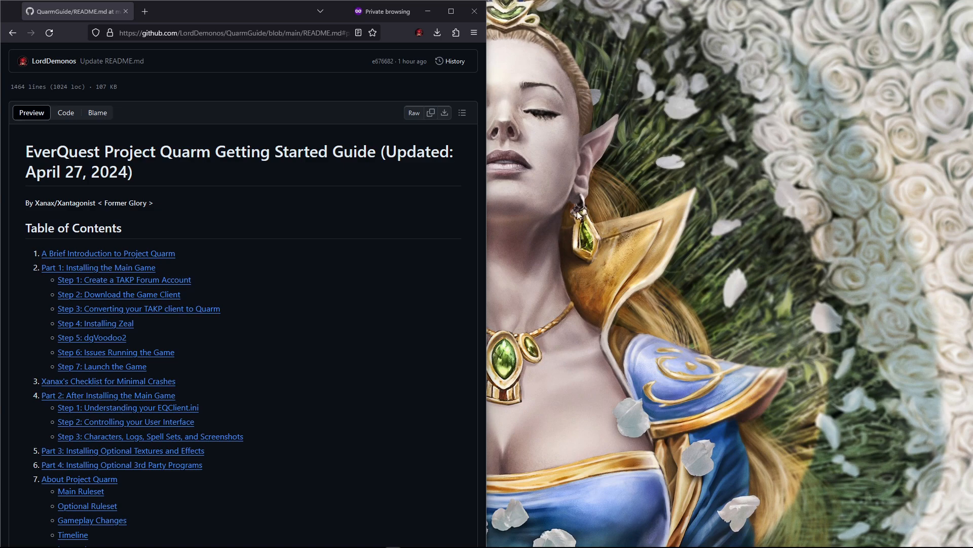
Step: Jump to Part 1 of the guide, switch to the TAKP forum, and start creating a new account named QuarmGuide
click(155, 267)
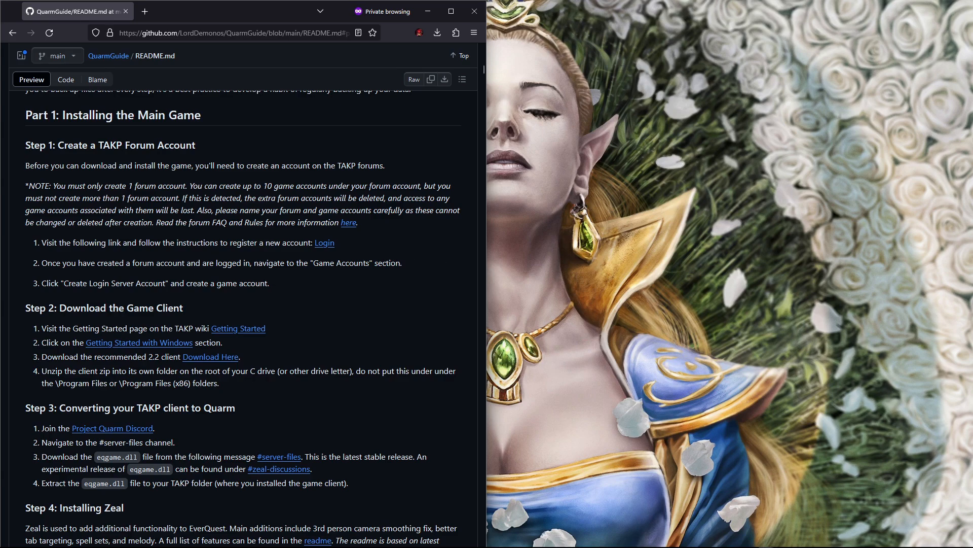
key(alt+Tab)
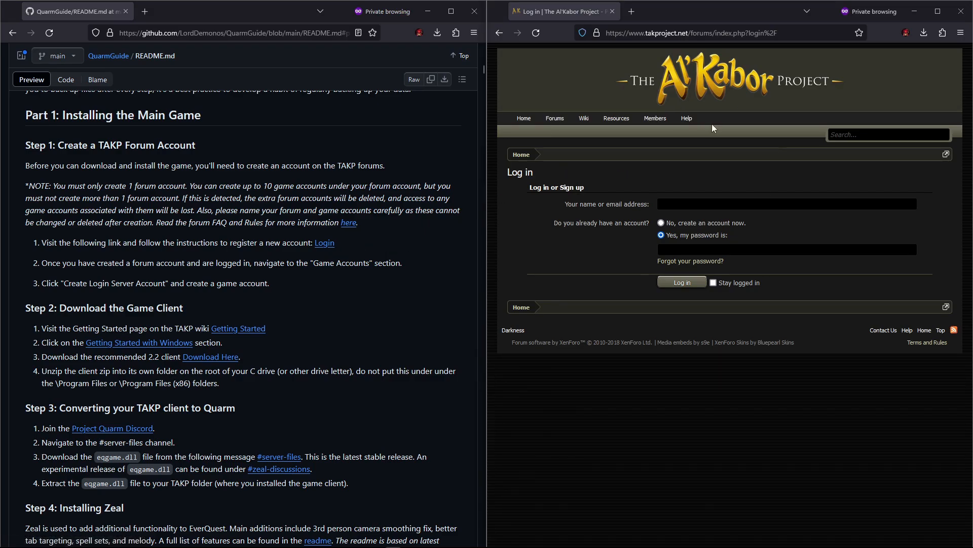
click(661, 223)
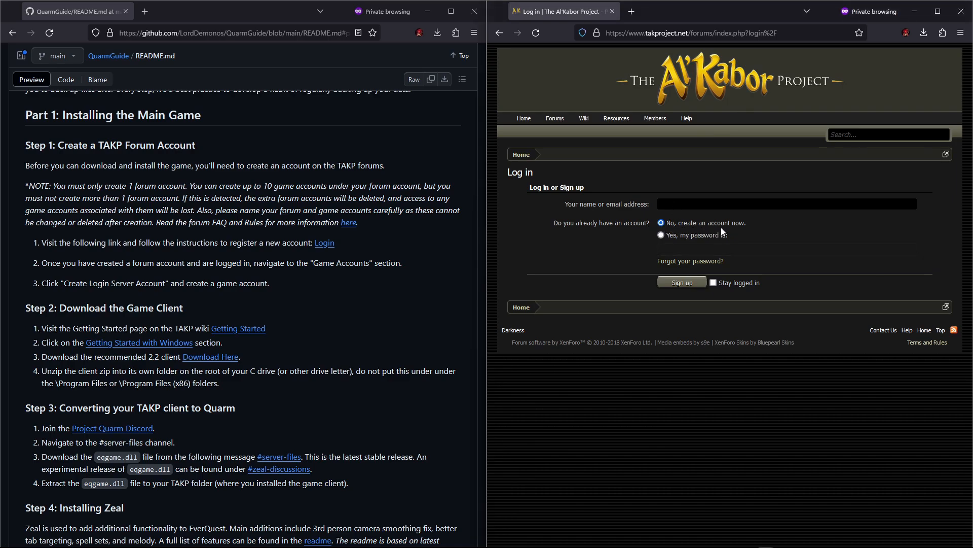
click(676, 202)
text(Quarm)
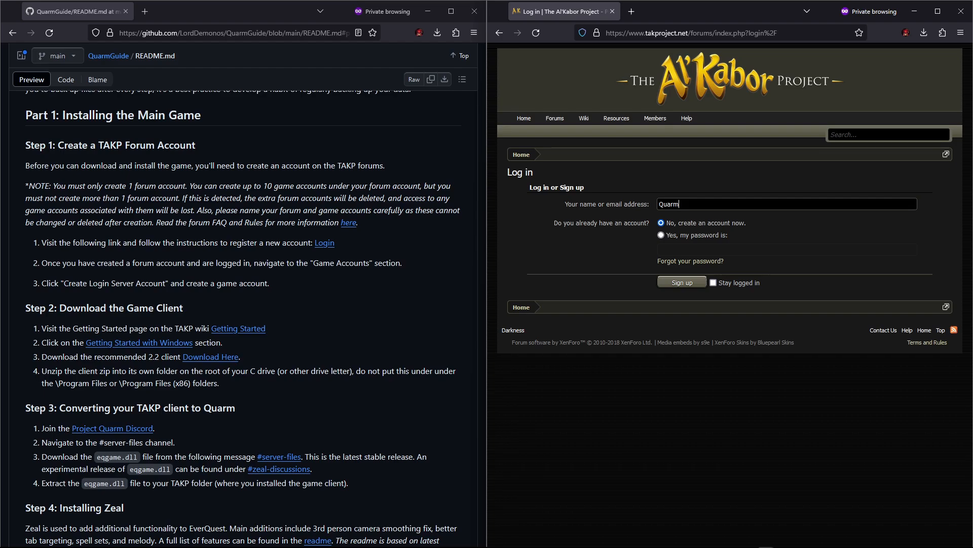
text(.Guide)
click(679, 283)
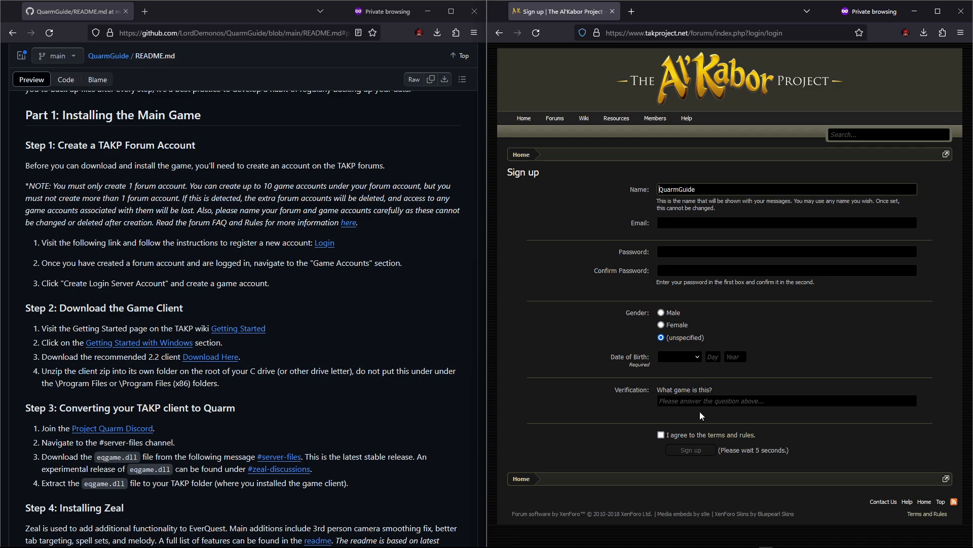
Step: Answer the sign-up verification question with EverQuest and agree to the terms and rules
click(690, 402)
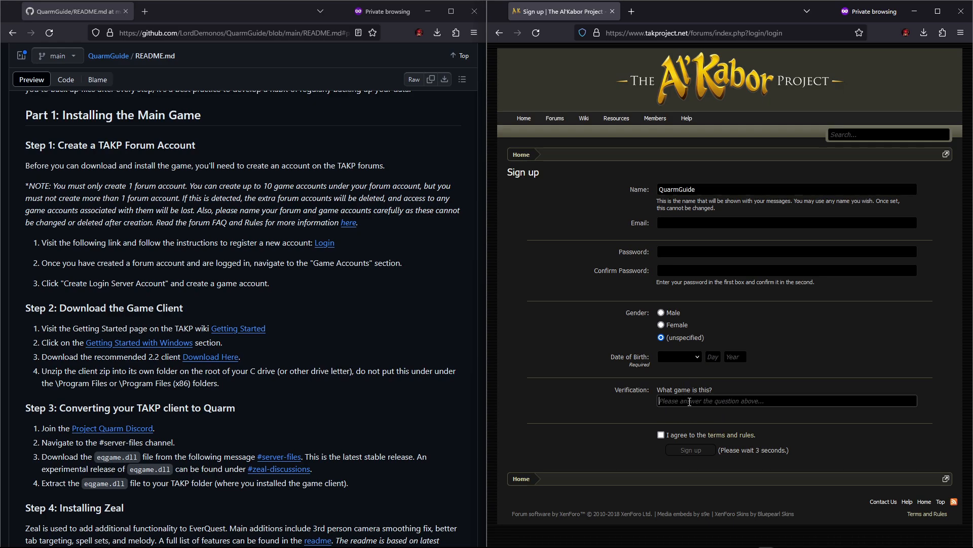
text(EverQues)
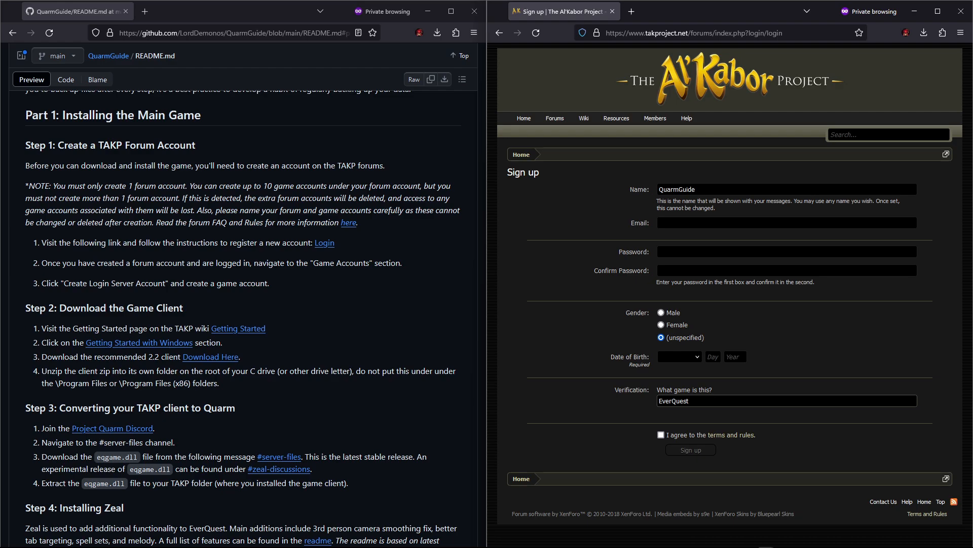
text(t)
click(661, 435)
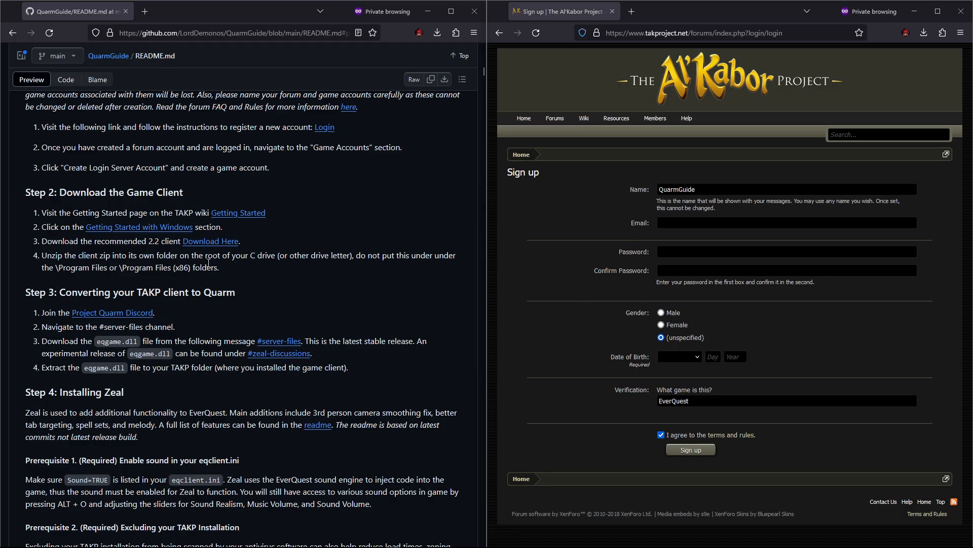
Step: Open the guide's Getting Started link in the TAKP browser tab and go to the wiki's Getting Started on Windows page
right_click(248, 215)
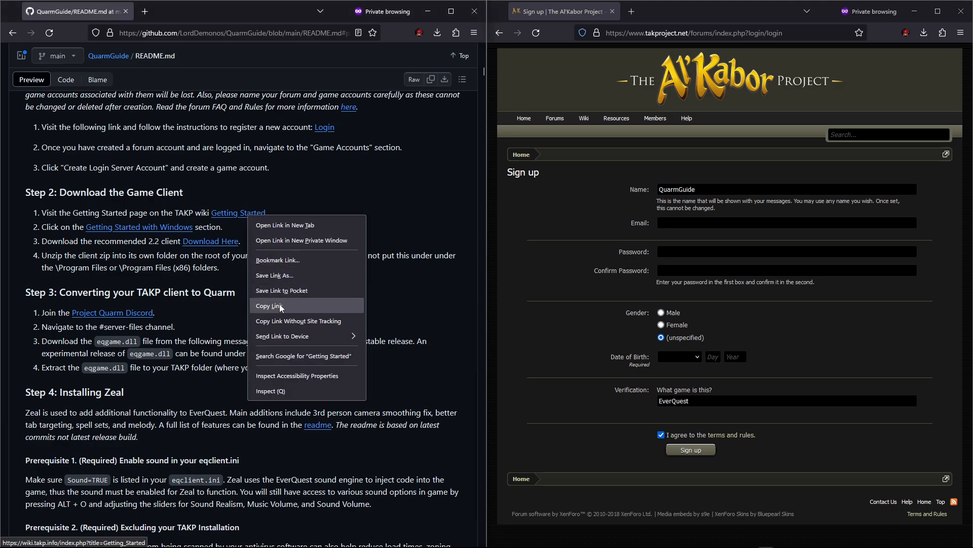
click(299, 321)
right_click(631, 32)
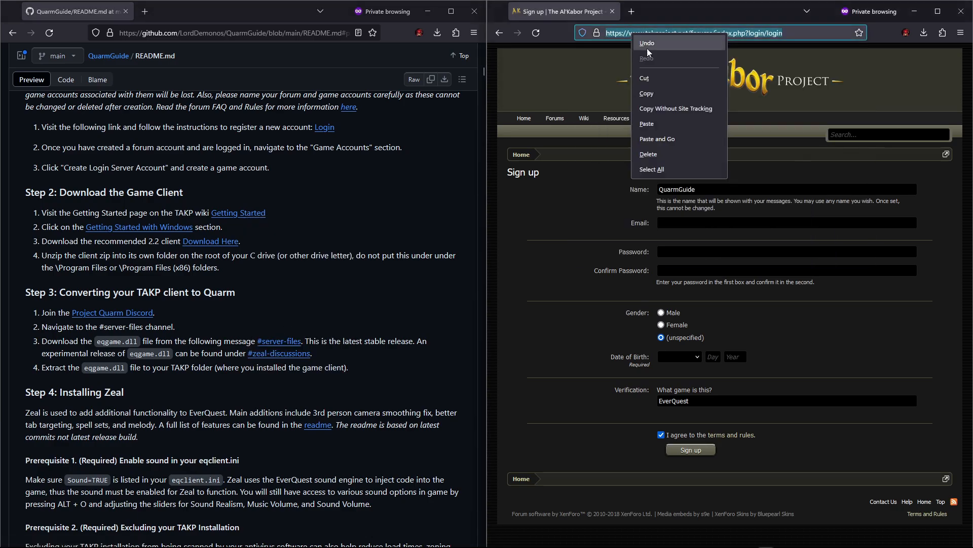
click(669, 139)
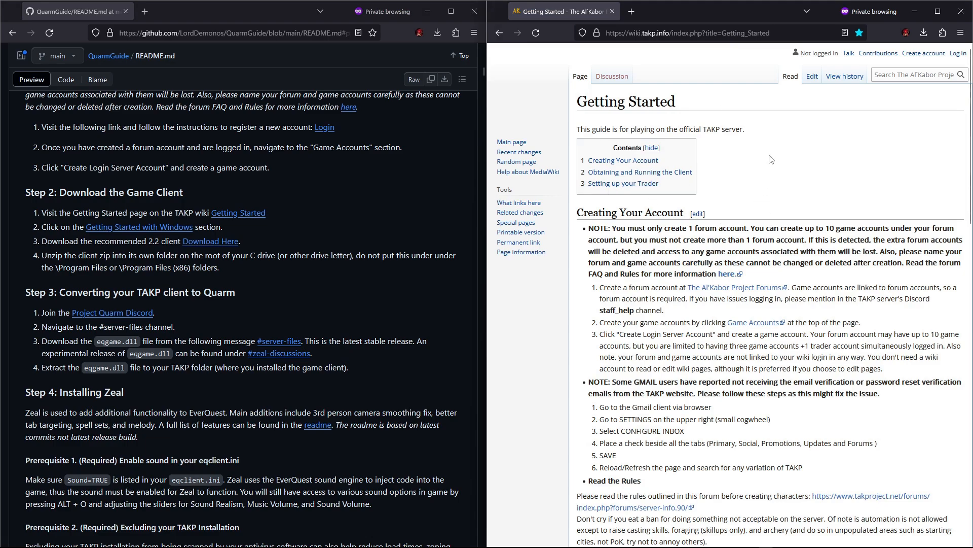
scroll(691, 281, down, 3)
scroll(689, 284, down, 3)
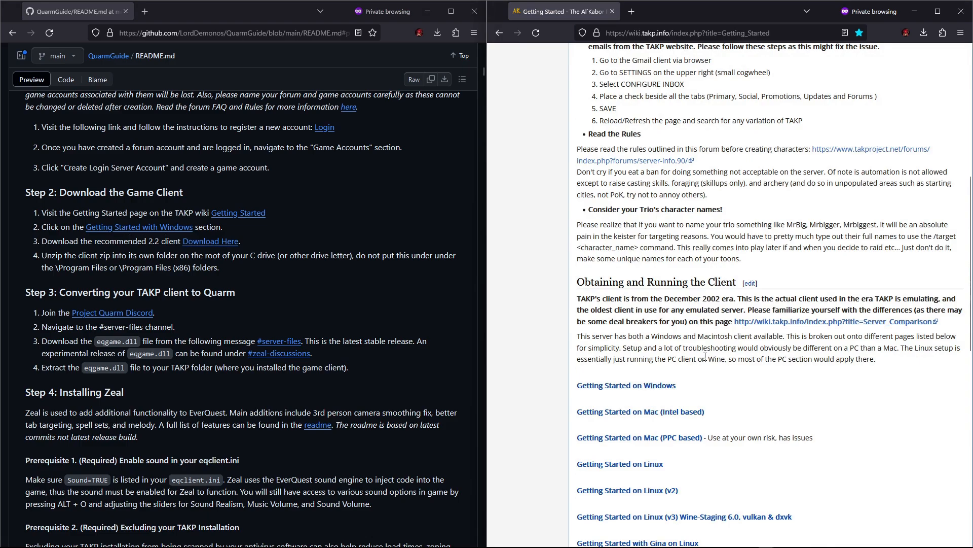
click(628, 387)
scroll(629, 388, down, 3)
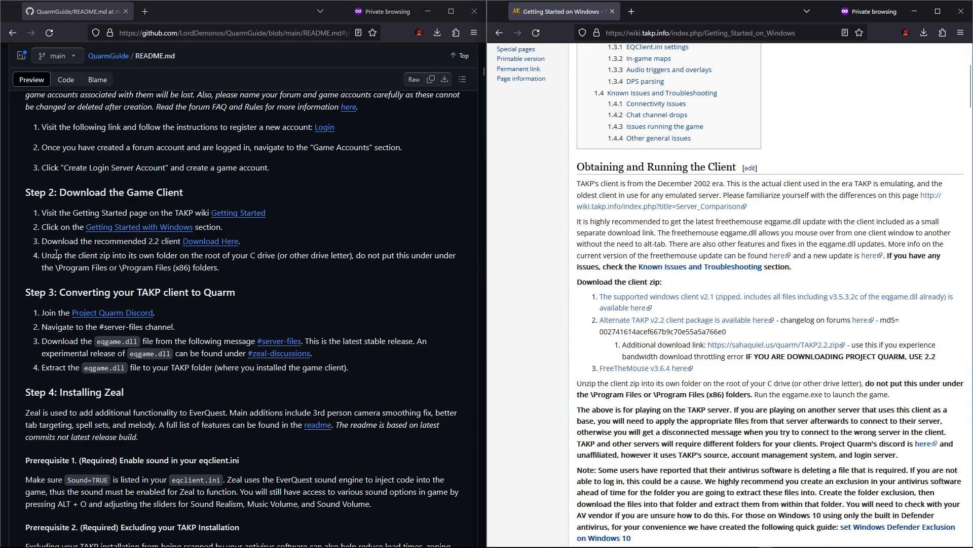
Step: Open the guide's recommended 2.2 client Download Here link in the TAKP browser tab
right_click(211, 243)
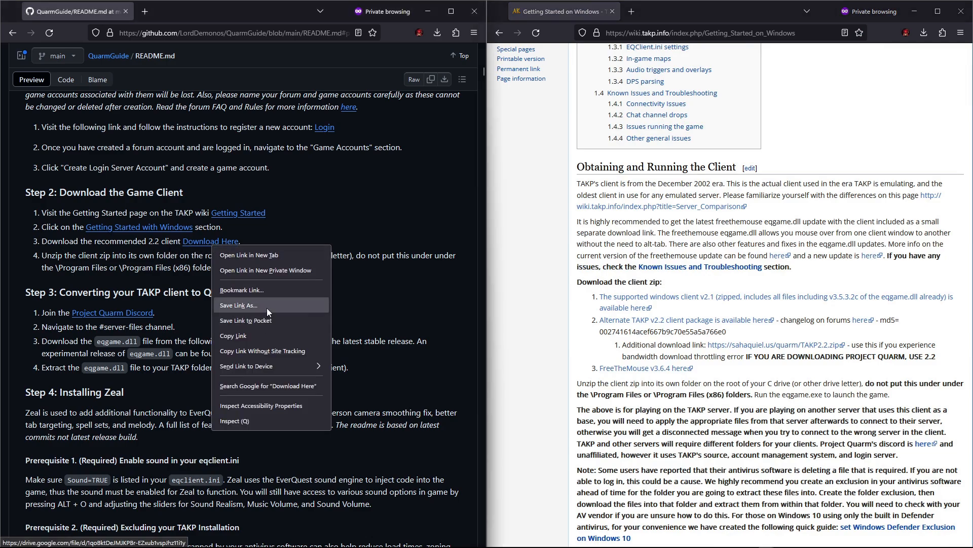
click(244, 335)
click(724, 34)
right_click(725, 37)
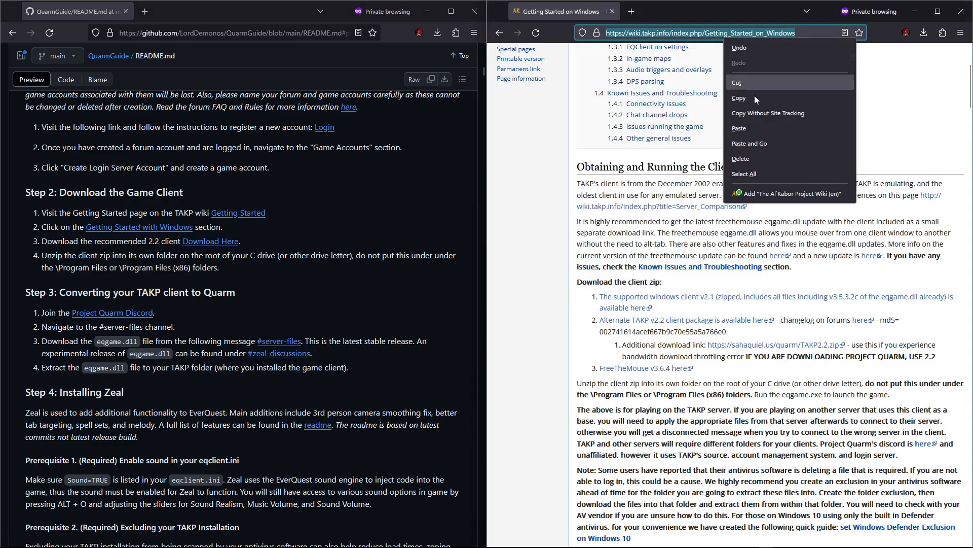
click(762, 142)
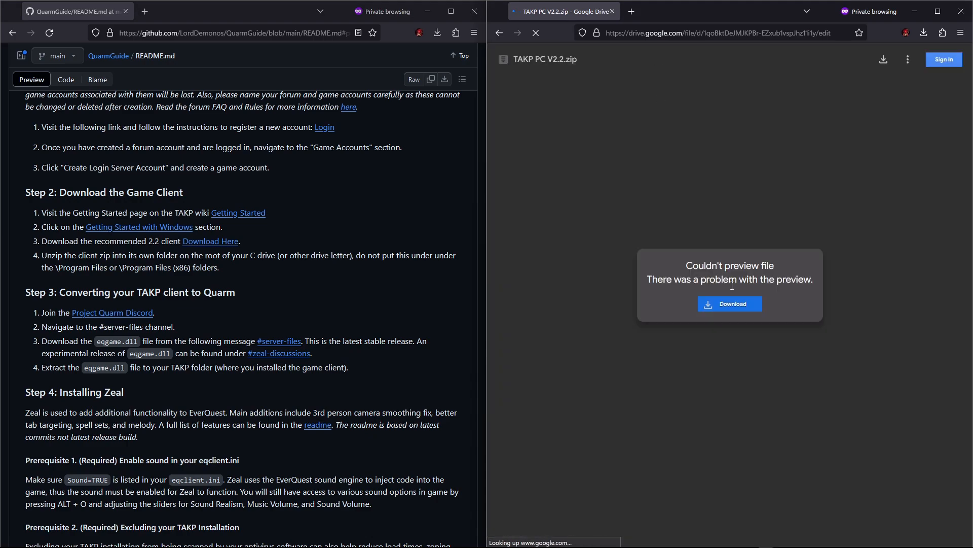
click(734, 303)
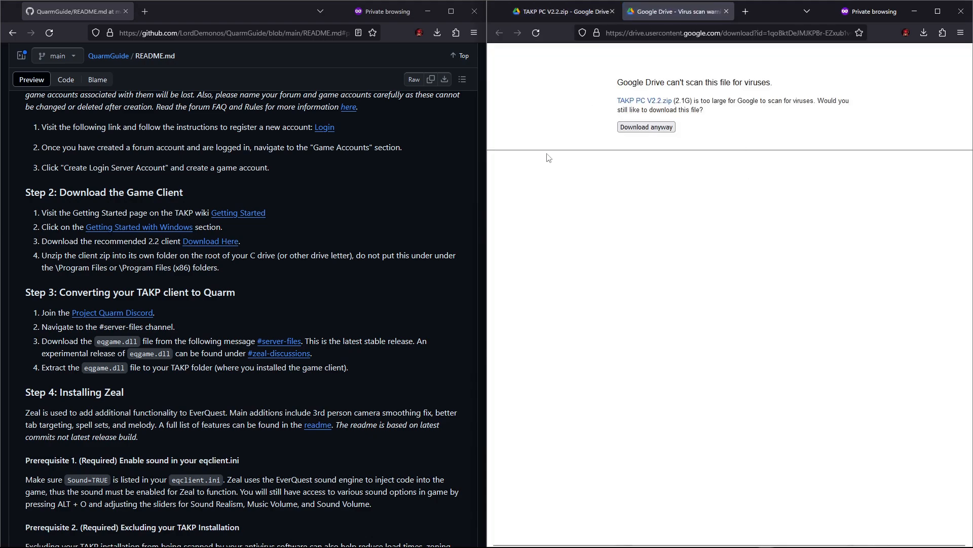
click(646, 129)
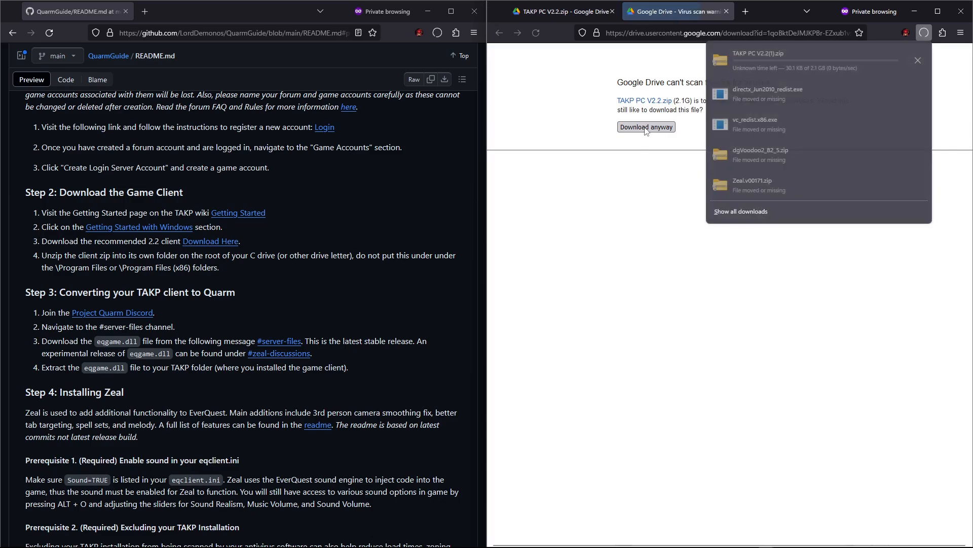
click(917, 62)
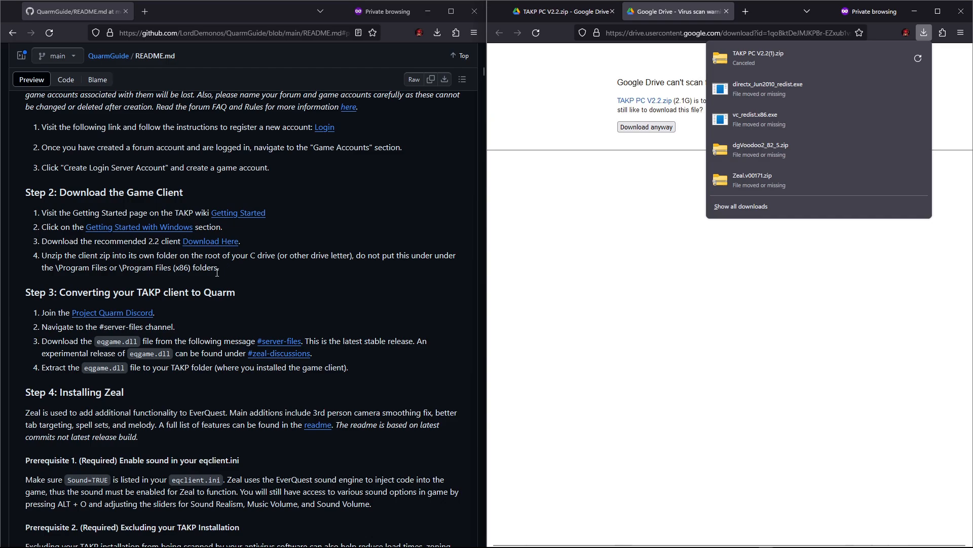
Step: Extract TAKP PC V2.2.zip with 7-Zip into its own folder on the Games (D:) drive
scroll(226, 281, down, 3)
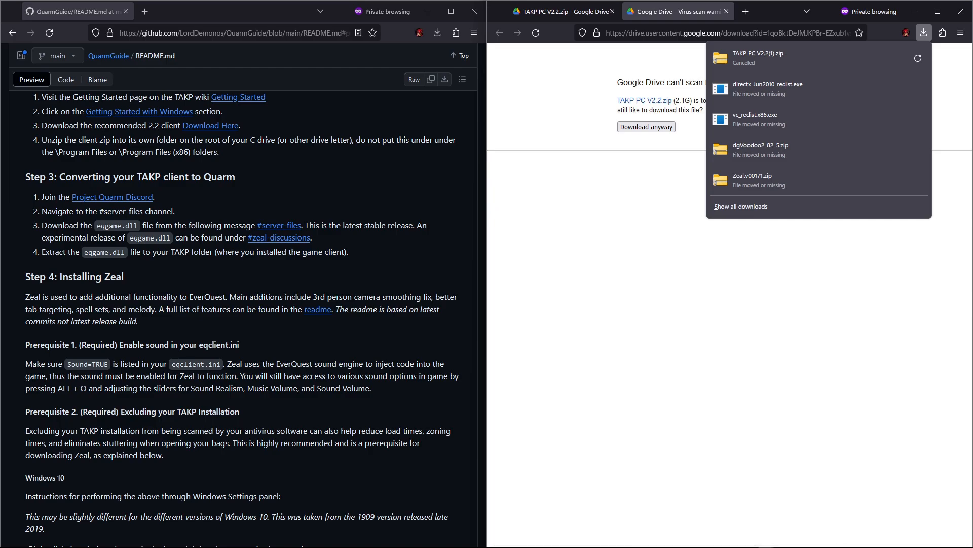
key(alt+Tab)
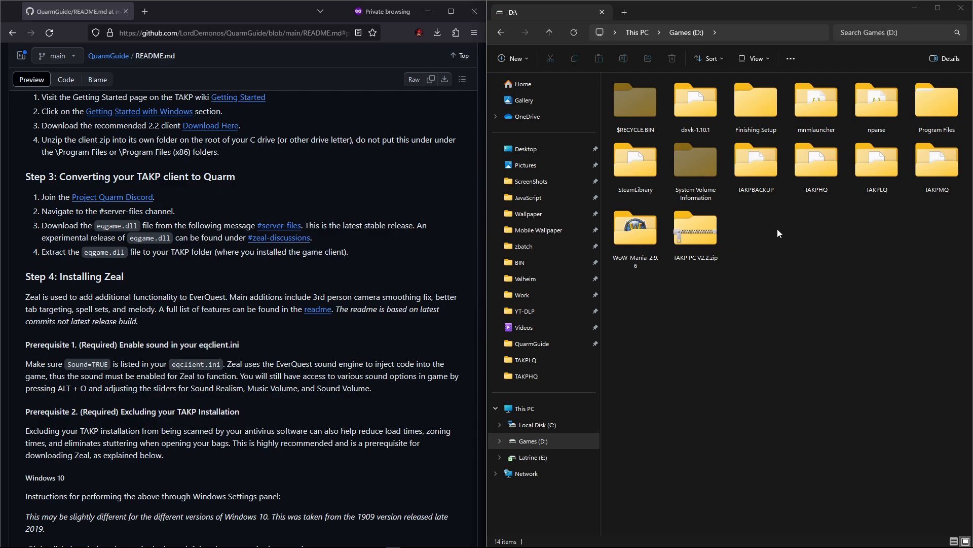
right_click(694, 252)
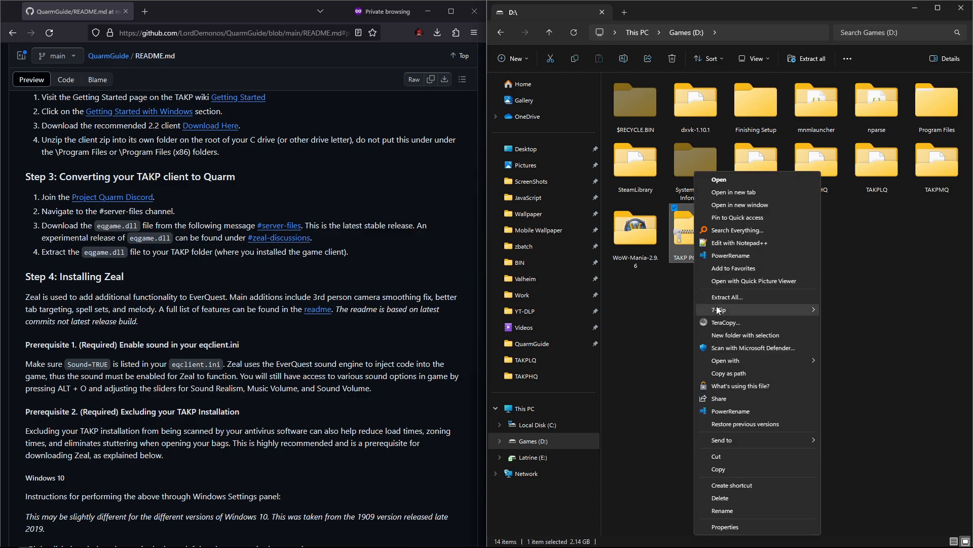
mouse_move(762, 308)
click(588, 349)
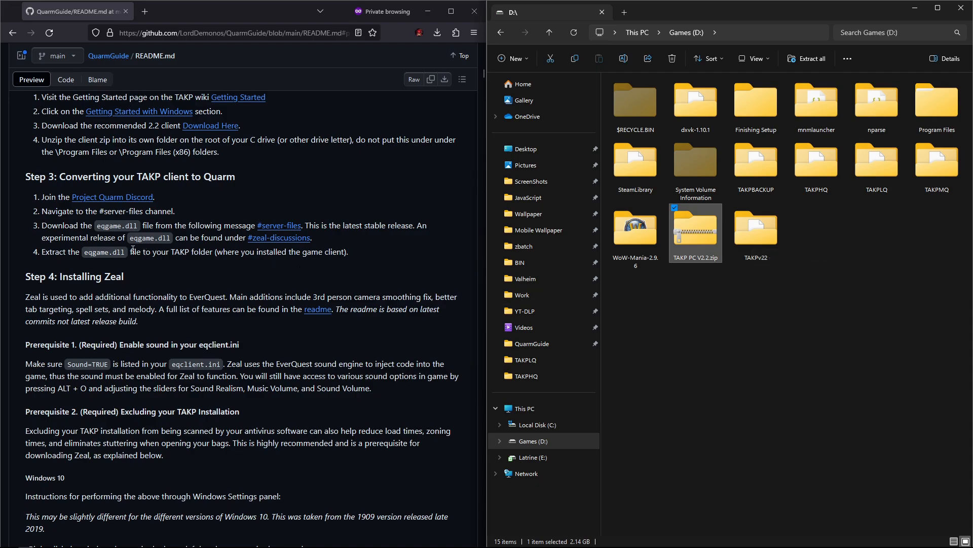
Step: Open the Project Quarm Discord invite from the guide in the Discord app and return to the guide
click(100, 199)
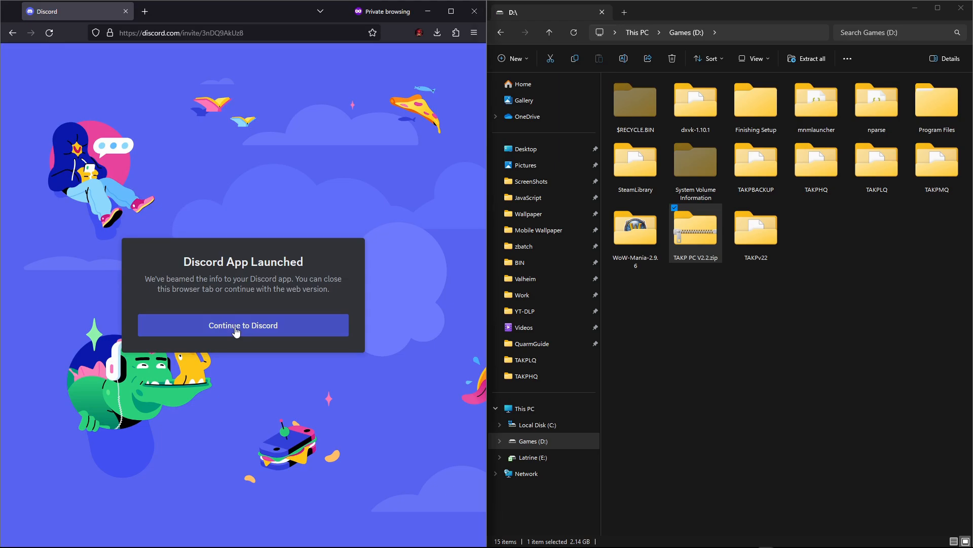
click(236, 329)
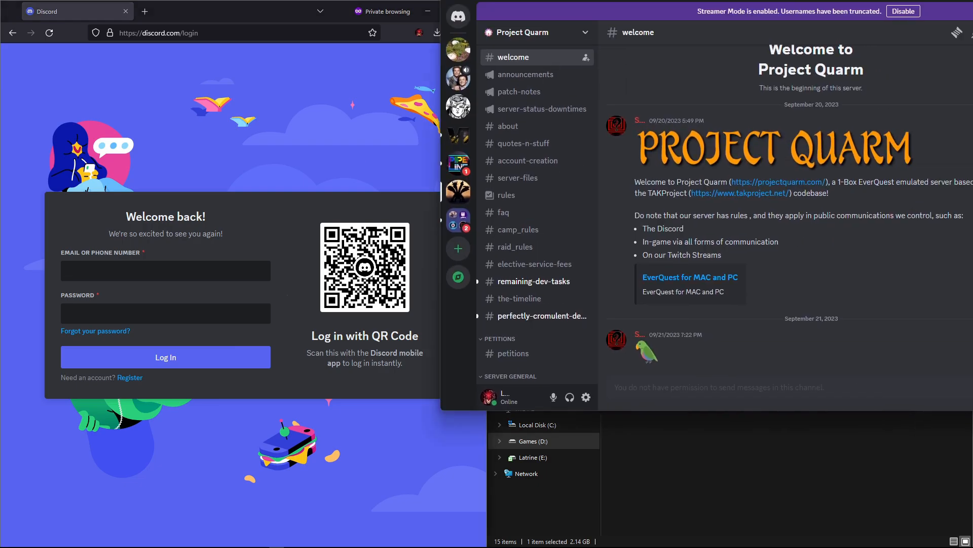
drag(972, 10, 743, 54)
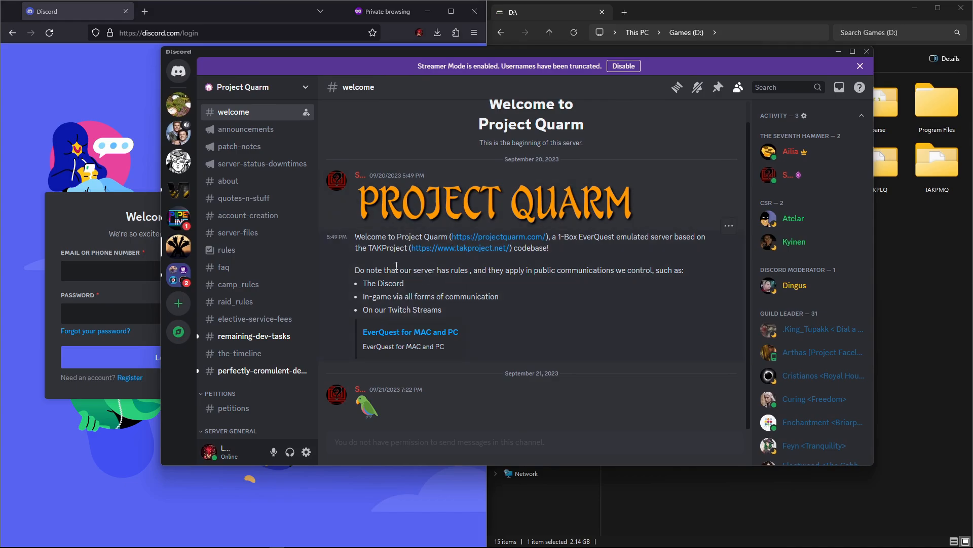
click(11, 34)
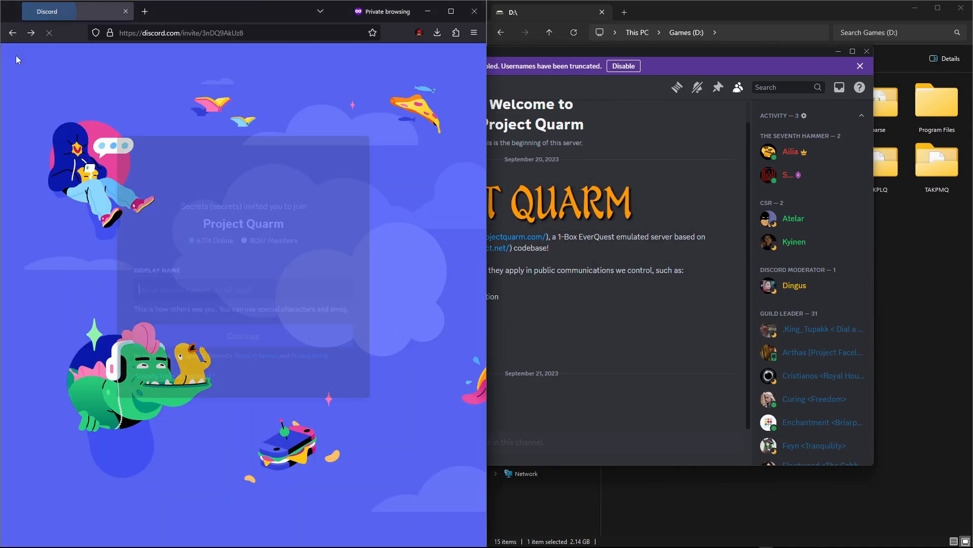
click(13, 34)
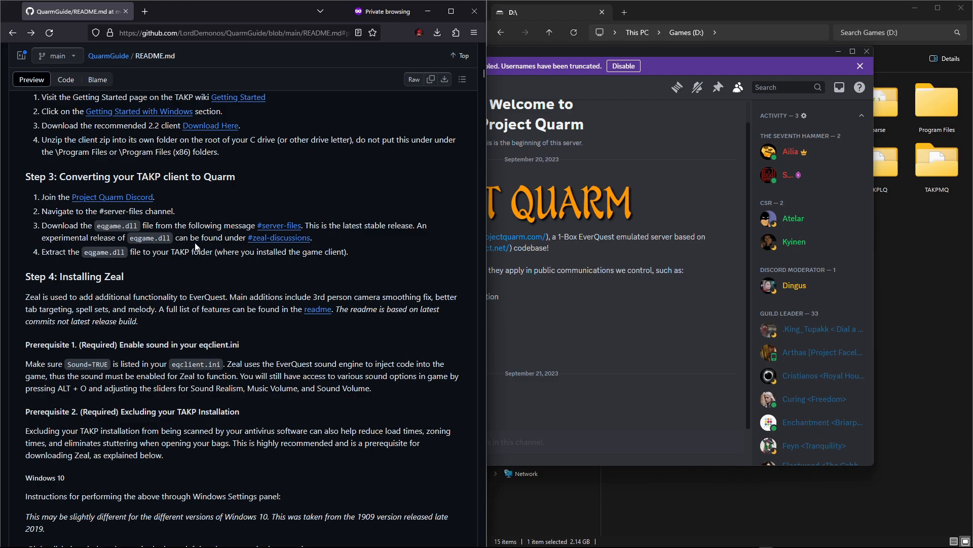
Step: Open the #zeal-discussions channel from the guide and download eqgame-experimental.zip from it in Discord
click(291, 245)
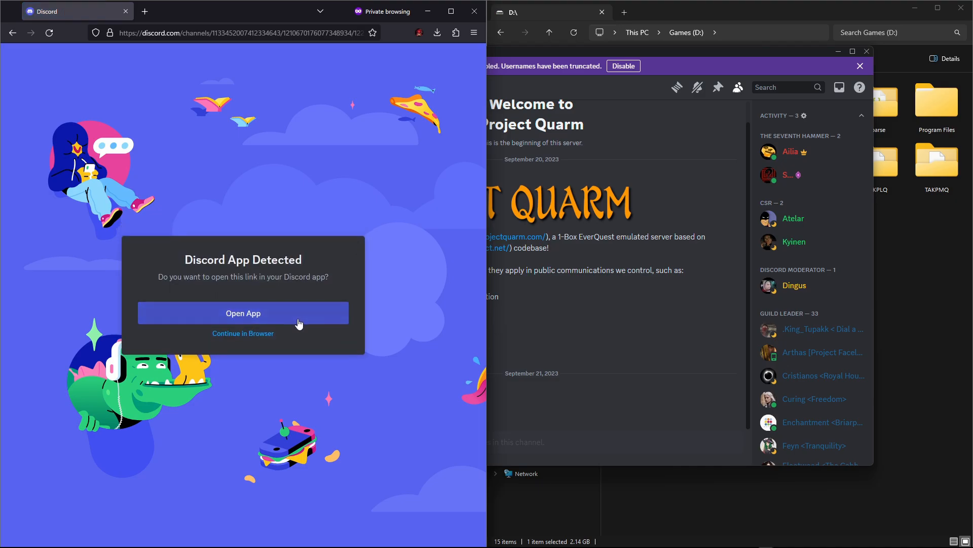
click(299, 323)
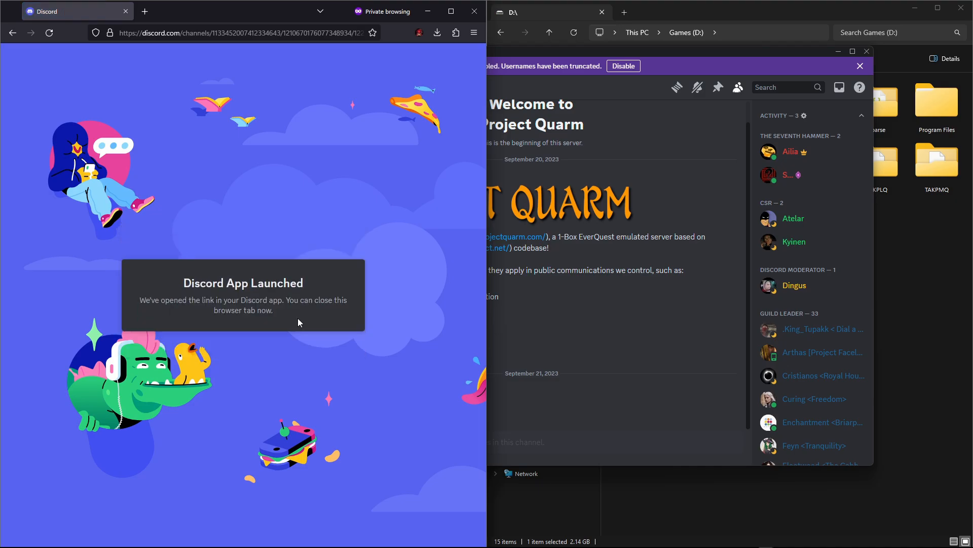
click(701, 46)
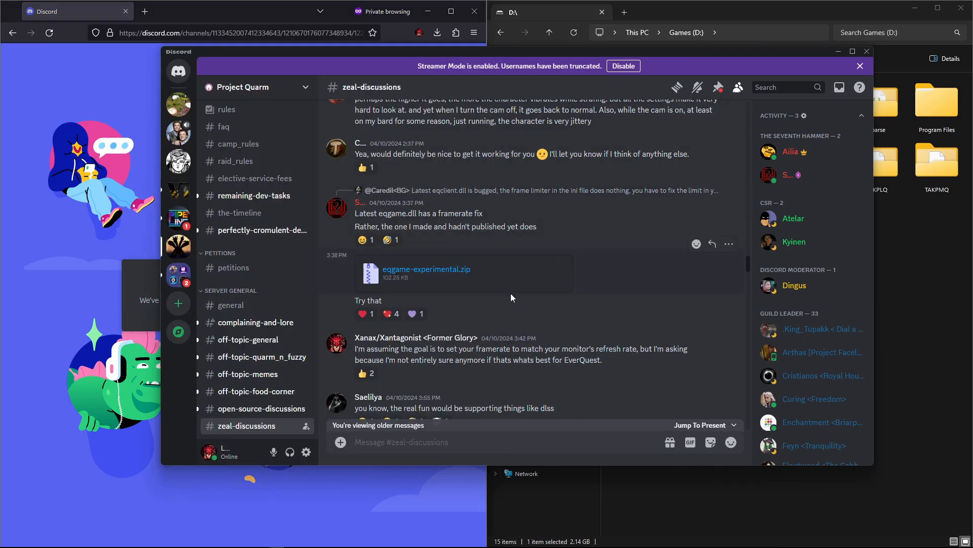
click(438, 277)
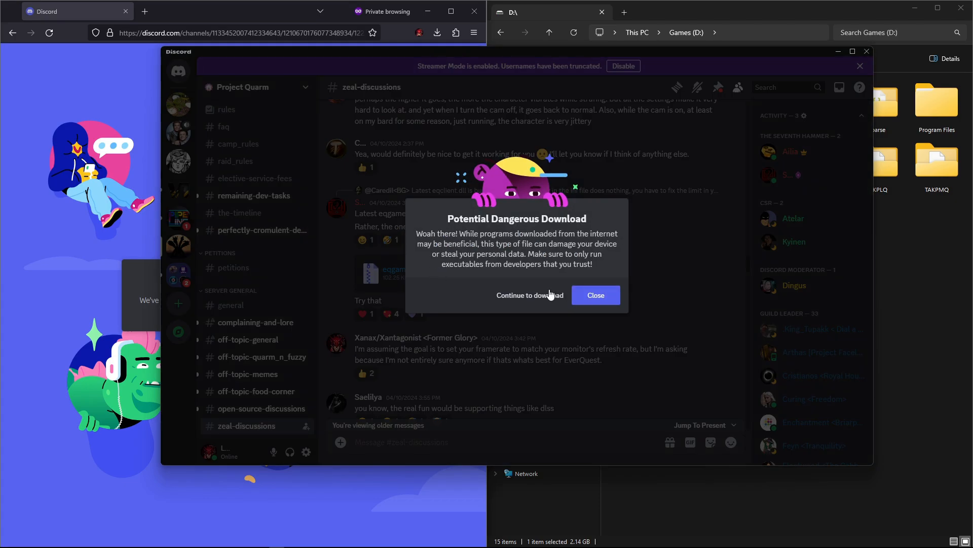
click(538, 299)
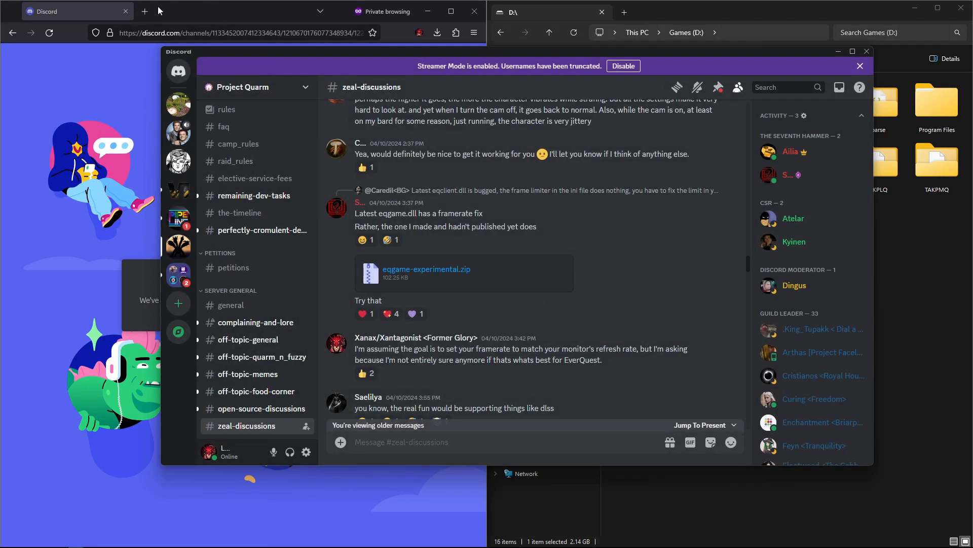
click(838, 51)
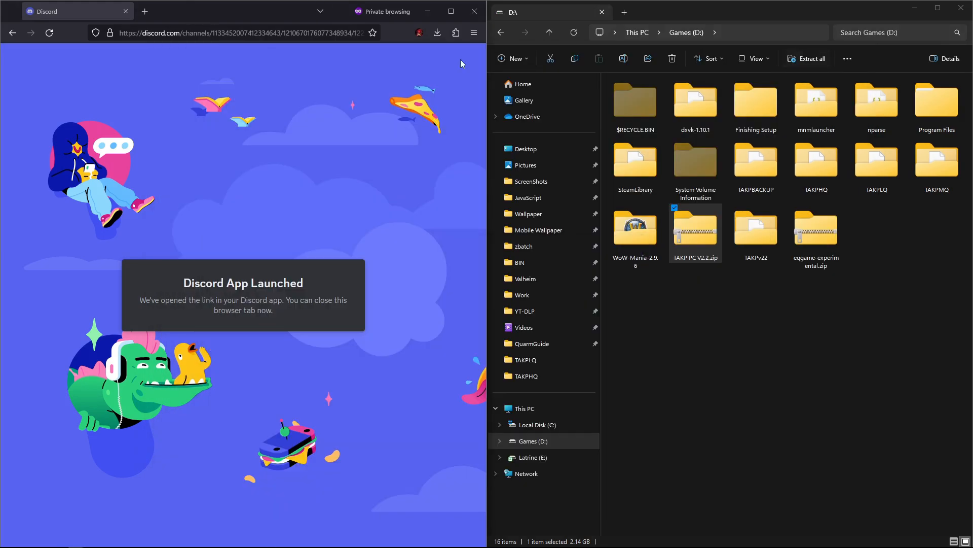
click(13, 33)
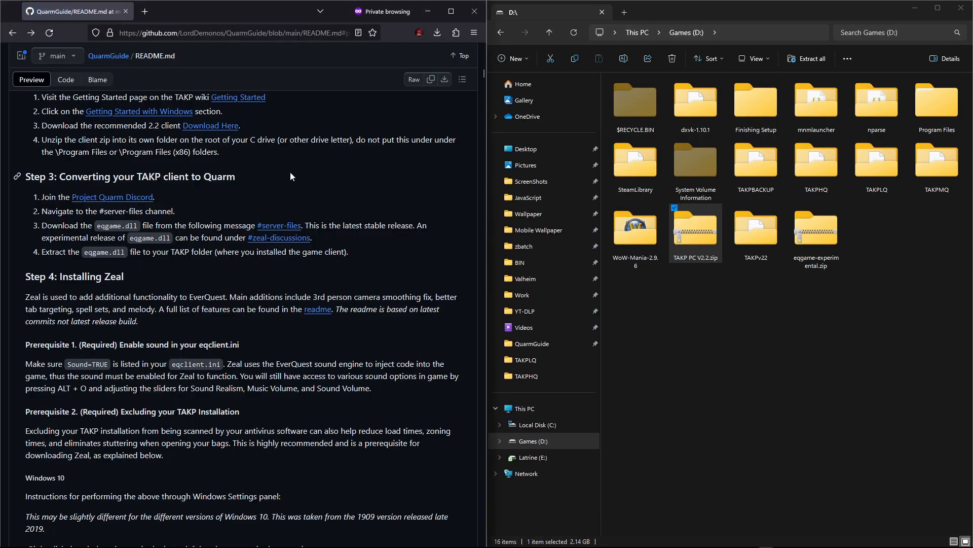
Step: Extract eqgame-experimental.zip with 7-Zip directly into the Games (D:) drive root
click(827, 236)
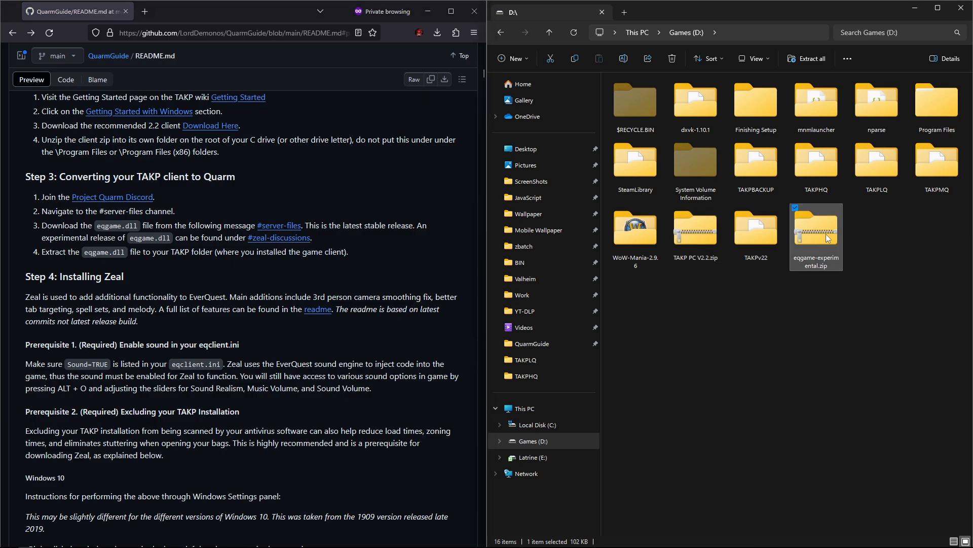
right_click(824, 235)
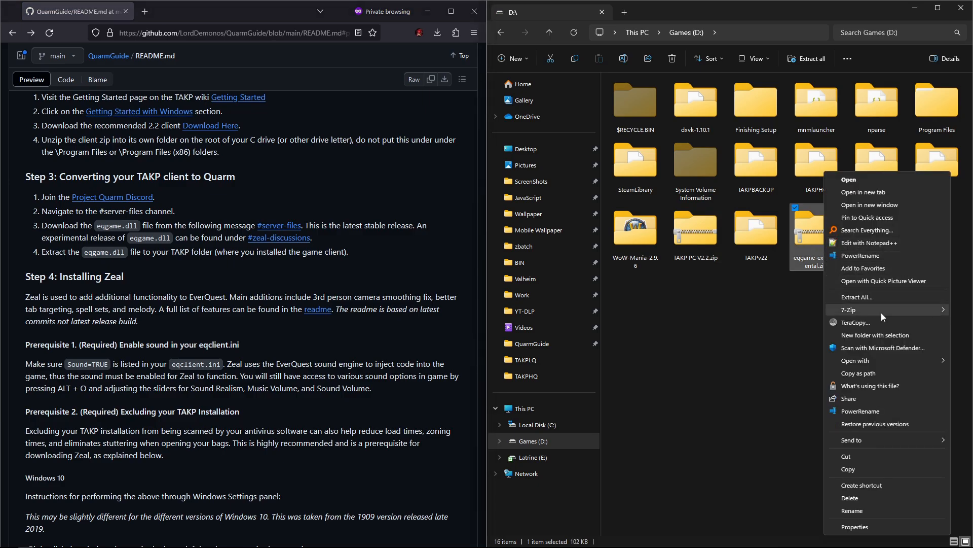
mouse_move(830, 314)
click(709, 348)
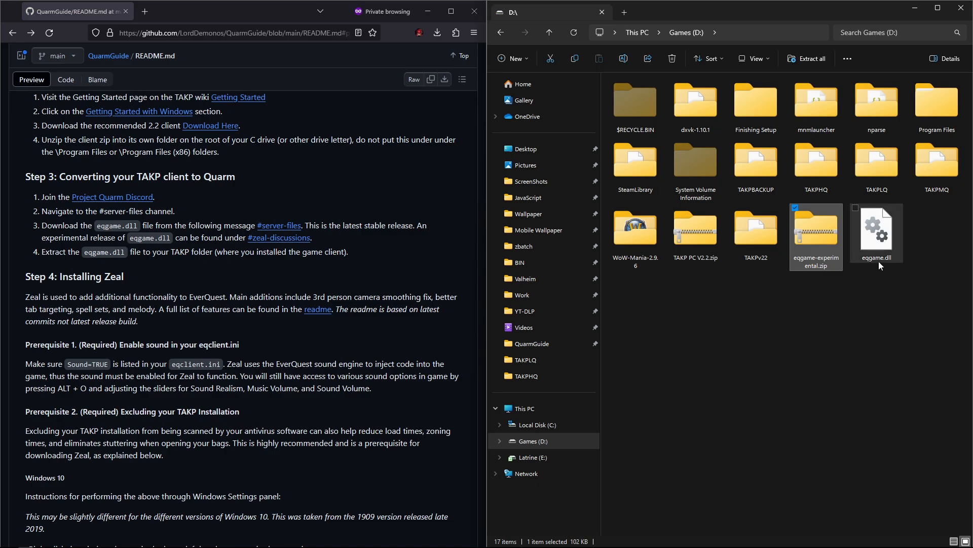
Step: Move the extracted eqgame.dll into the TAKPv22 folder, overwriting the existing eqgame.dll
drag(881, 243, 749, 357)
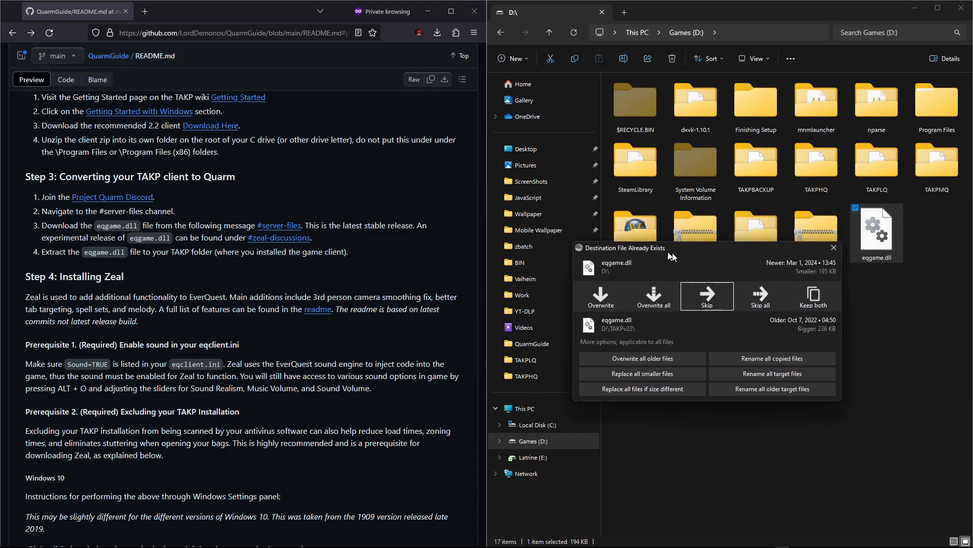
drag(673, 253, 667, 198)
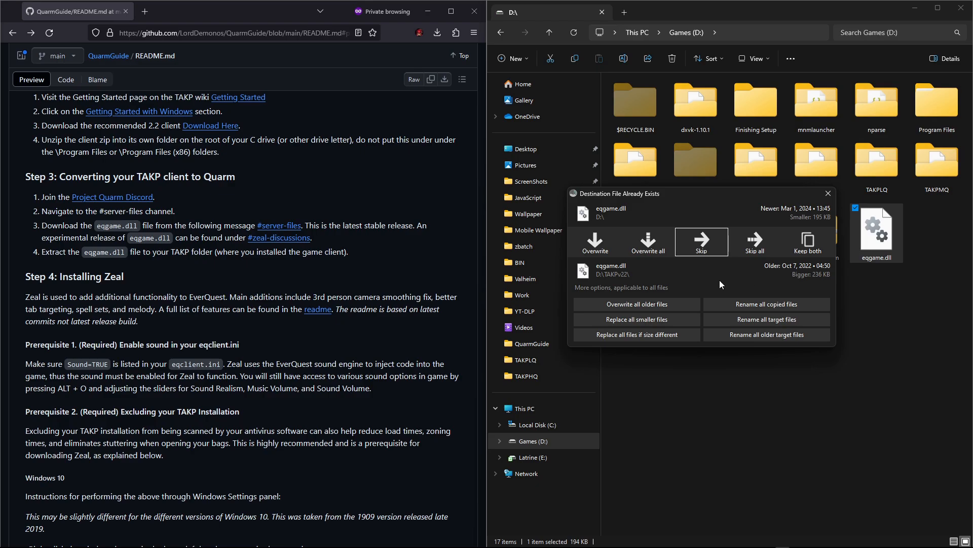
click(590, 248)
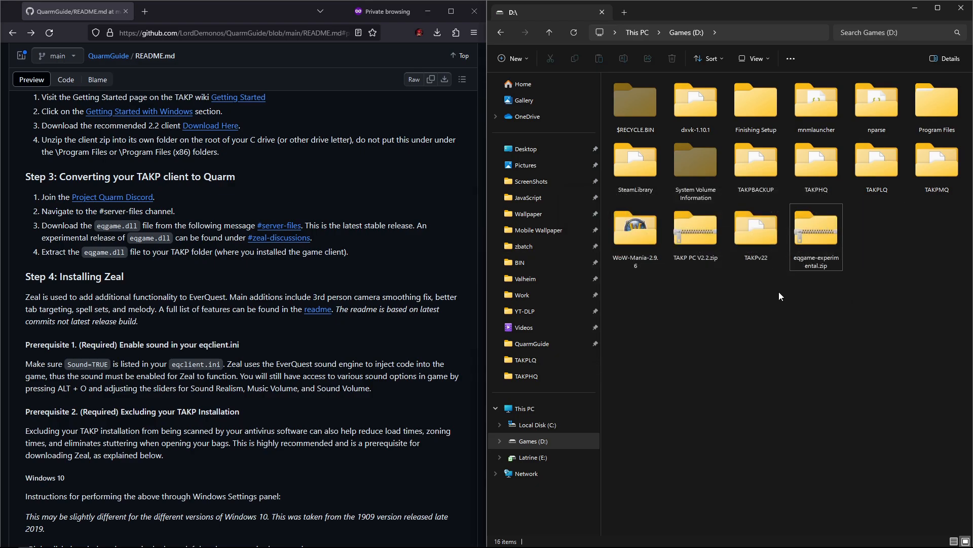
Step: Open eqclient.ini from the TAKPv22 folder to check its Sound=TRUE line, then close it
right_click(816, 243)
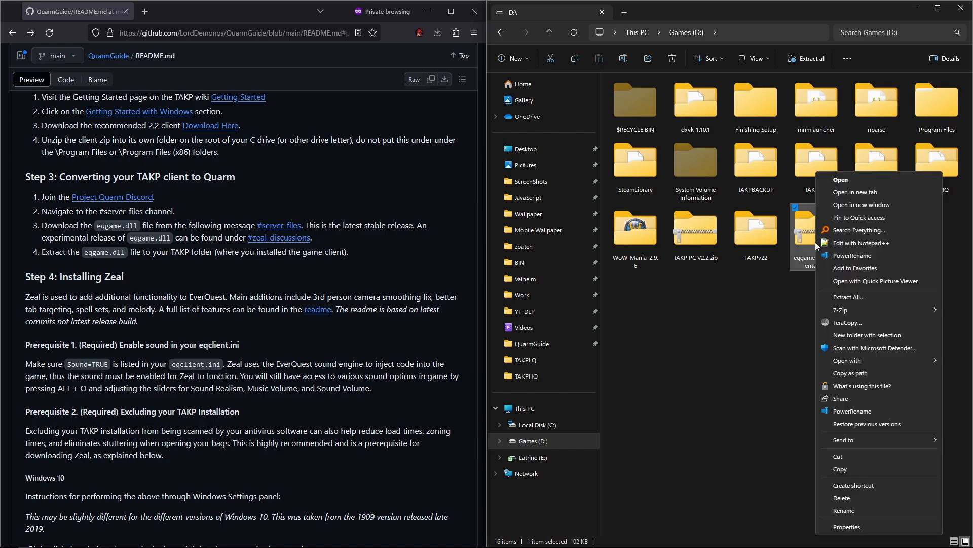
click(759, 288)
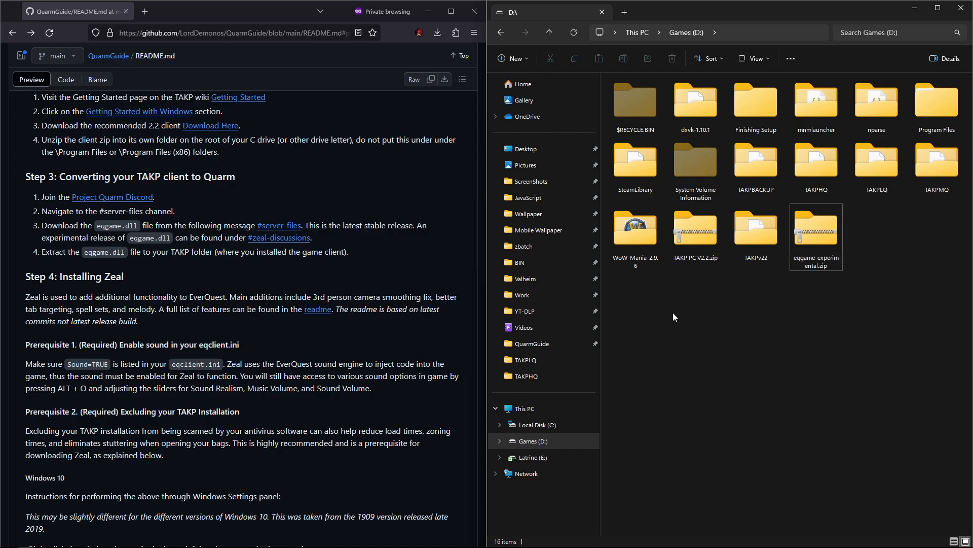
scroll(122, 274, down, 2)
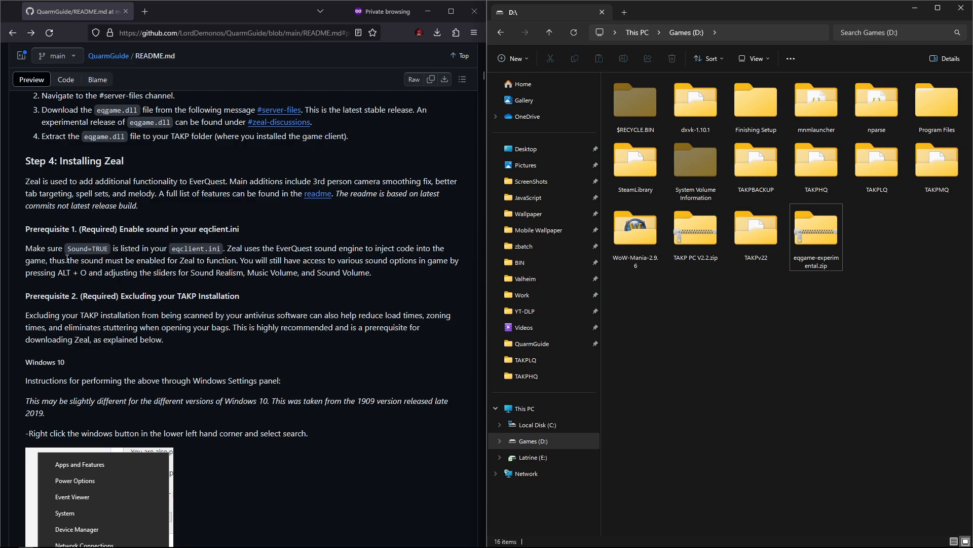
scroll(67, 258, down, 1)
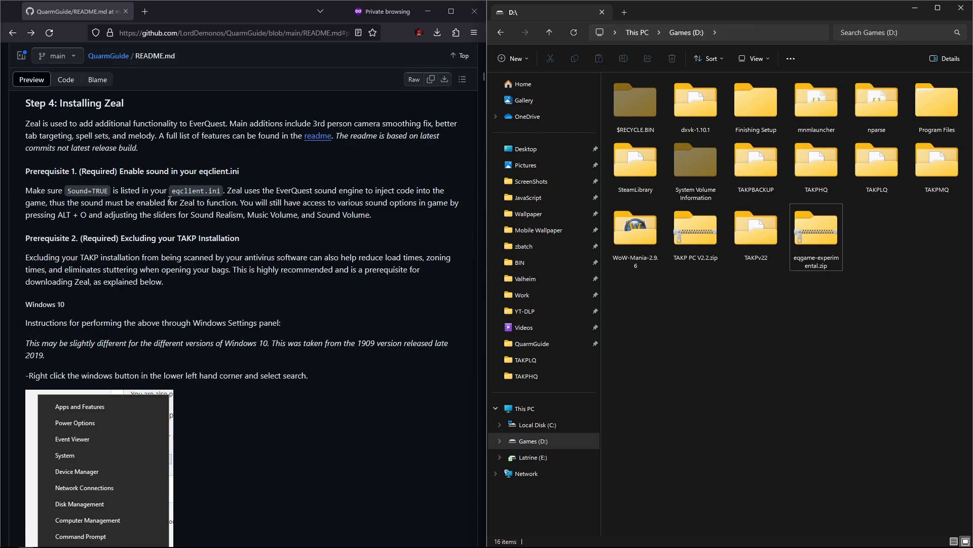
double_click(761, 234)
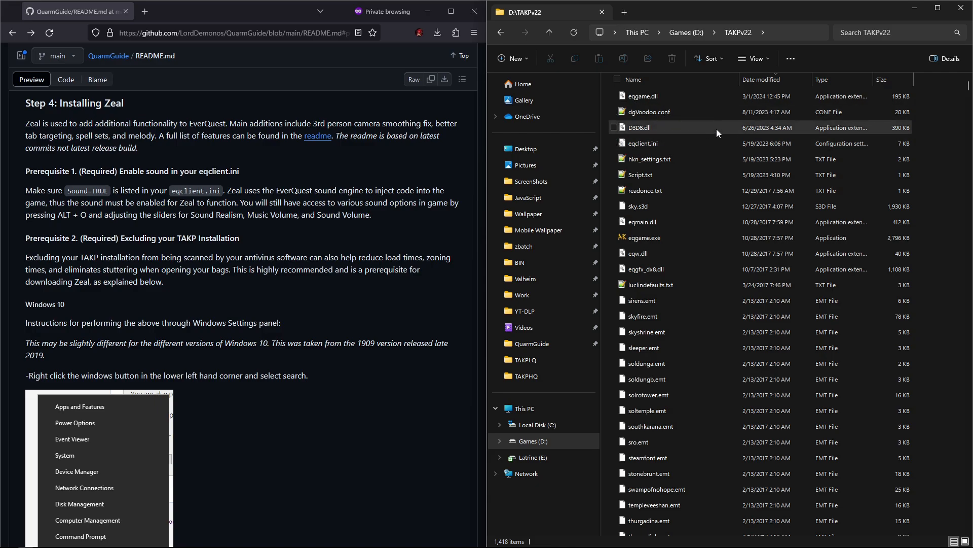
click(643, 146)
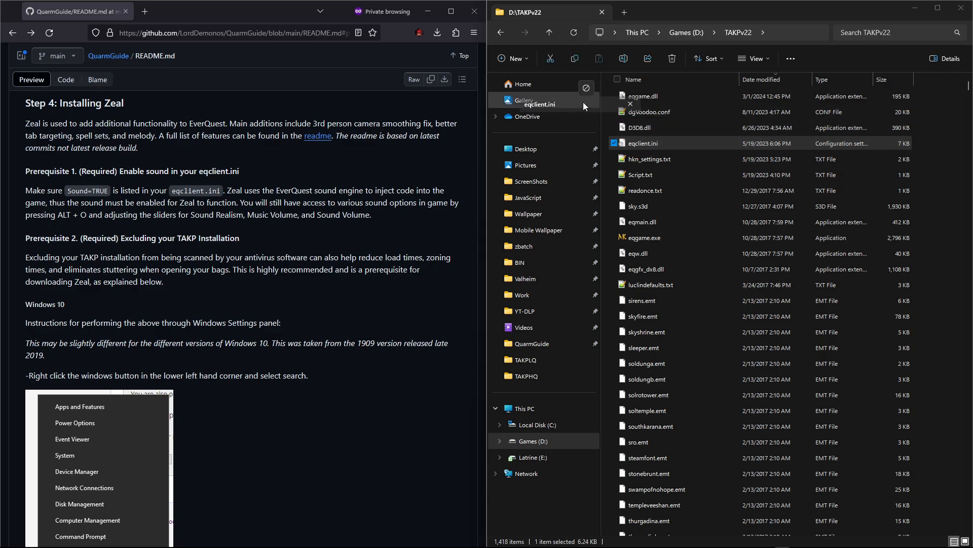
drag(584, 102, 591, 106)
drag(689, 102, 640, 50)
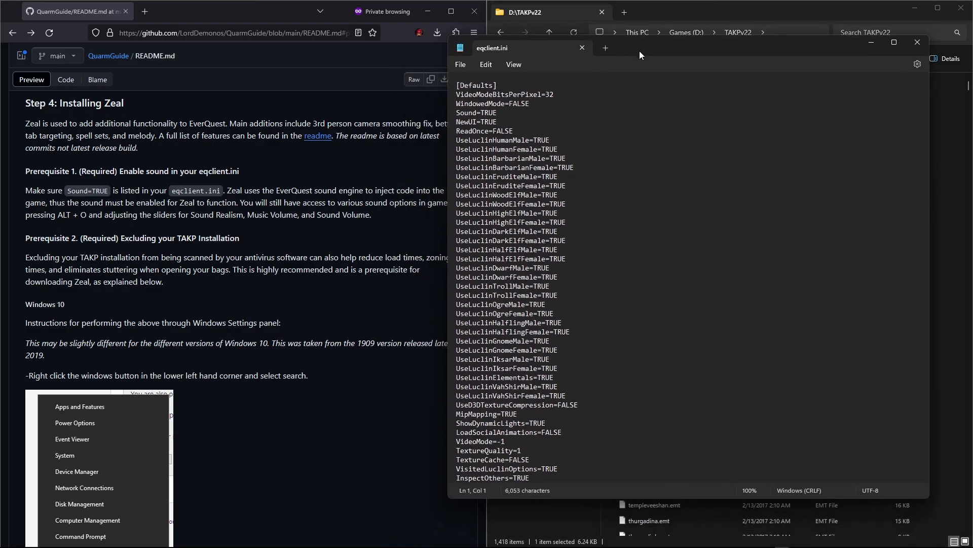
drag(500, 115, 435, 117)
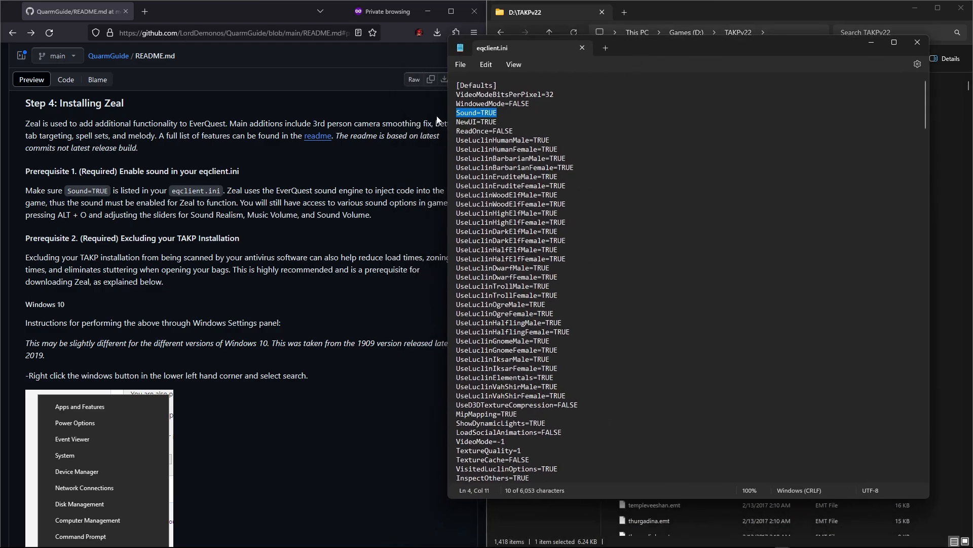
click(498, 115)
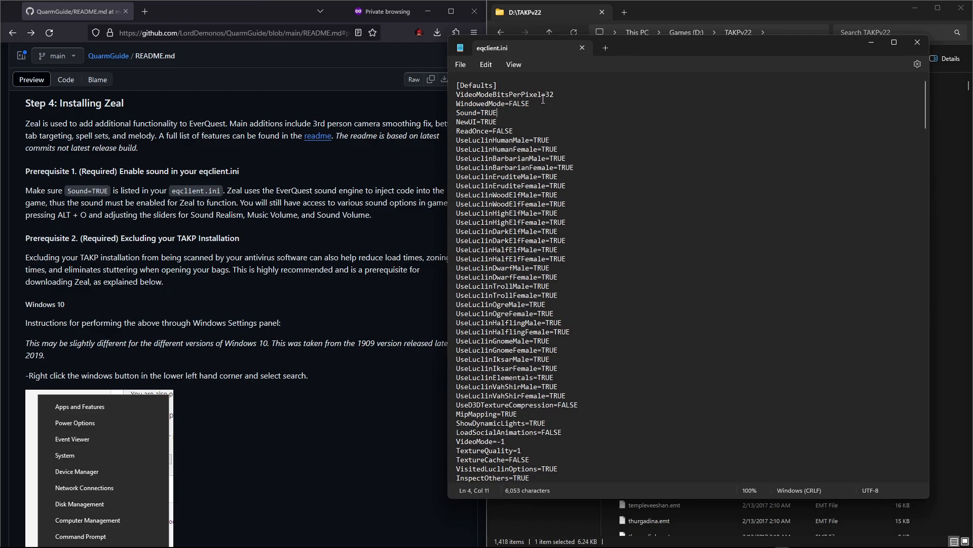
click(582, 48)
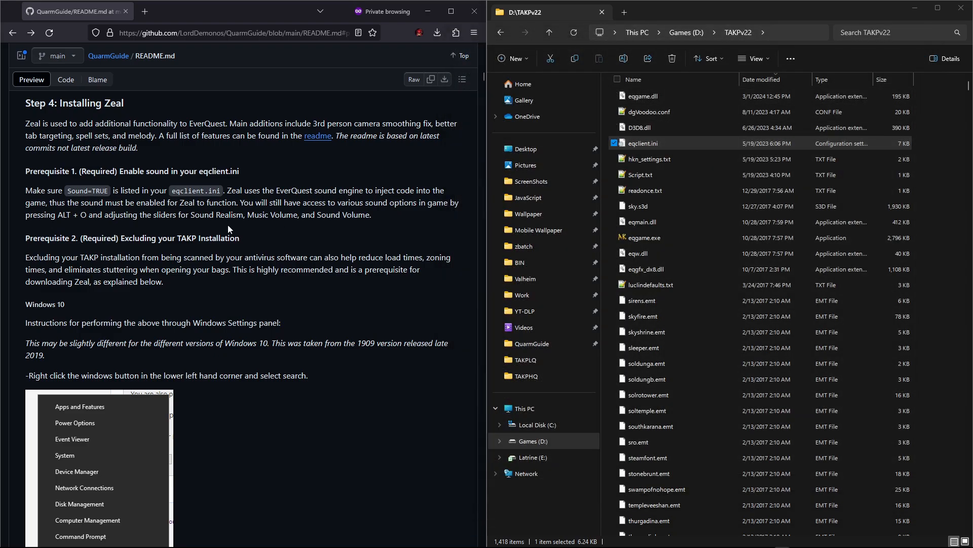
Step: Read the guide's Prerequisite 2 instructions for excluding the TAKP installation from antivirus scans
scroll(43, 212, down, 2)
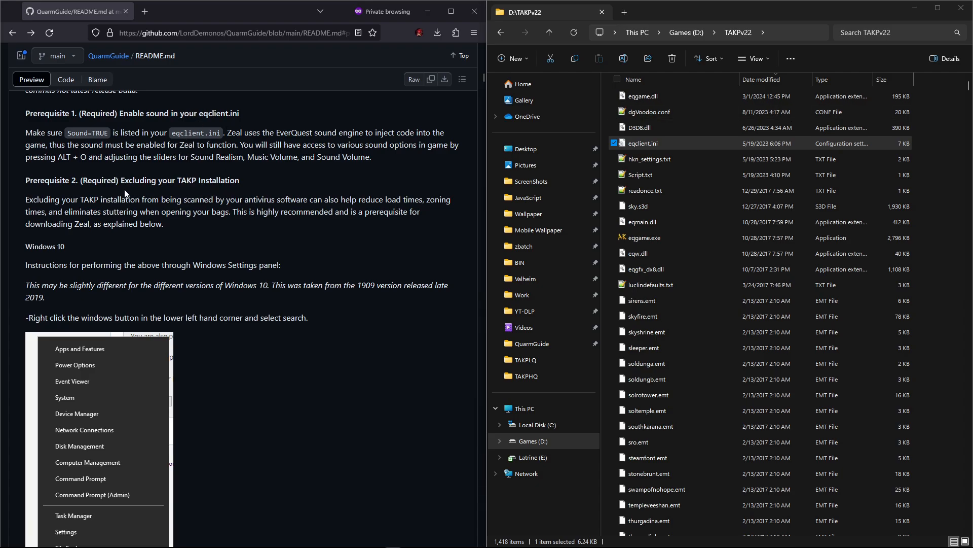
scroll(128, 195, down, 2)
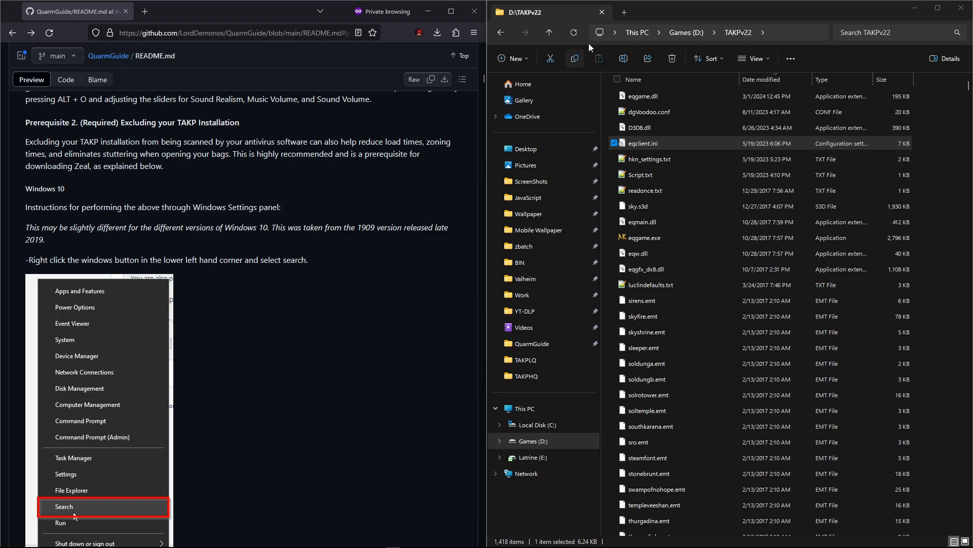
click(548, 32)
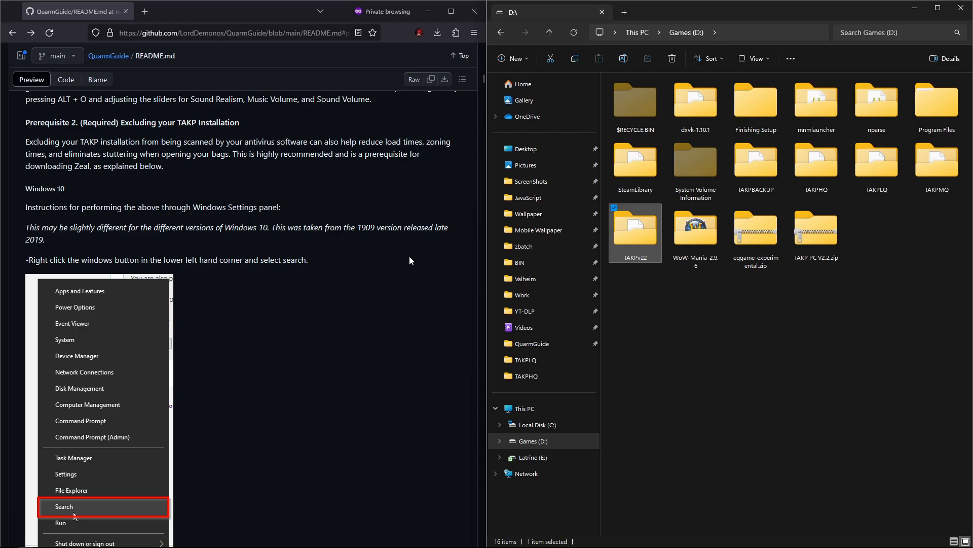
scroll(409, 257, down, 20)
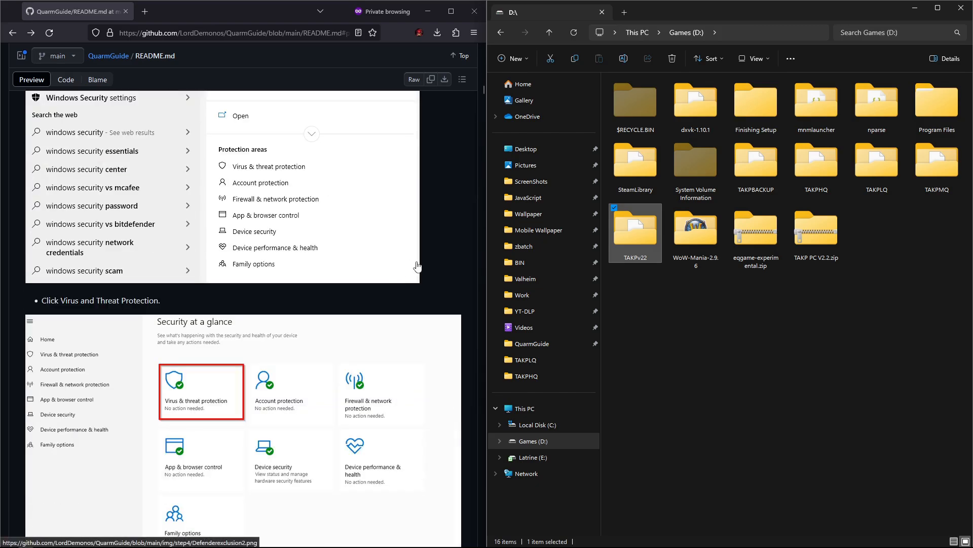
scroll(425, 265, down, 5)
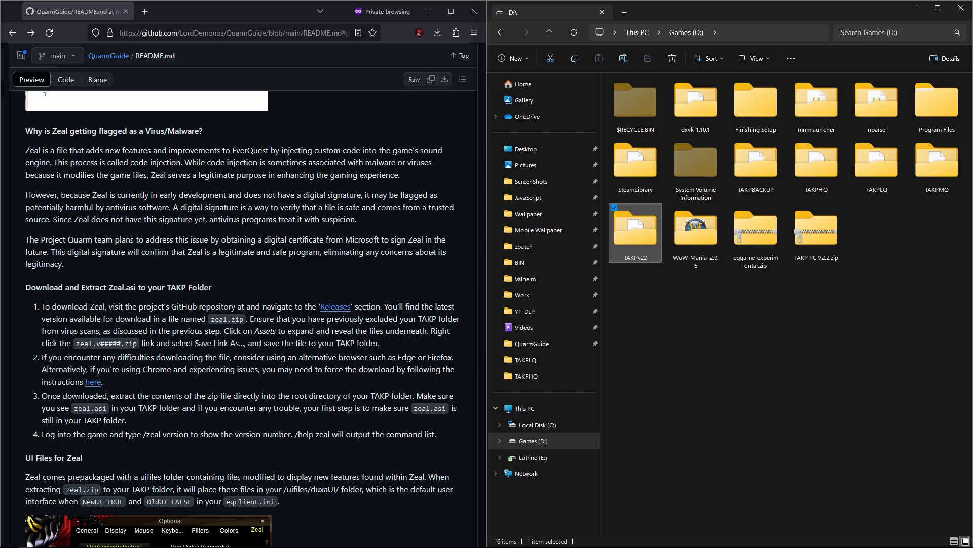
scroll(421, 269, up, 10)
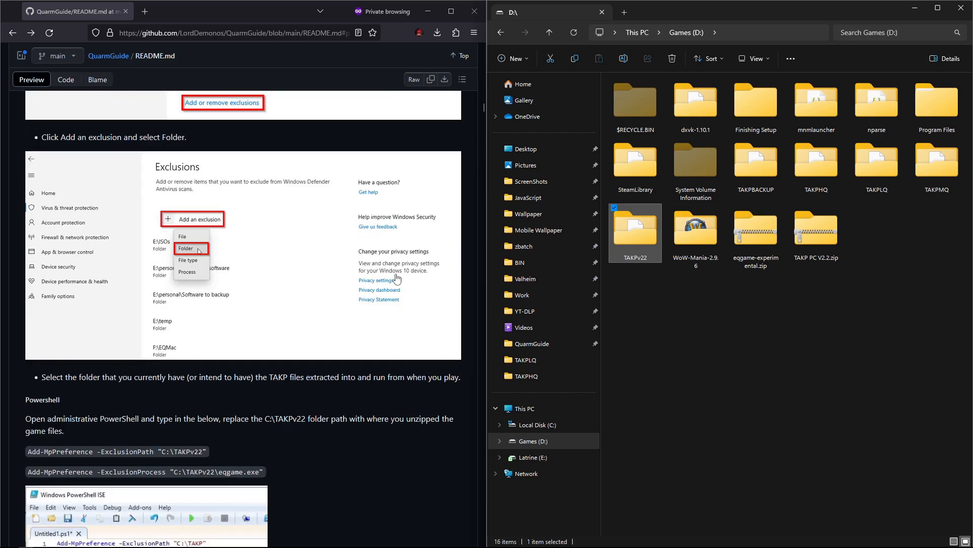
scroll(404, 285, up, 10)
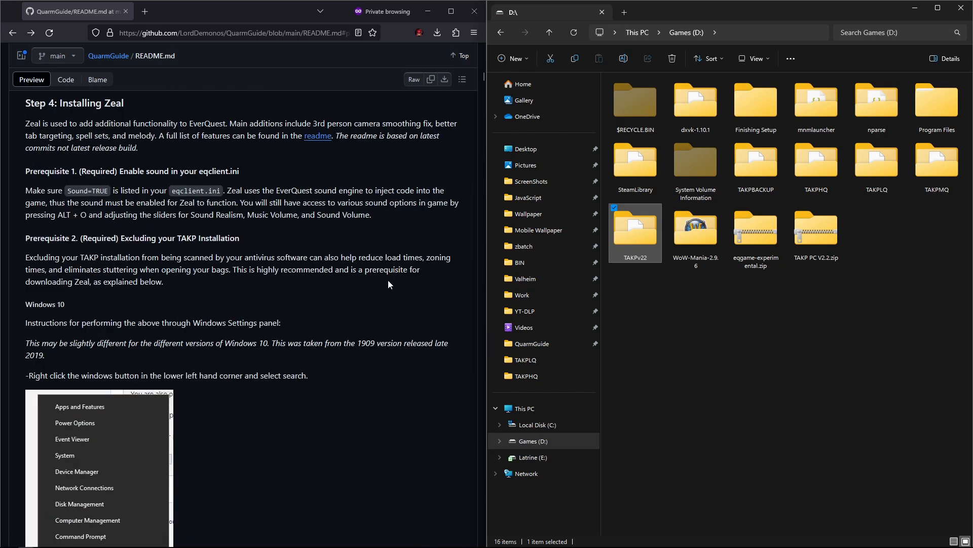
scroll(335, 327, down, 2)
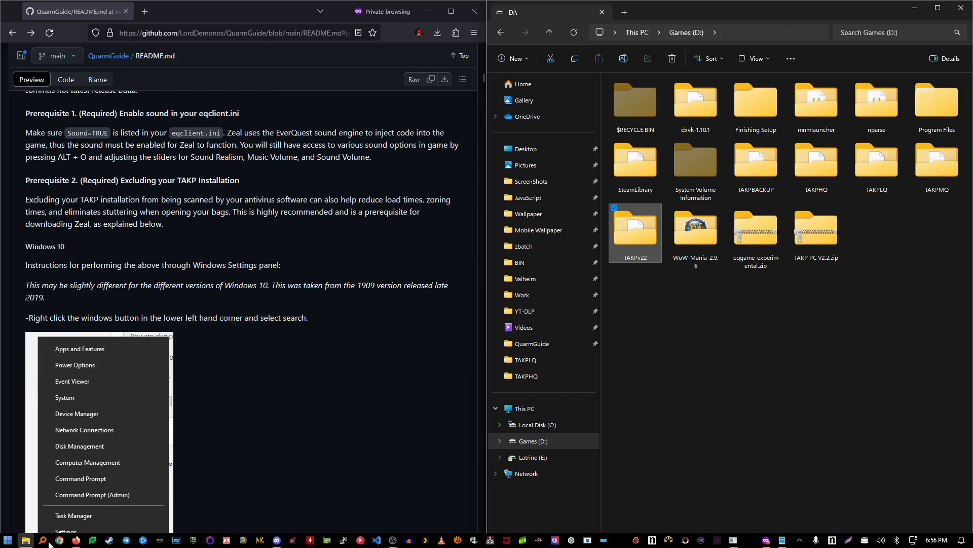
Step: Open the Virus & threat protection settings in Windows Security through Settings' Privacy & security section
click(8, 540)
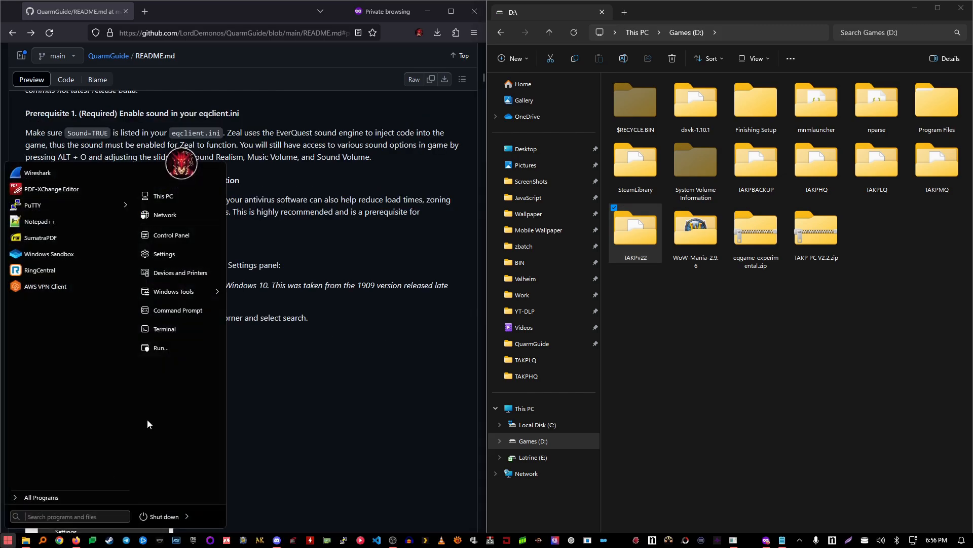
click(156, 254)
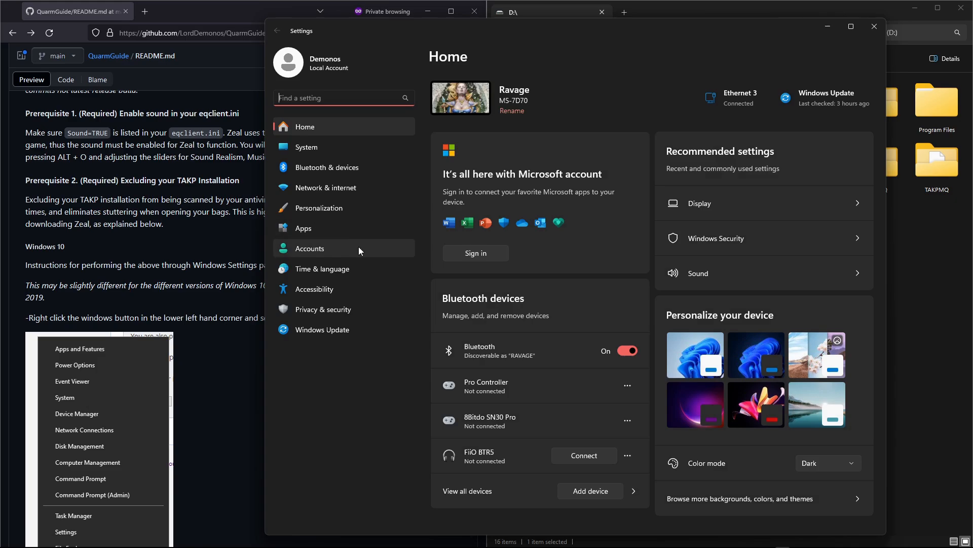
click(347, 314)
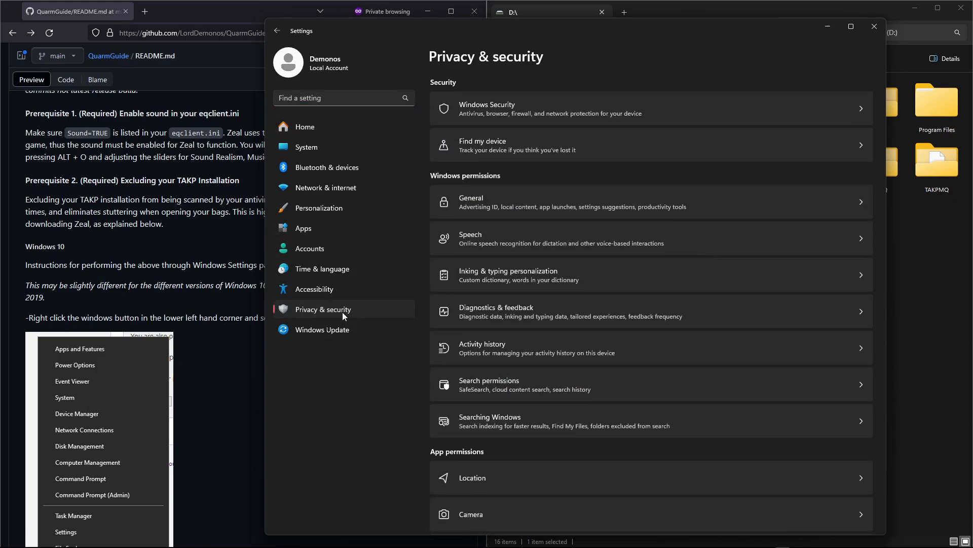
click(519, 109)
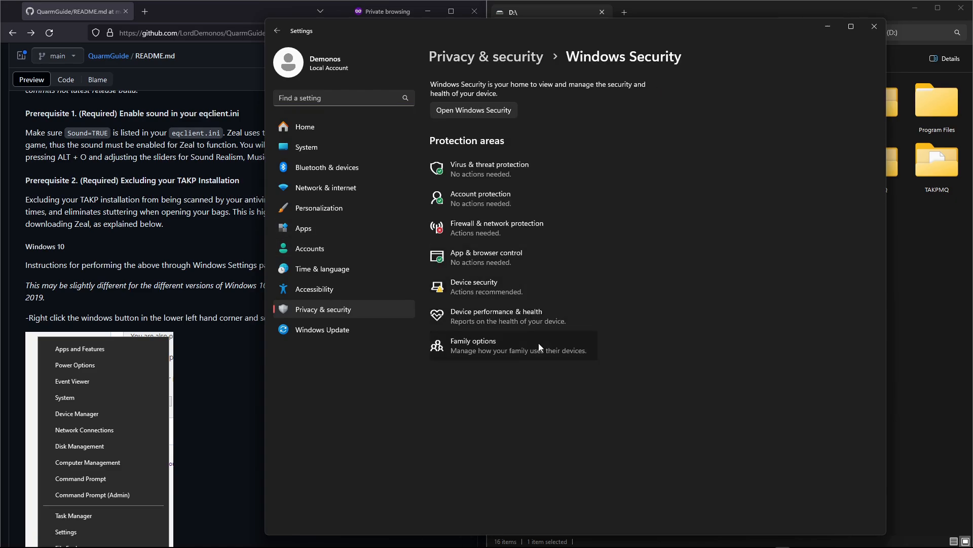
click(502, 170)
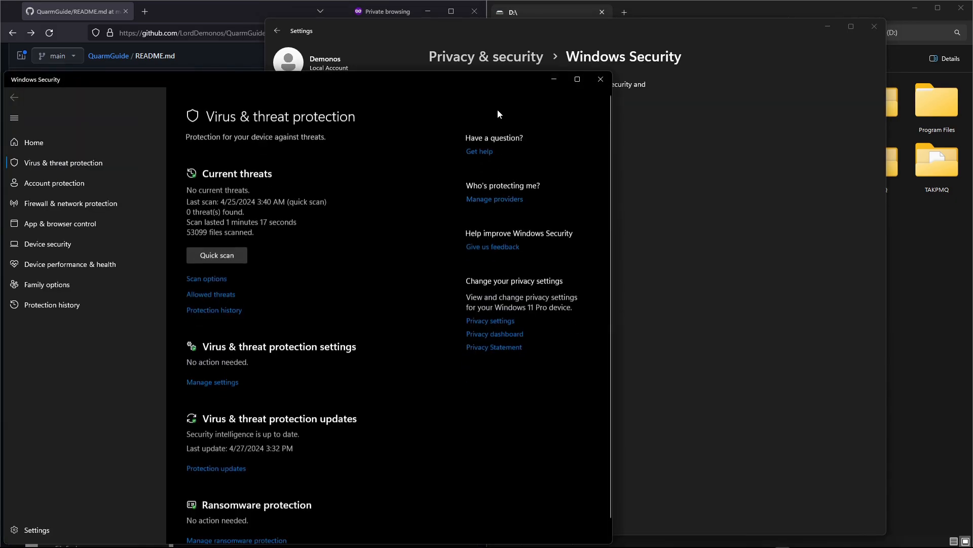
drag(455, 78, 686, 37)
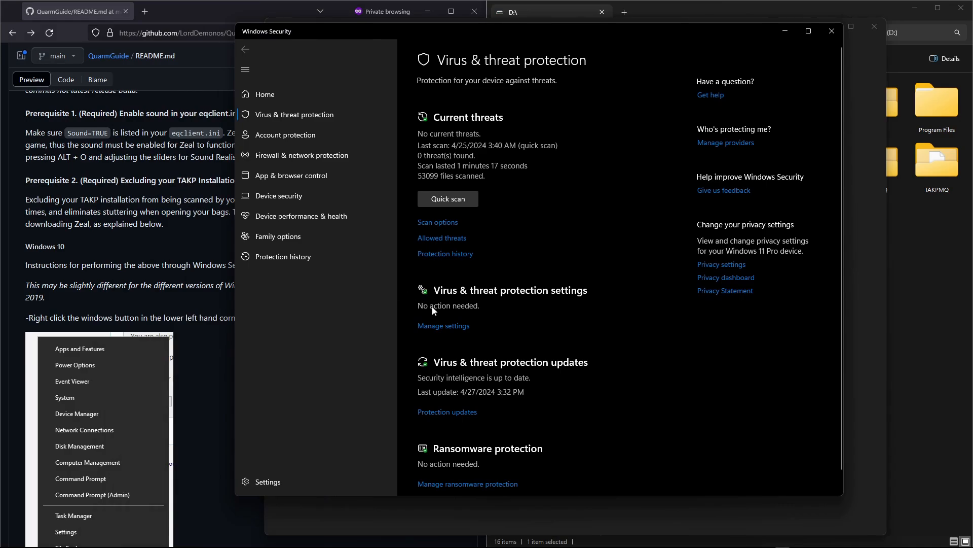
click(444, 326)
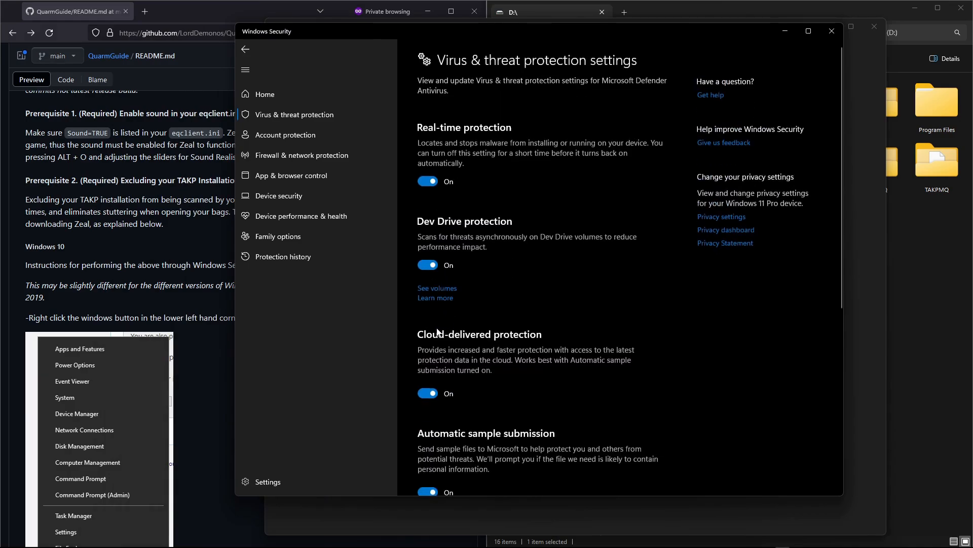
Step: Add the D:\TAKPv22 folder as a Microsoft Defender Antivirus exclusion
scroll(456, 325, down, 5)
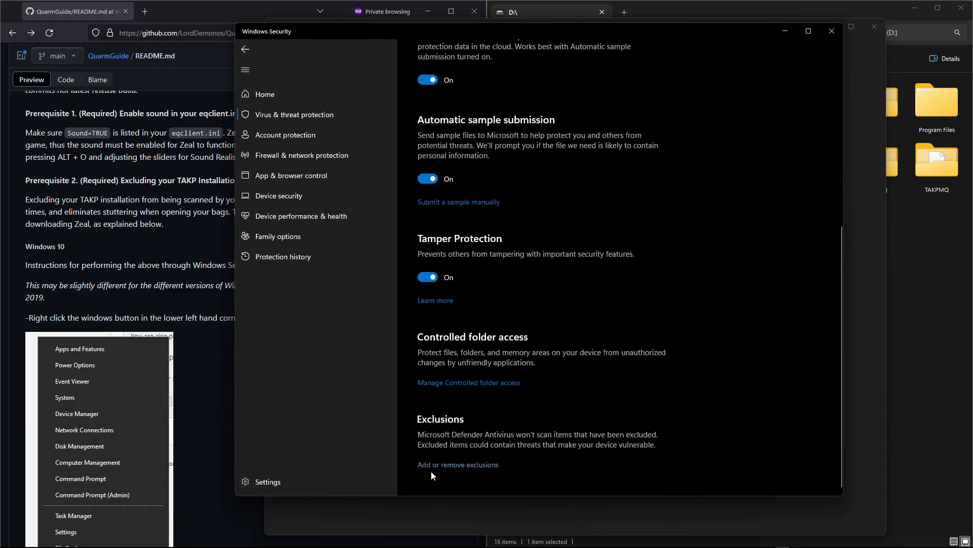
click(458, 464)
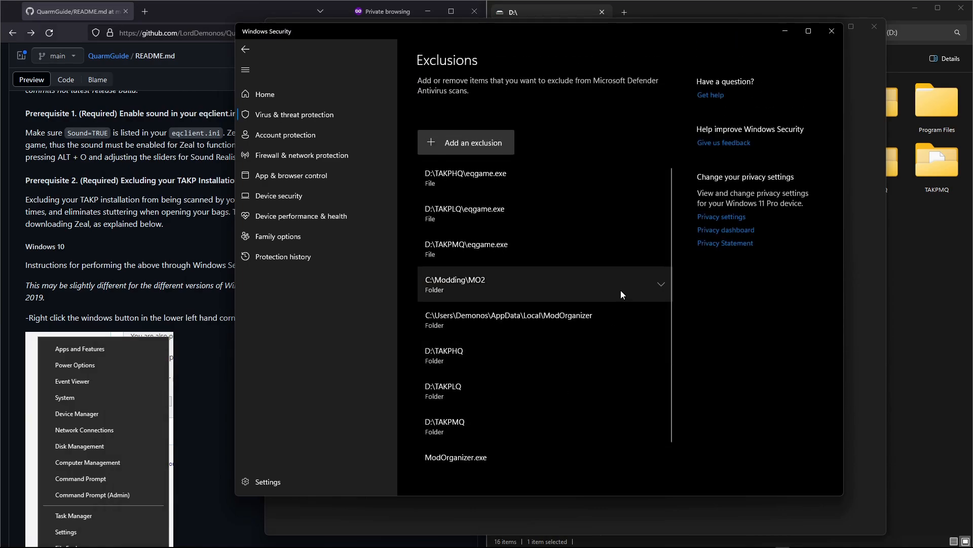
click(491, 143)
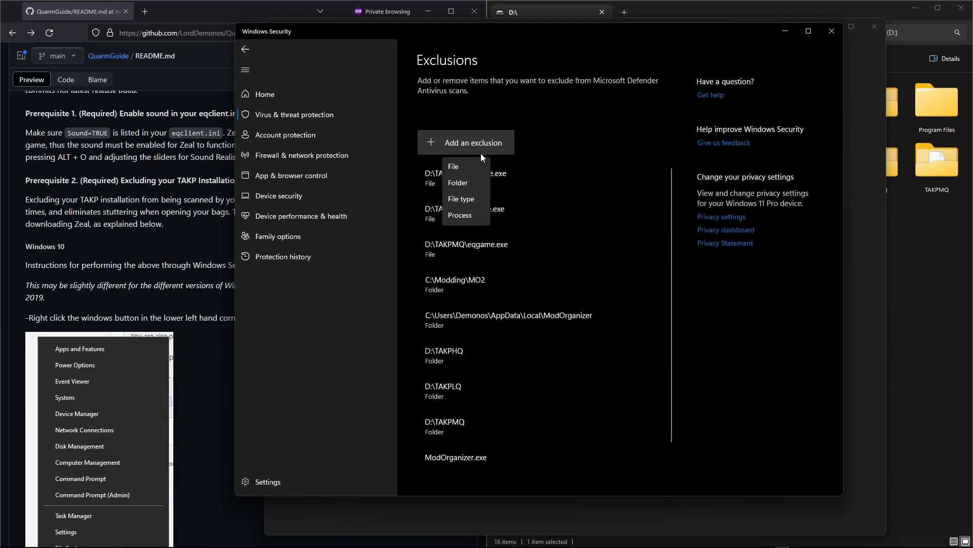
click(467, 184)
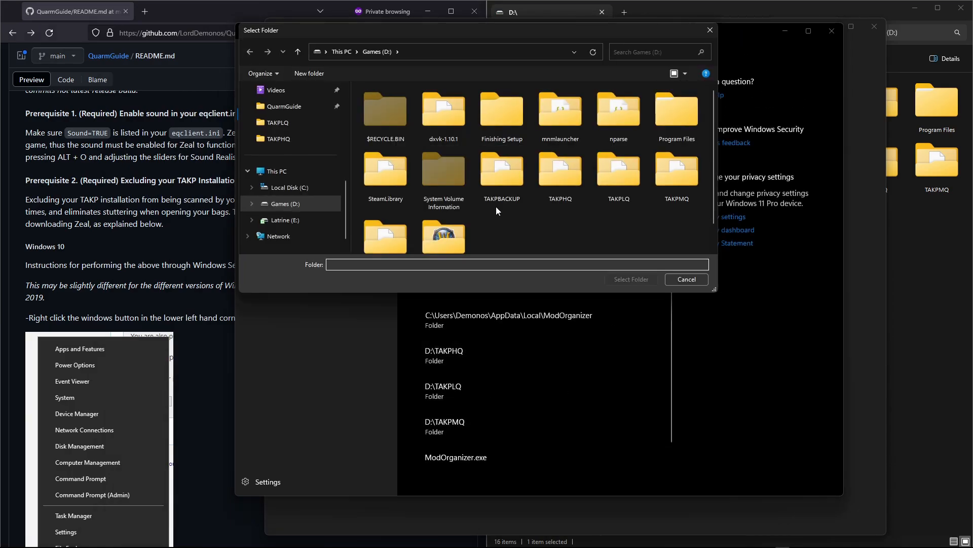
scroll(499, 213, down, 1)
click(380, 214)
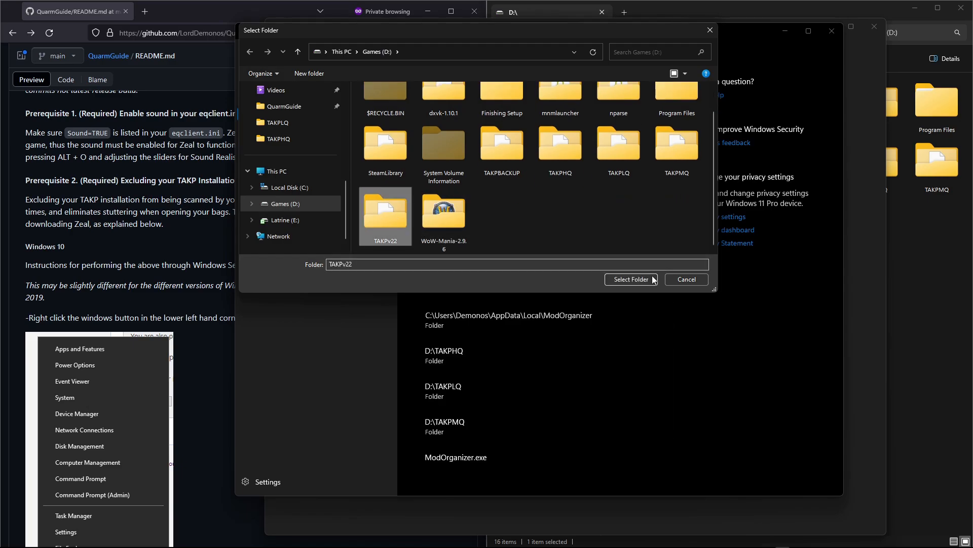
click(631, 279)
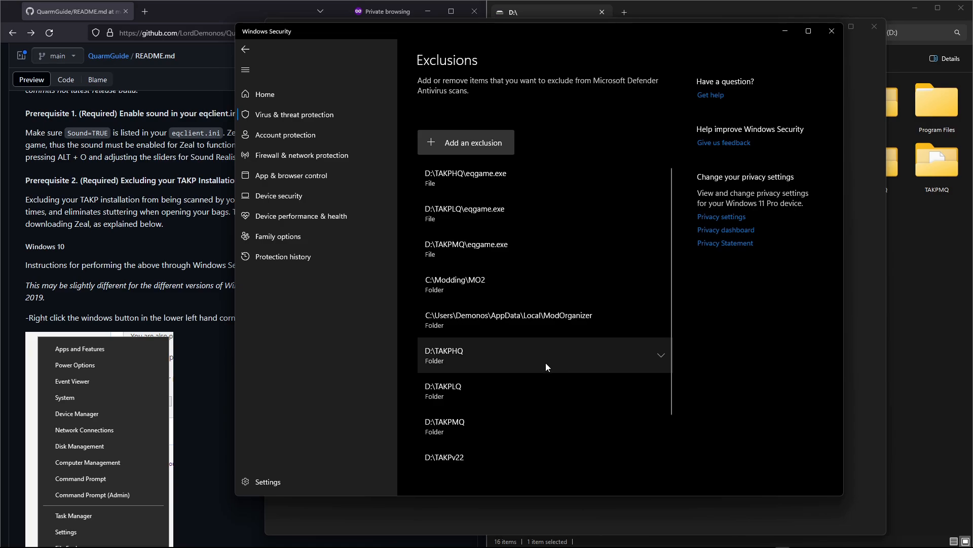
Step: Add TAKPv22's eqgame.exe as a file exclusion, then close Windows Security and Settings
scroll(545, 363, down, 2)
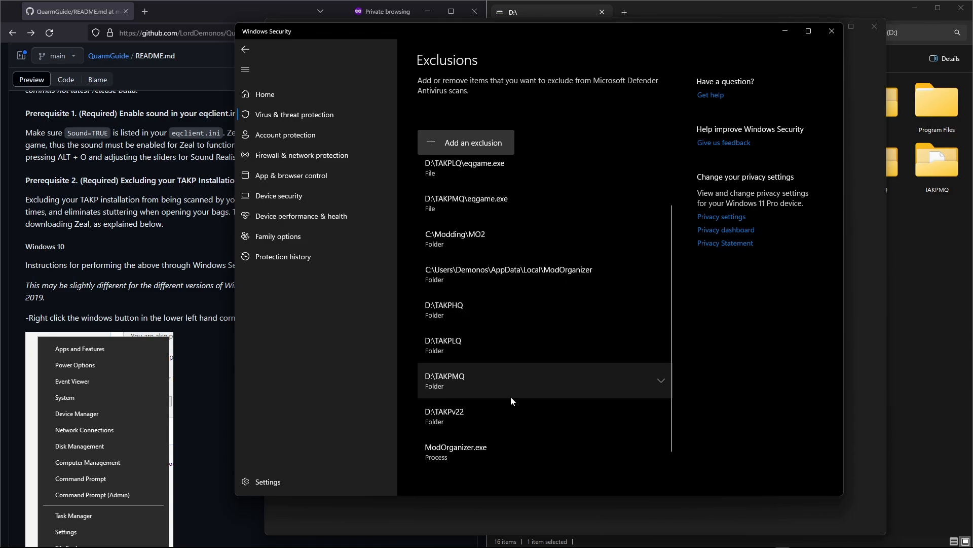
click(463, 151)
click(469, 167)
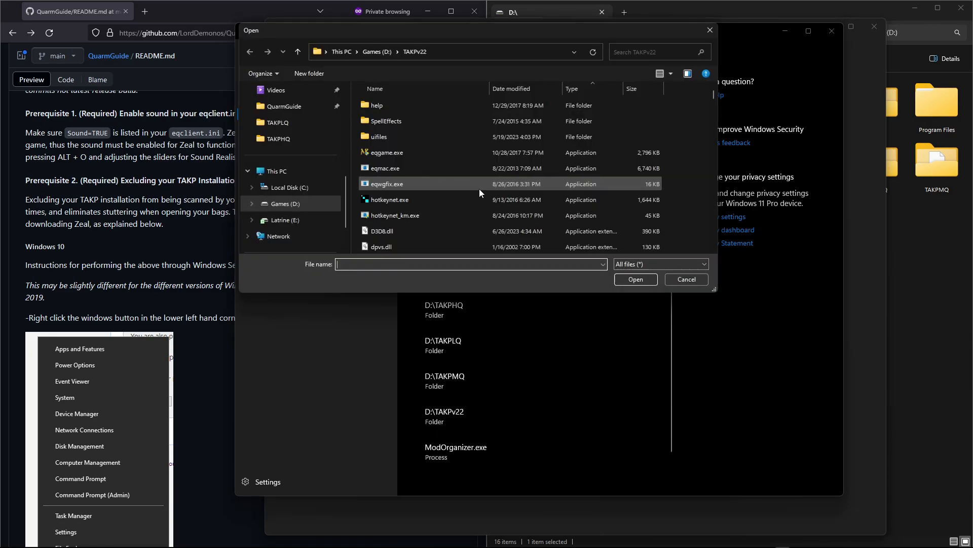
click(384, 154)
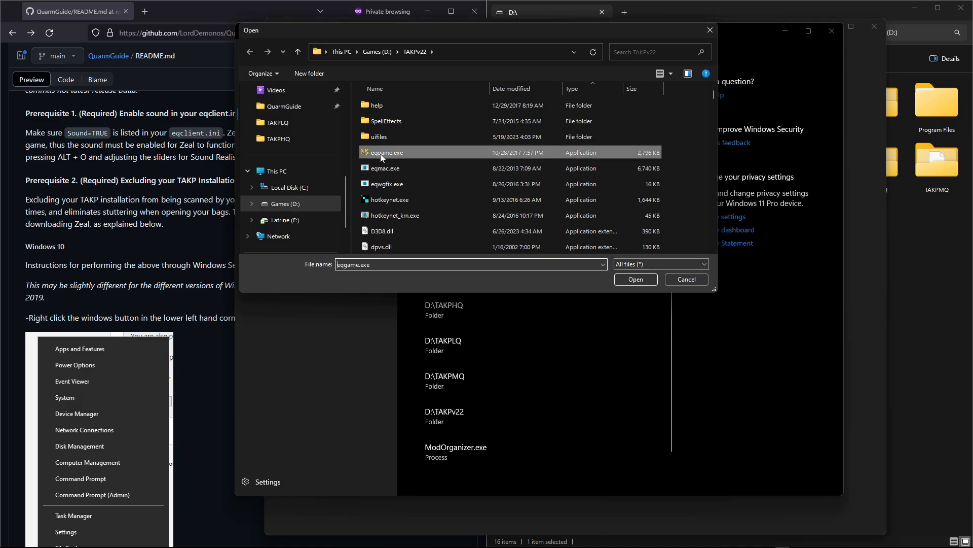
click(635, 279)
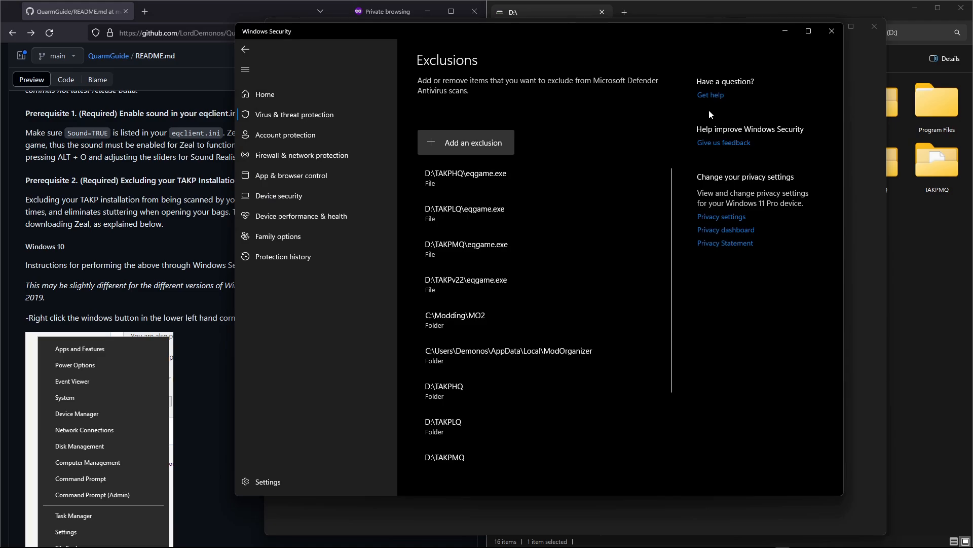
click(831, 31)
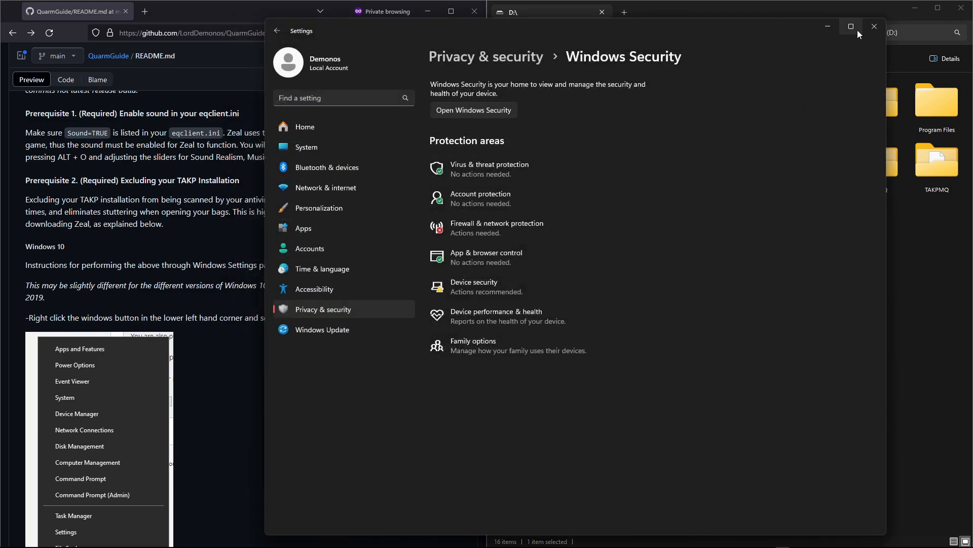
click(866, 34)
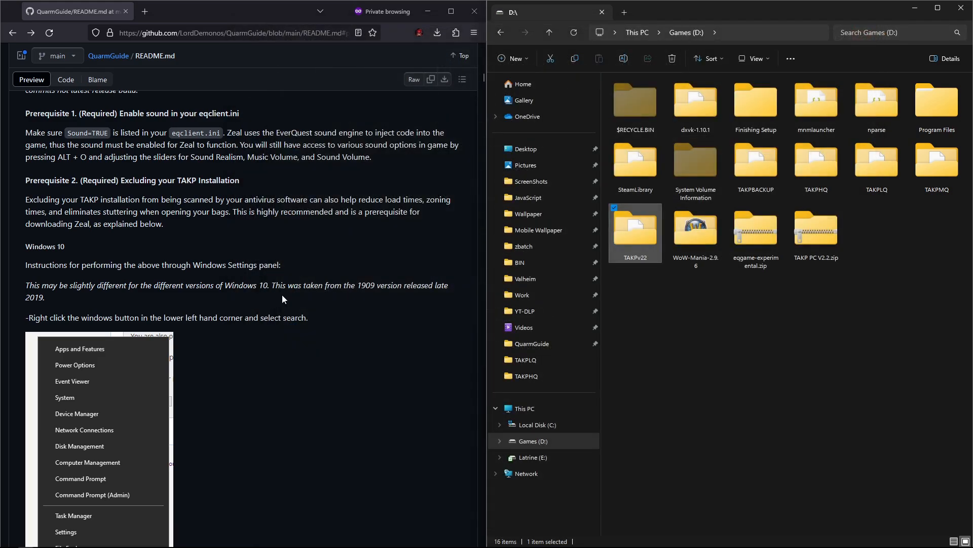
Step: Open the Zeal project's GitHub Releases page from the guide's Download and Extract Zeal.asi section
scroll(287, 295, down, 15)
scroll(288, 295, down, 15)
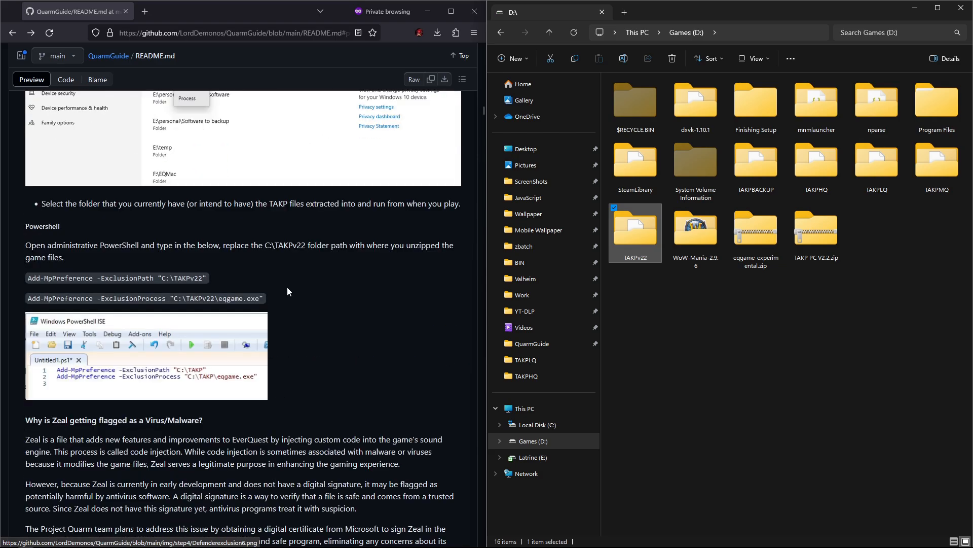
scroll(310, 289, down, 5)
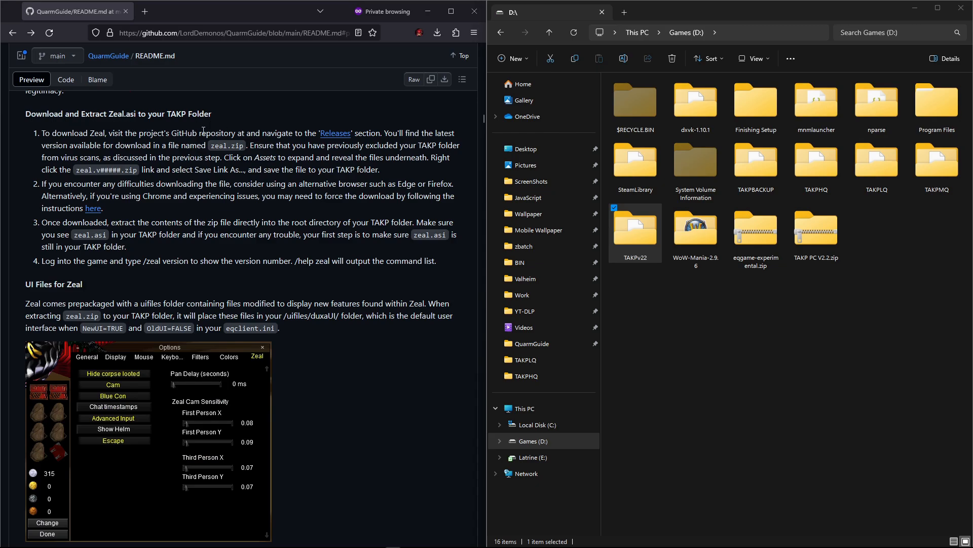
right_click(335, 137)
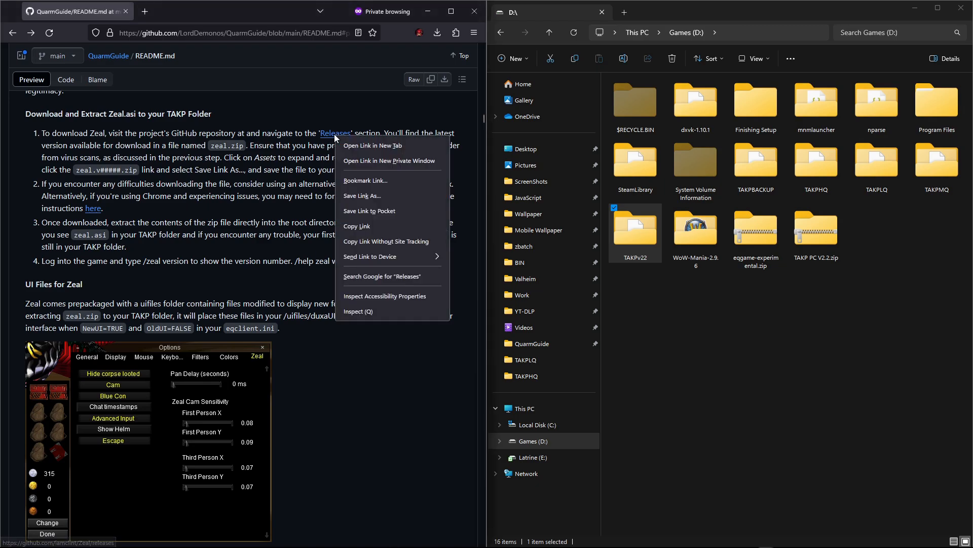
click(378, 223)
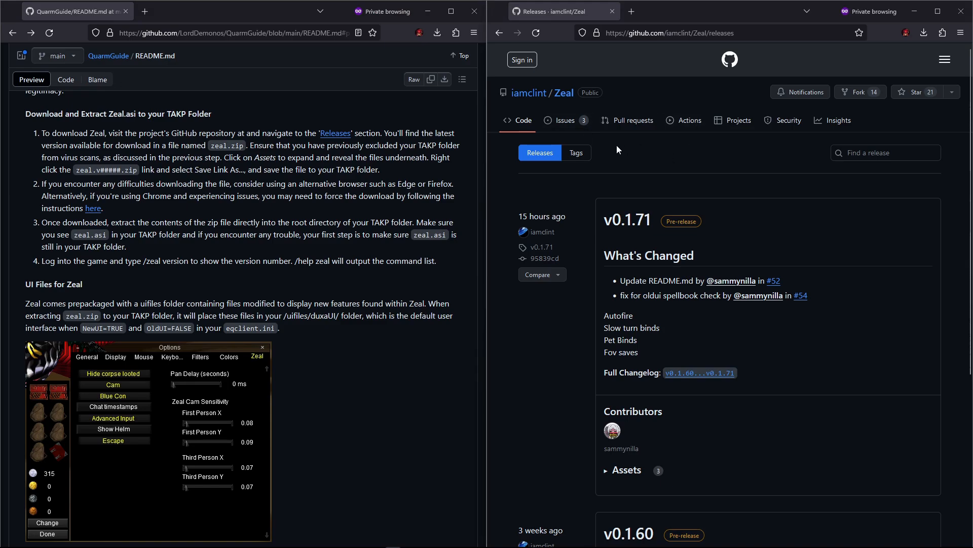
click(565, 95)
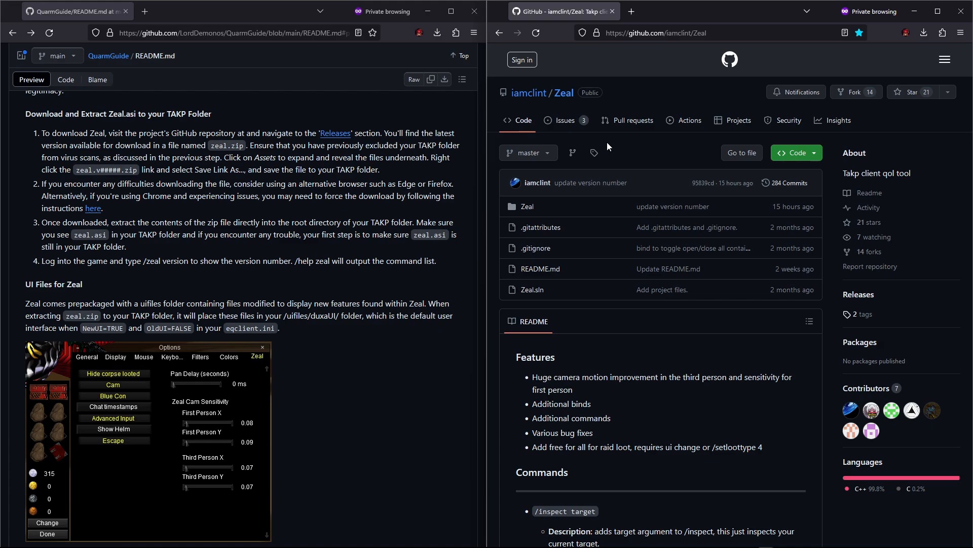
click(811, 154)
click(831, 157)
click(867, 301)
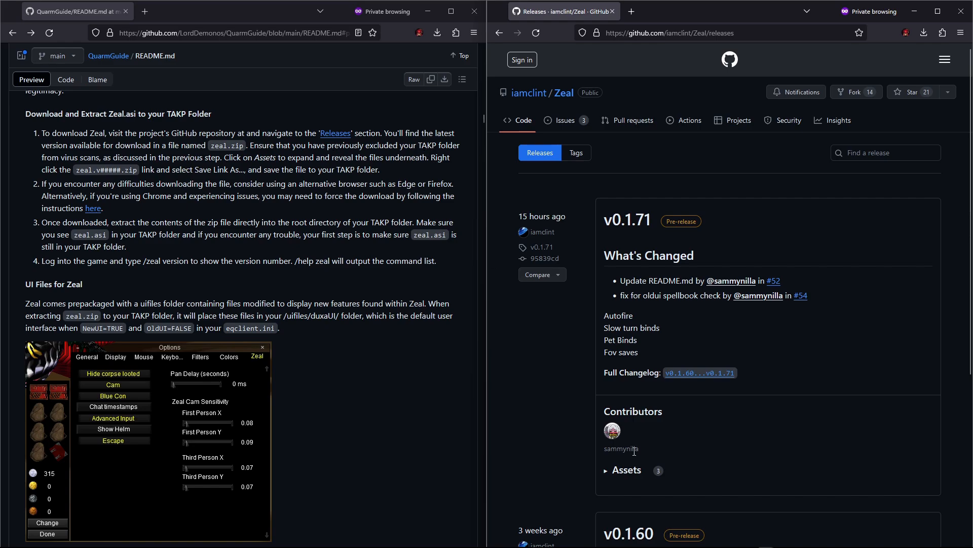
Step: Start saving the v0.1.71 Zeal.v00171.zip asset and browse to the TAKPv22 folder
click(605, 470)
scroll(598, 469, down, 2)
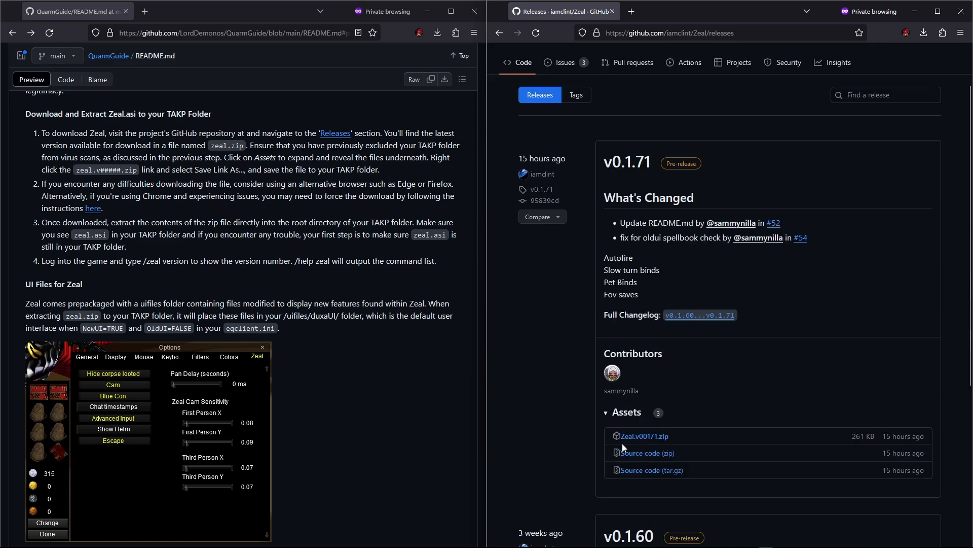
right_click(657, 441)
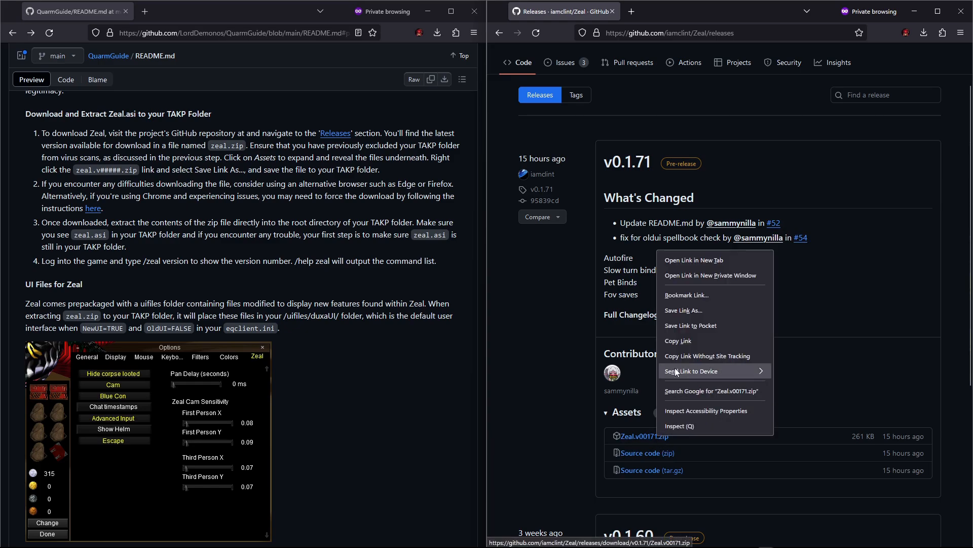
mouse_move(677, 362)
click(693, 311)
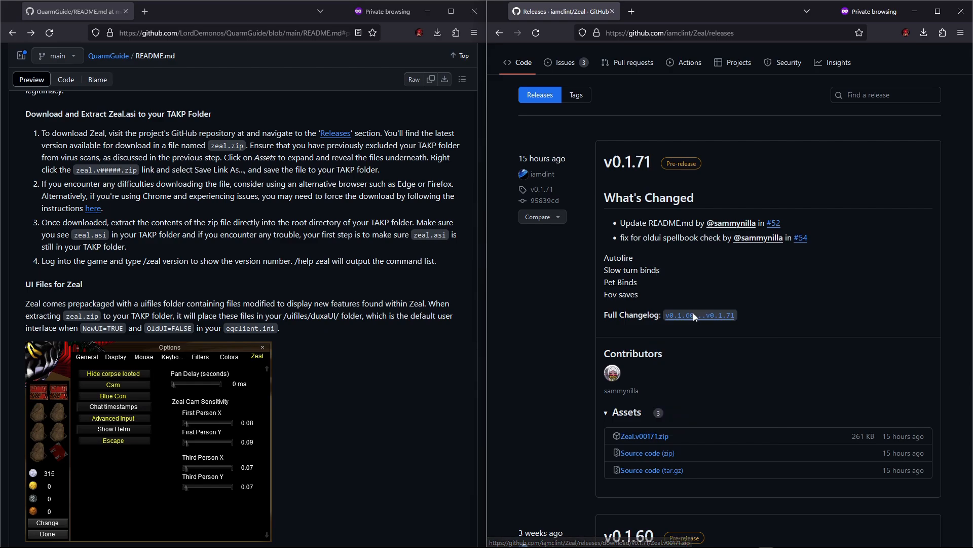
drag(776, 11, 533, 25)
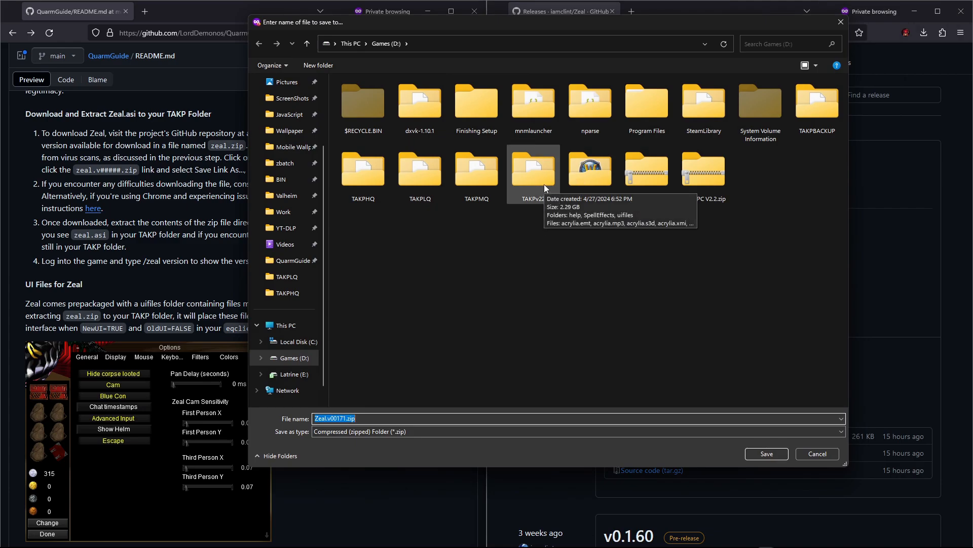
double_click(530, 174)
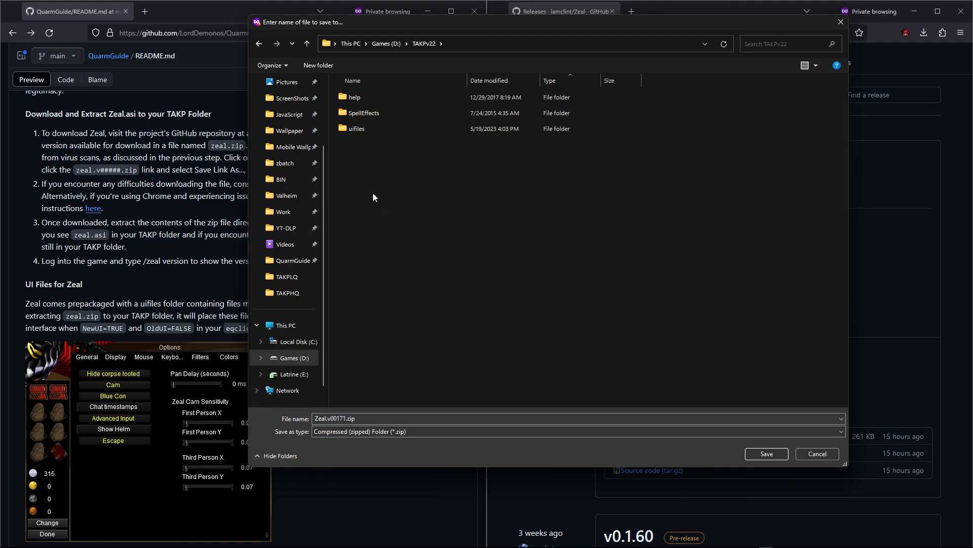
Step: Create a folder named Backup inside TAKPv22 and save Zeal.v00171.zip into it
right_click(358, 179)
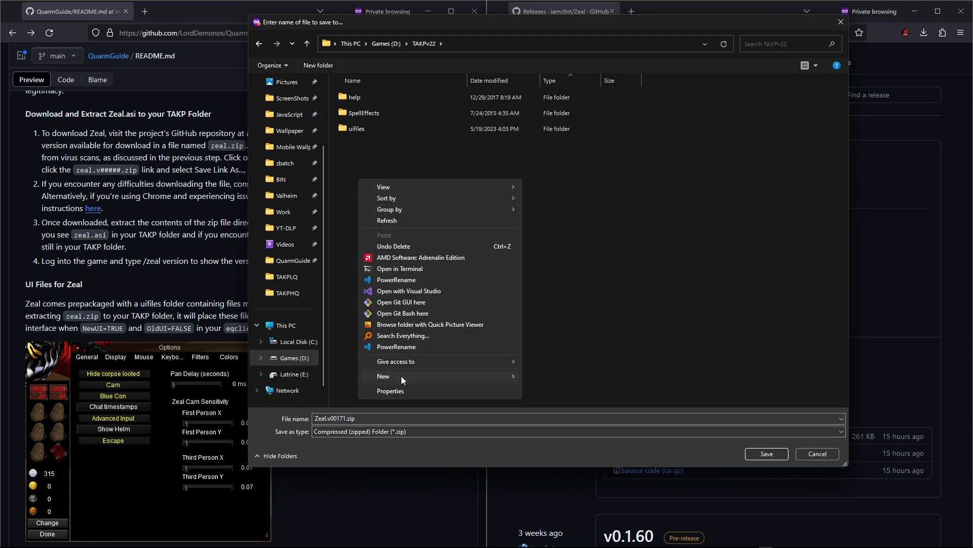
mouse_move(400, 376)
click(547, 377)
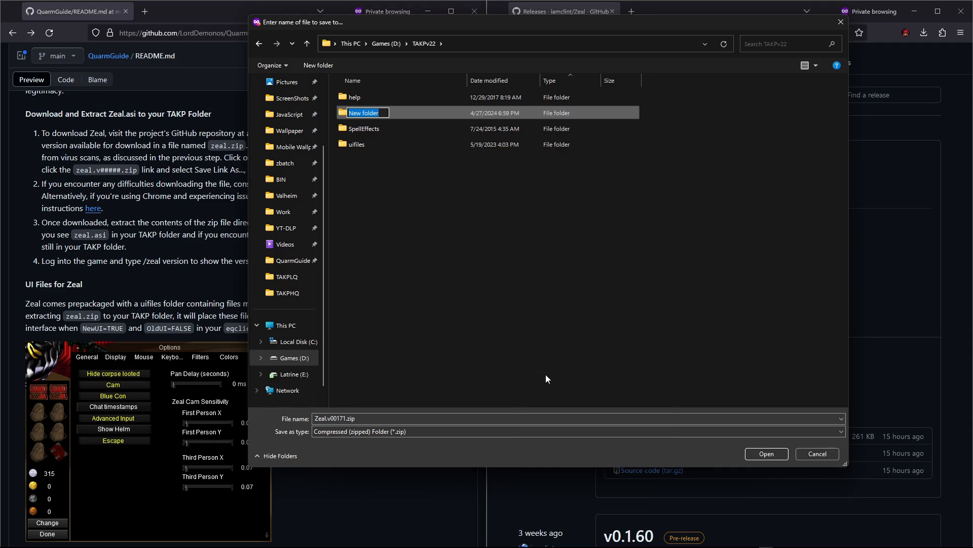
text(Backup)
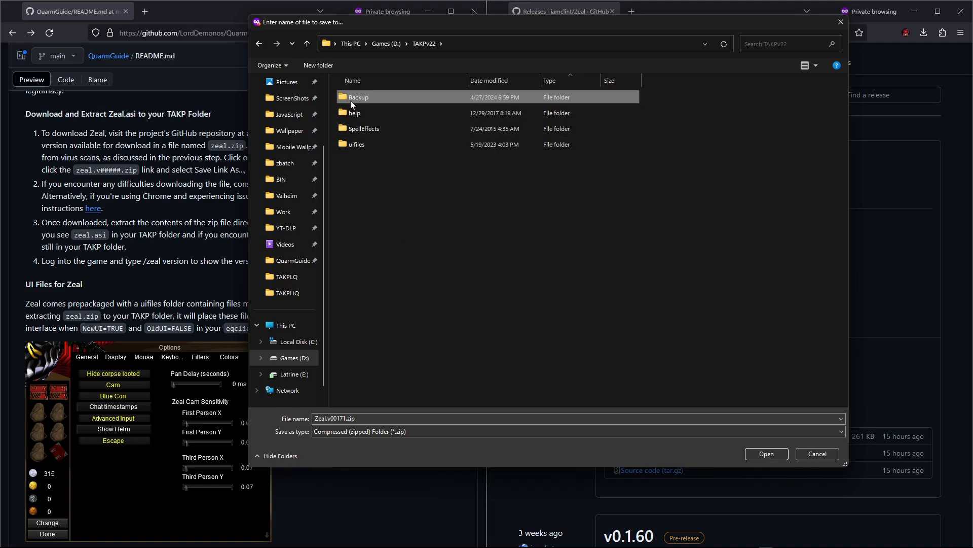
double_click(351, 100)
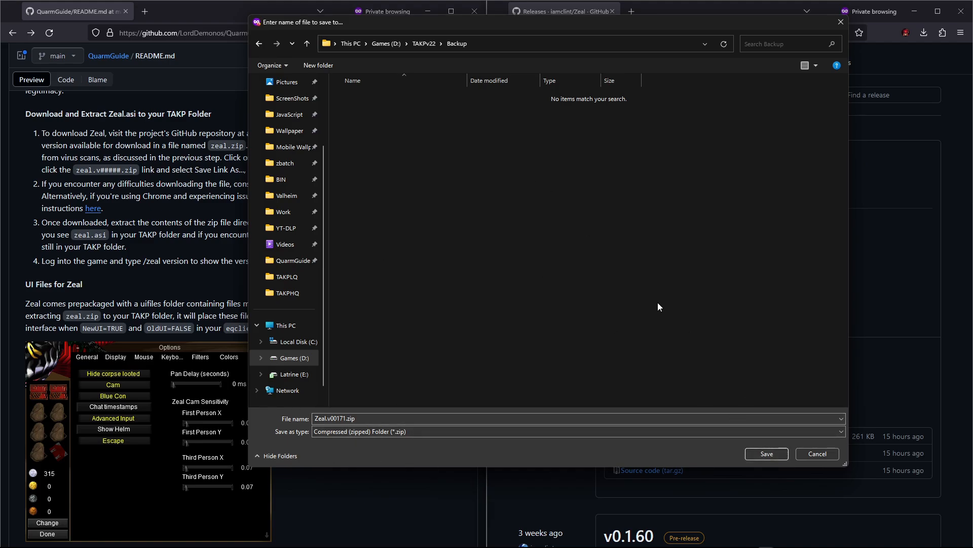
click(769, 454)
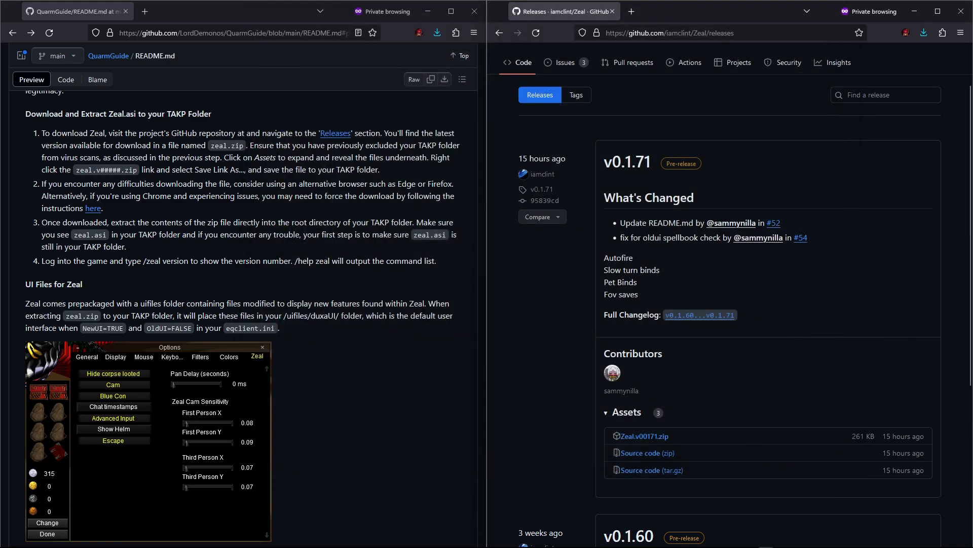
Step: Extract Zeal.v00171.zip in place inside the TAKPv22\Backup folder with 7-Zip
key(alt+Tab)
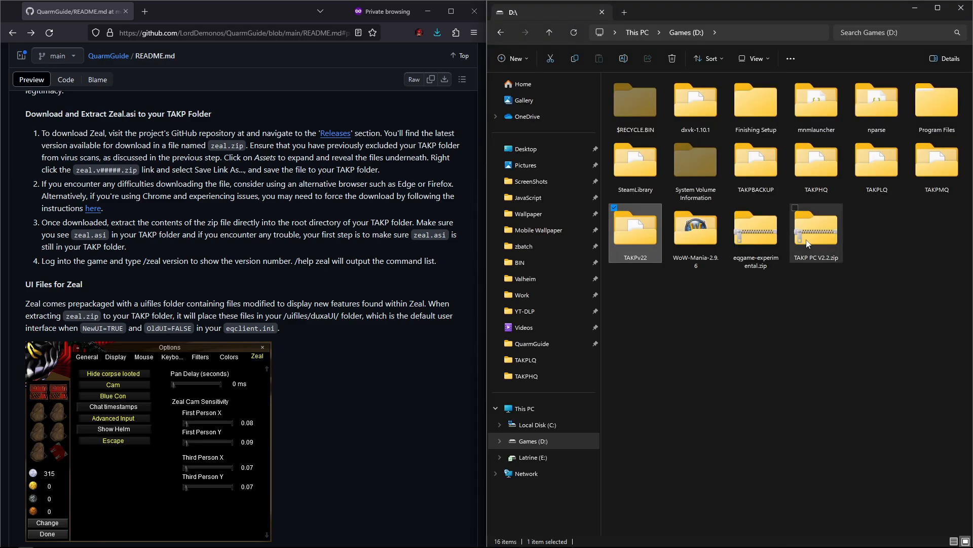
double_click(616, 224)
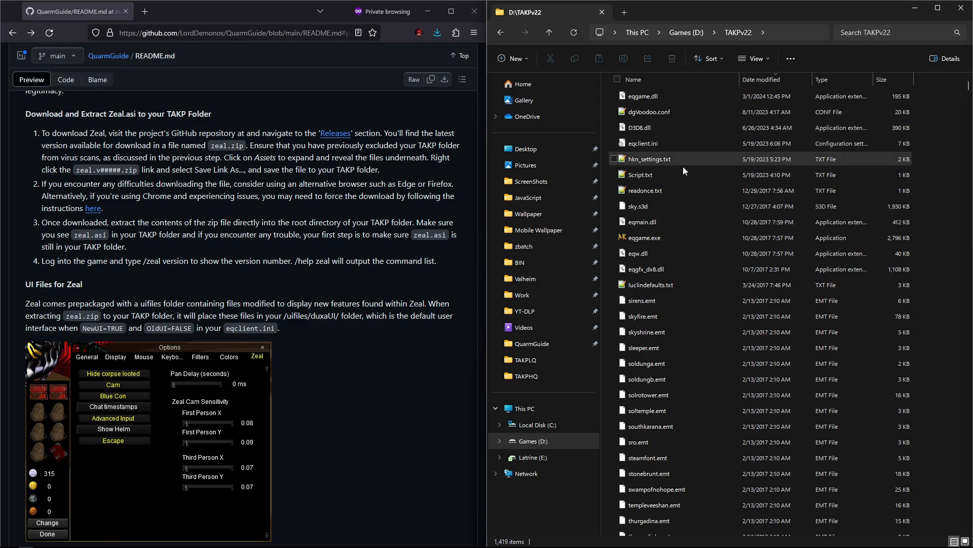
click(681, 76)
double_click(662, 100)
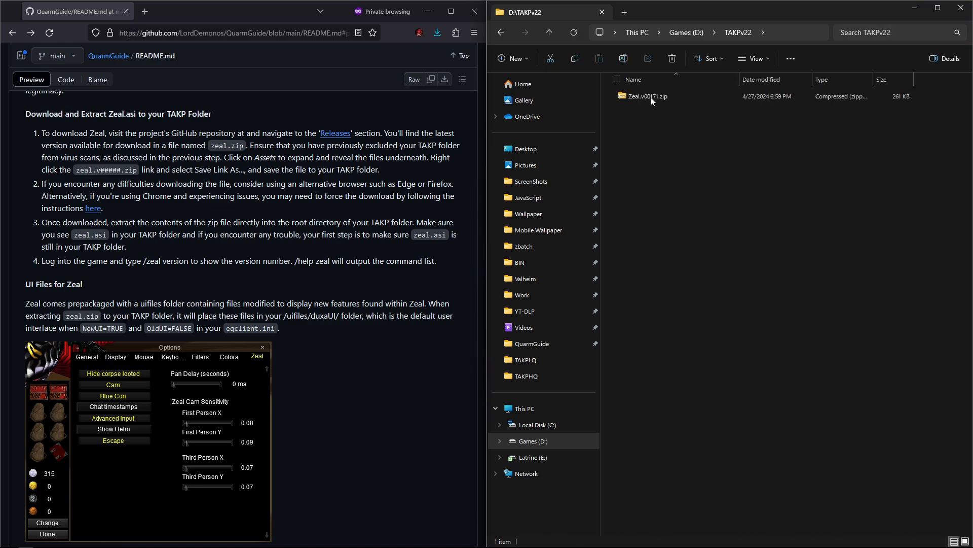
right_click(656, 97)
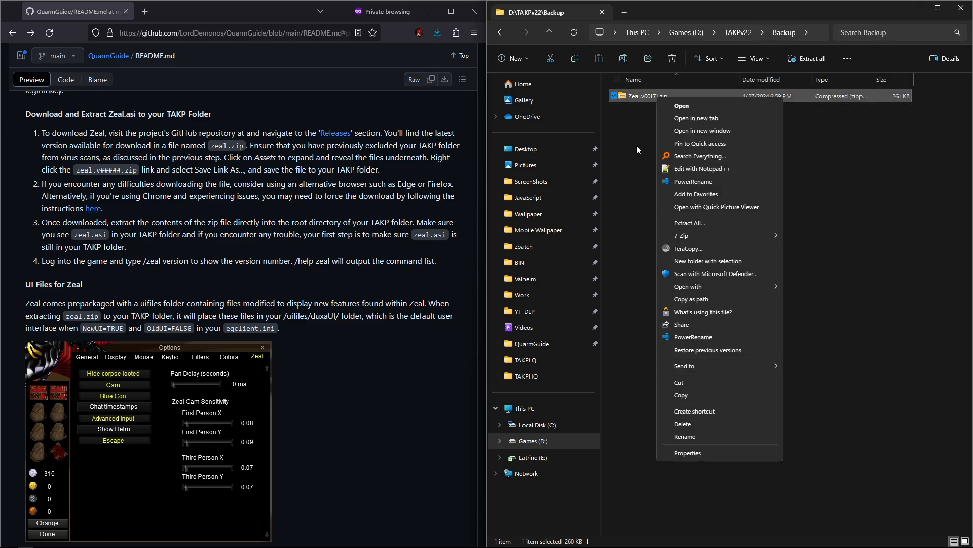
mouse_move(701, 237)
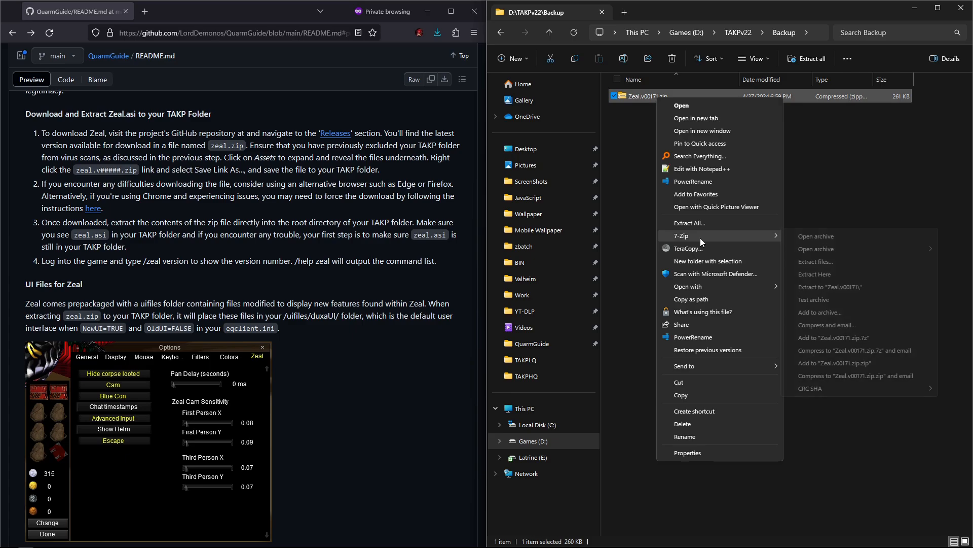
click(834, 273)
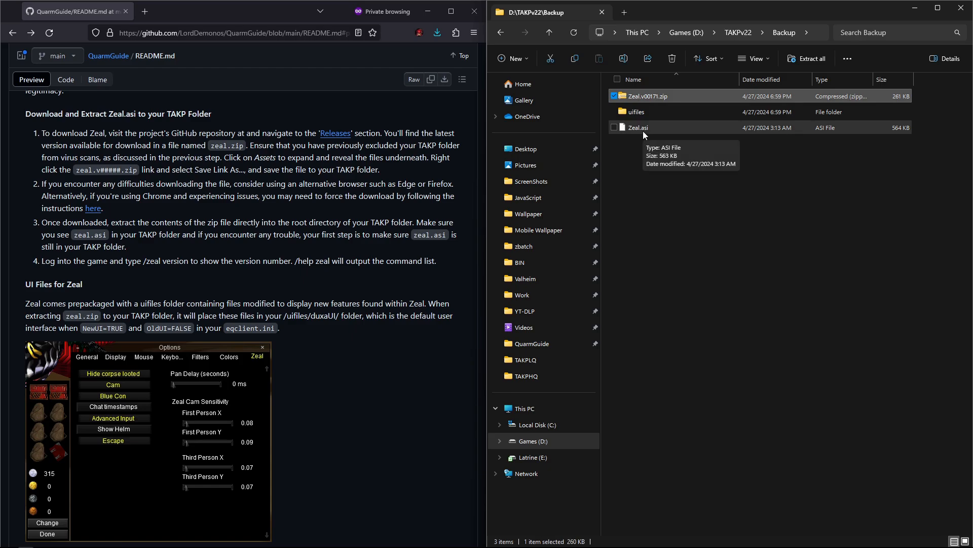
Step: Browse the extracted uifiles\duxaUI folder in Backup to inspect its contents, then return to Backup
drag(638, 129, 679, 131)
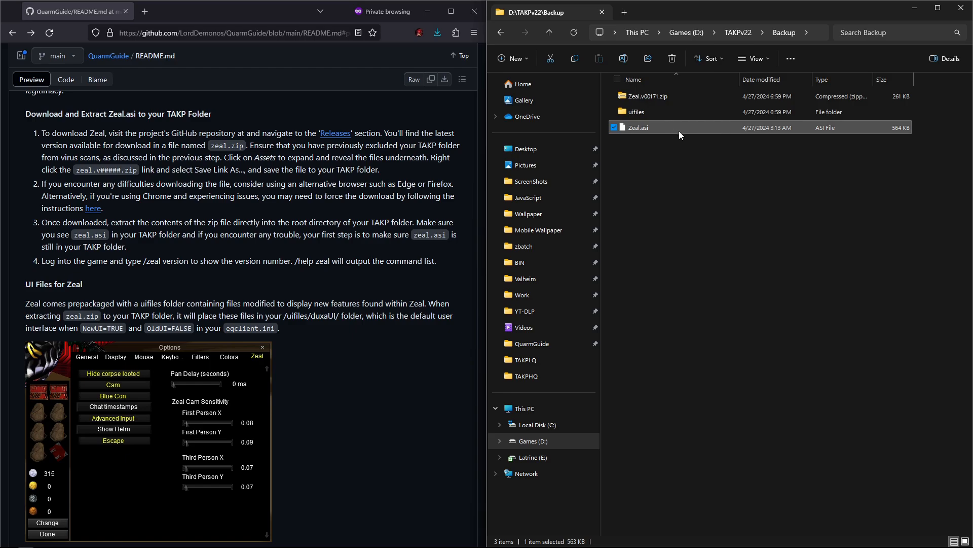
double_click(634, 115)
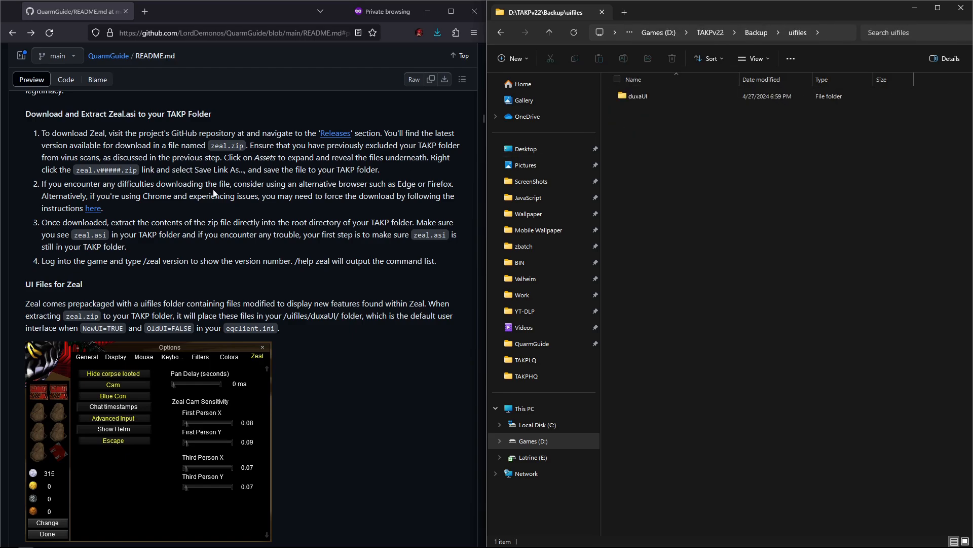
scroll(172, 274, down, 2)
scroll(171, 273, down, 2)
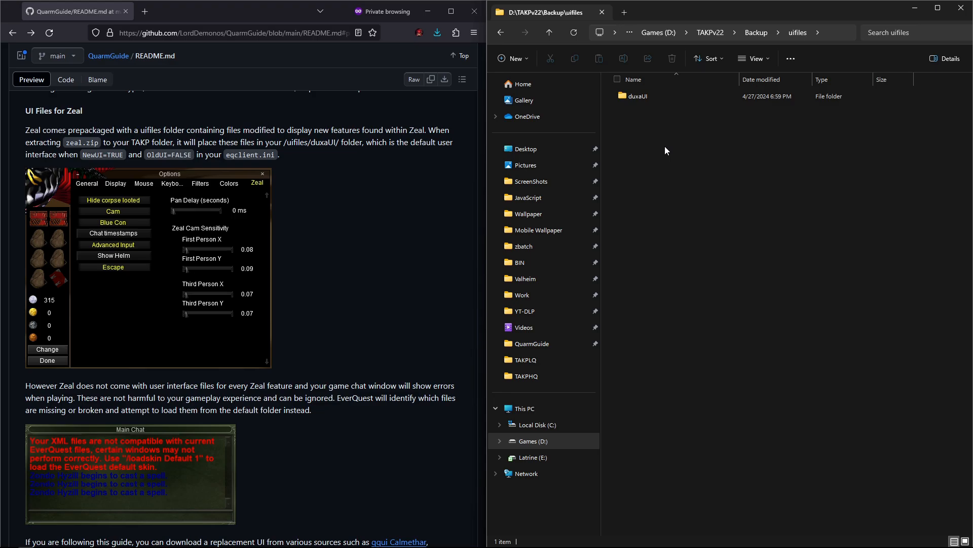
double_click(638, 96)
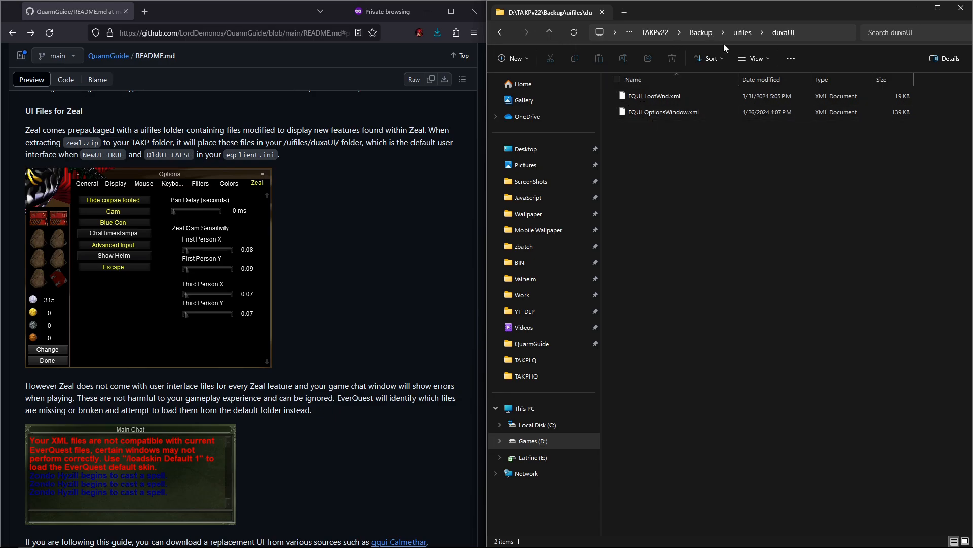
click(552, 36)
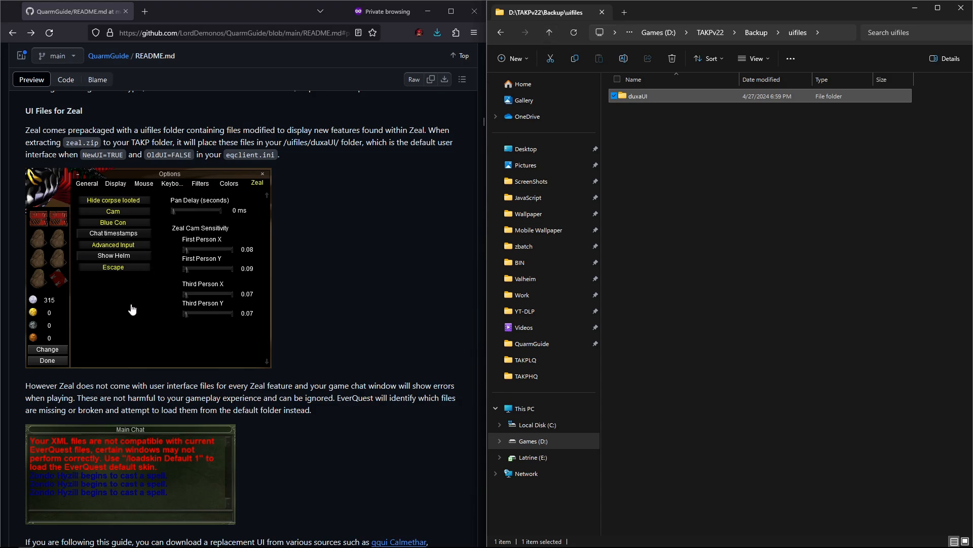
click(549, 32)
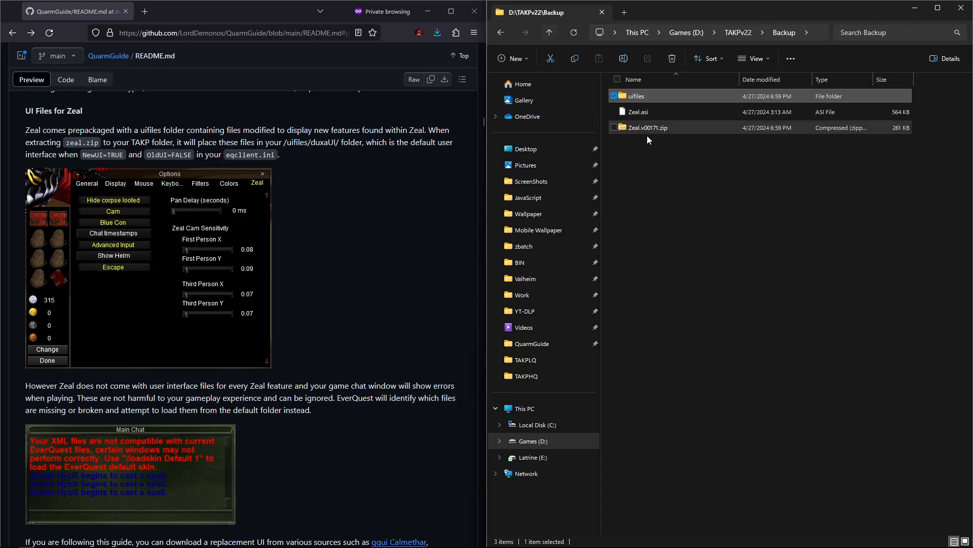
Step: Move Zeal.asi and Zeal.v00171.zip from the Backup folder into the TAKPv22 root folder
drag(645, 165, 643, 113)
right_click(643, 113)
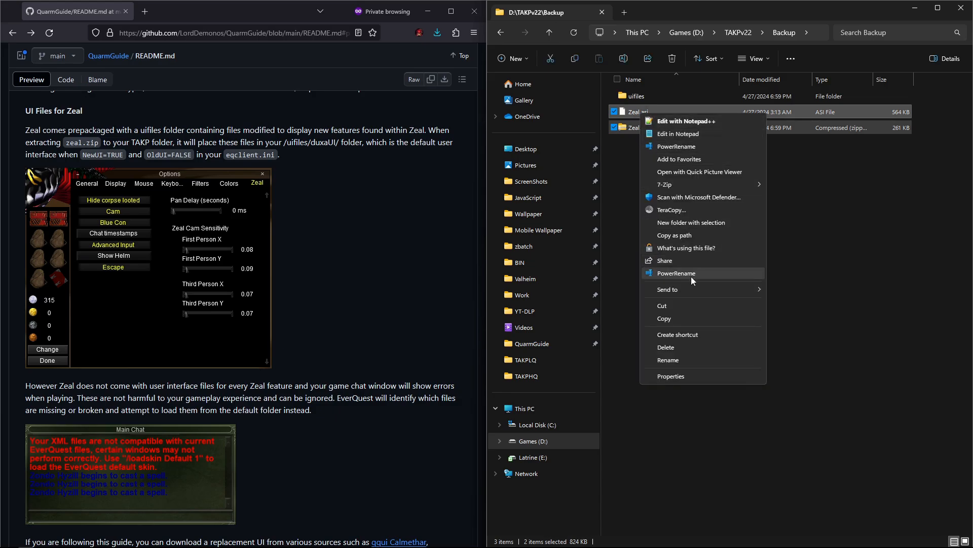
click(681, 305)
click(551, 33)
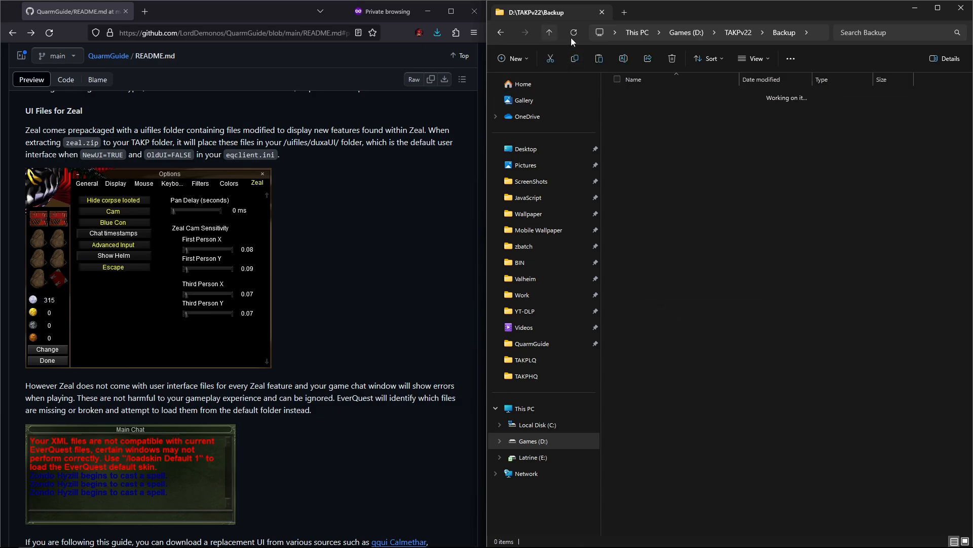
right_click(921, 206)
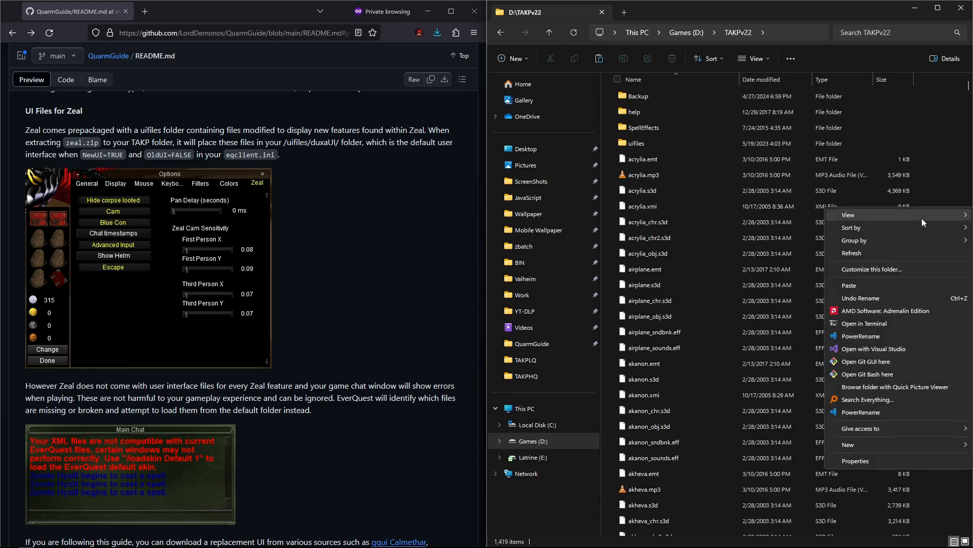
click(870, 287)
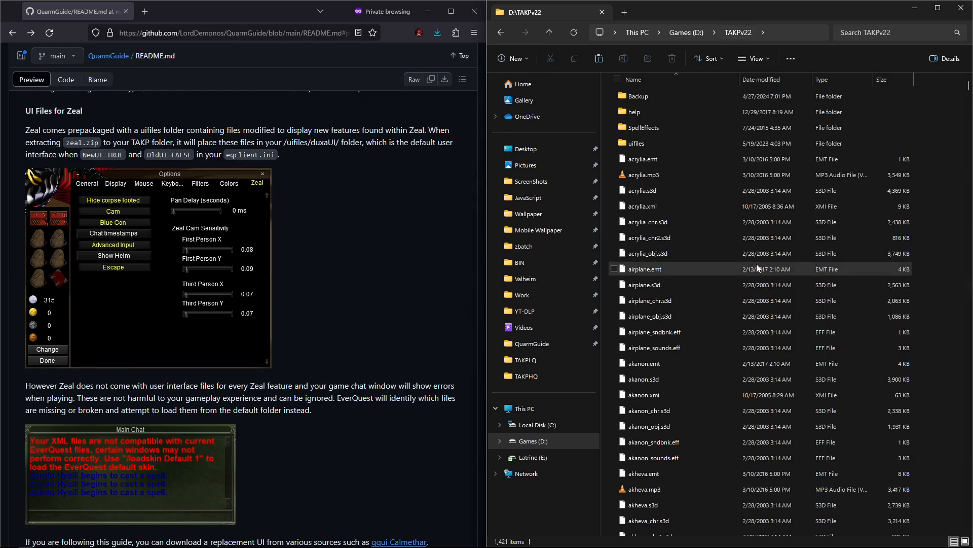
scroll(809, 269, down, 8)
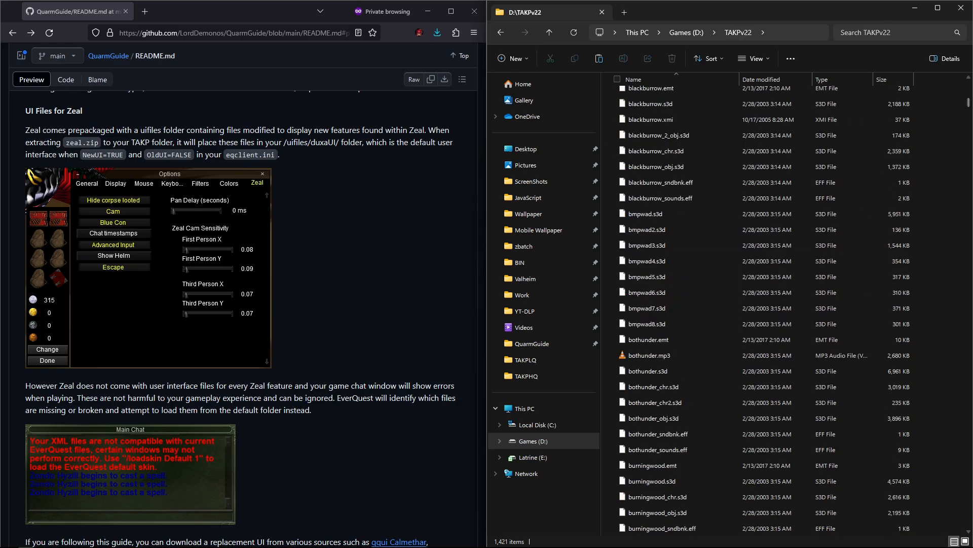
drag(969, 94, 967, 527)
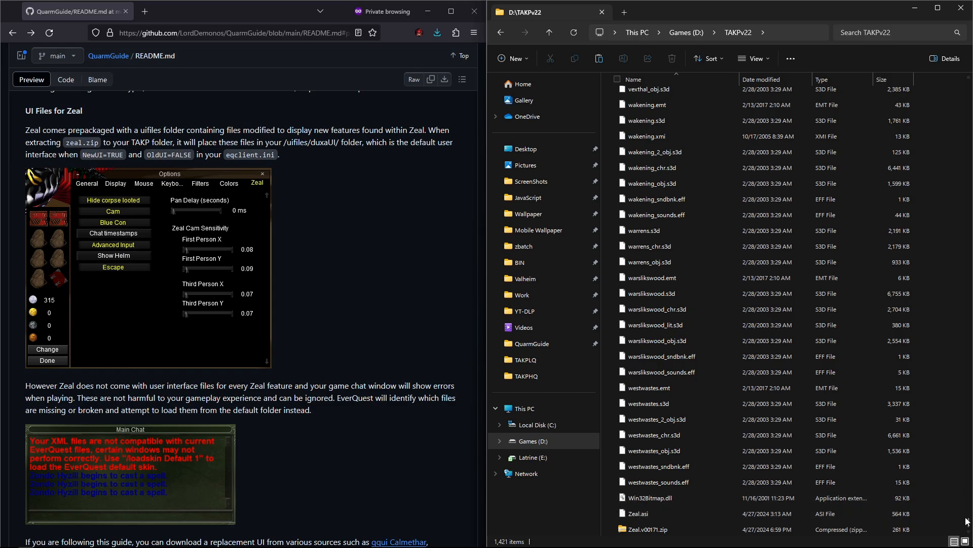
drag(968, 524, 929, 71)
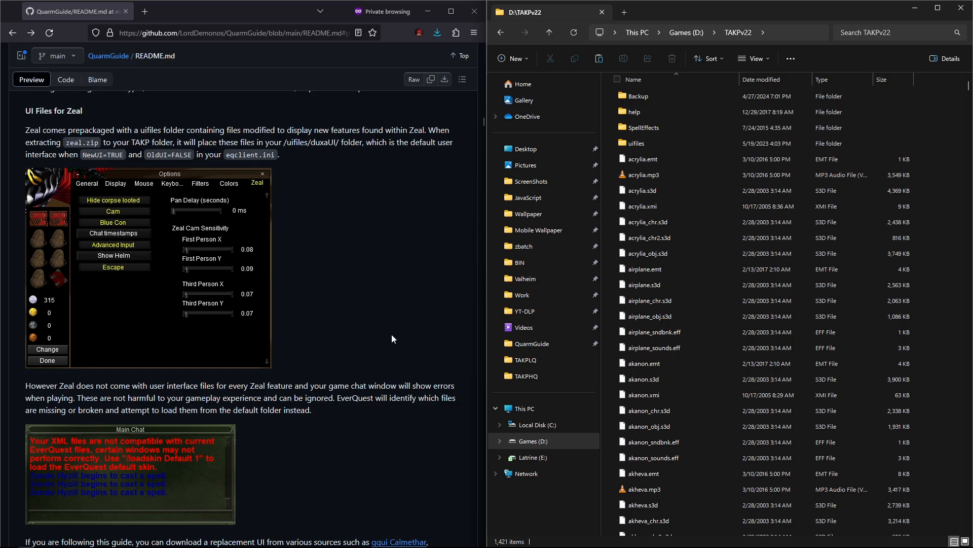
Step: Follow the guide's Step 5 dgVoodoo2 download link and download dgVoodoo v2.82.5
scroll(392, 335, down, 6)
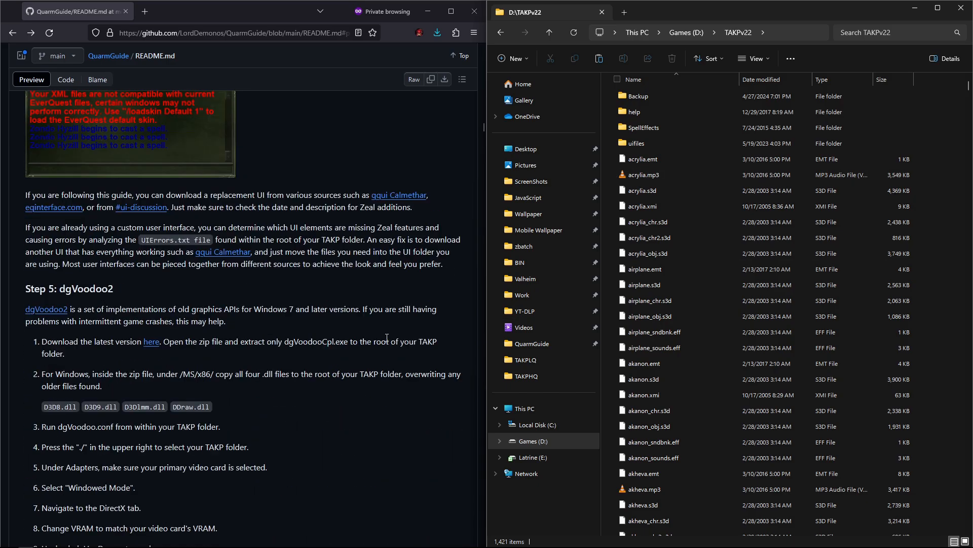
scroll(387, 338, down, 2)
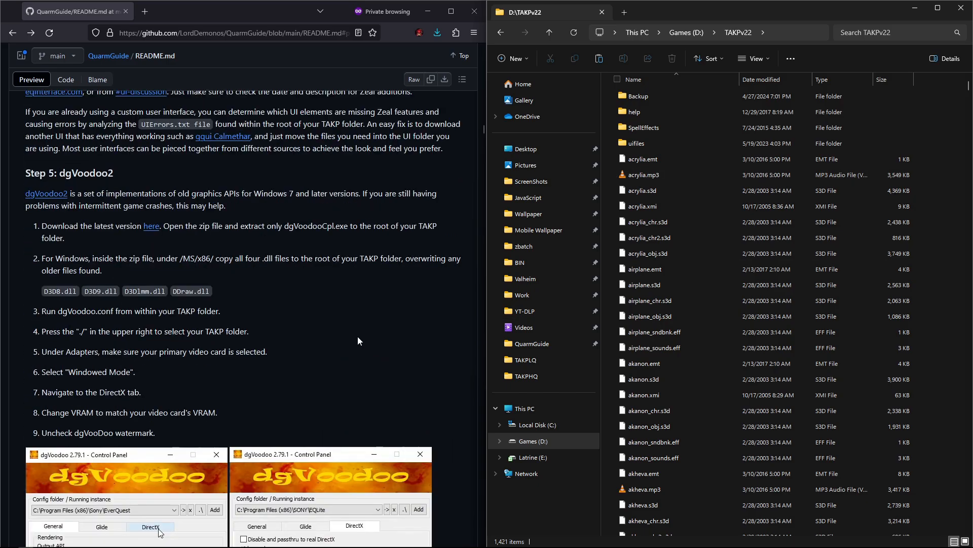
scroll(293, 314, down, 1)
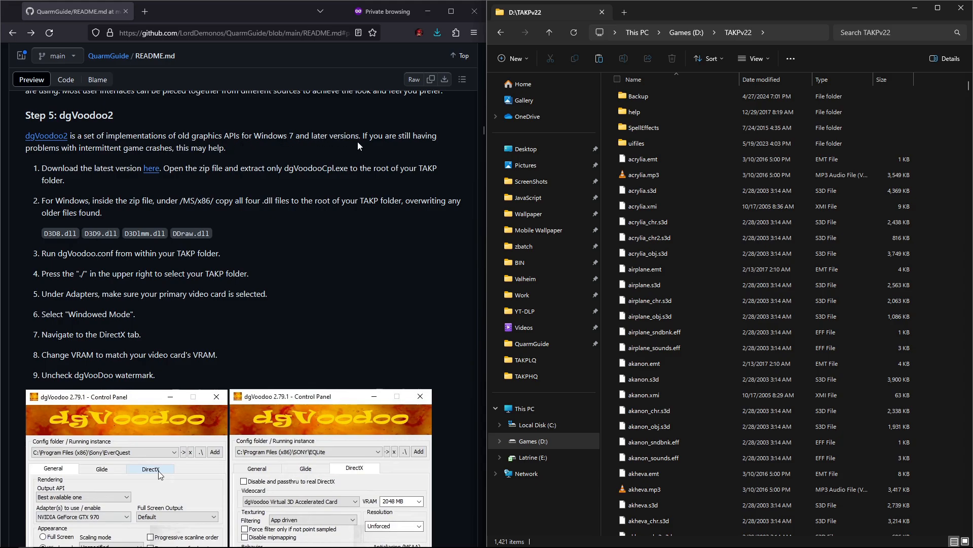
click(55, 142)
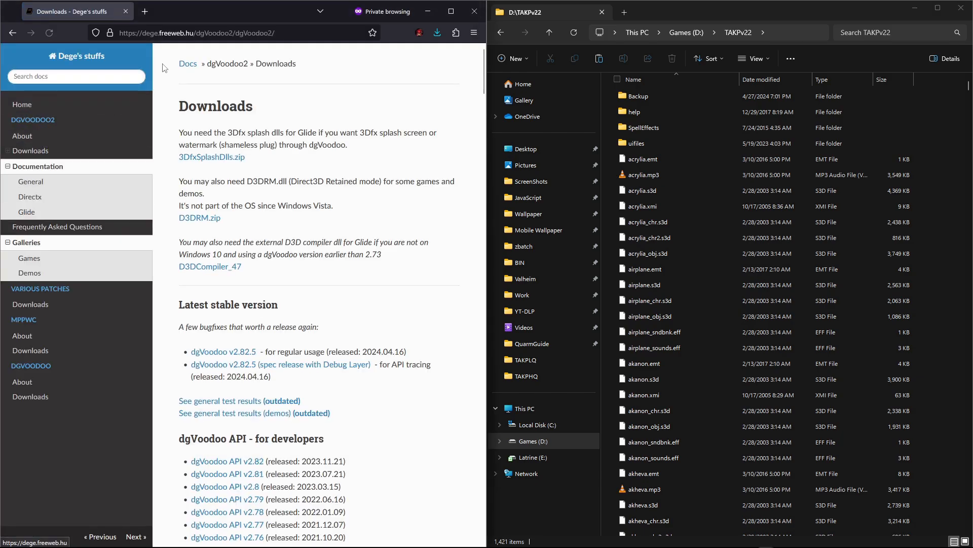
click(242, 356)
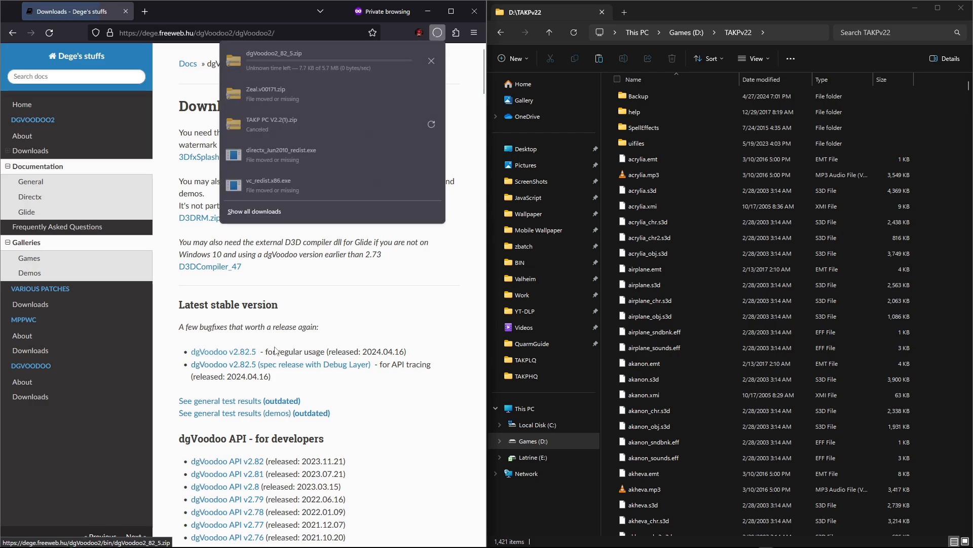
Step: Copy dgVoodooCpl.exe from dgVoodoo2_82_5.zip into the TAKPv22 folder
click(548, 32)
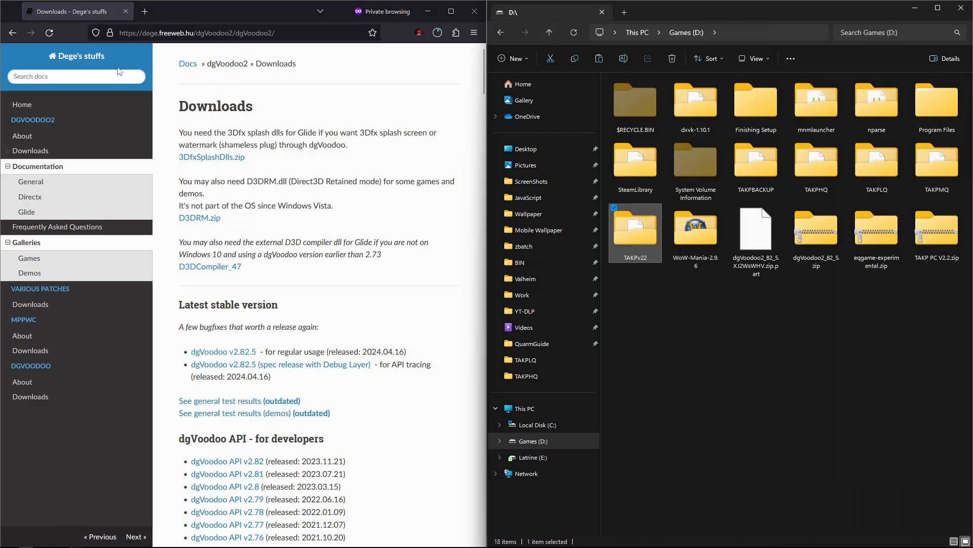
click(12, 32)
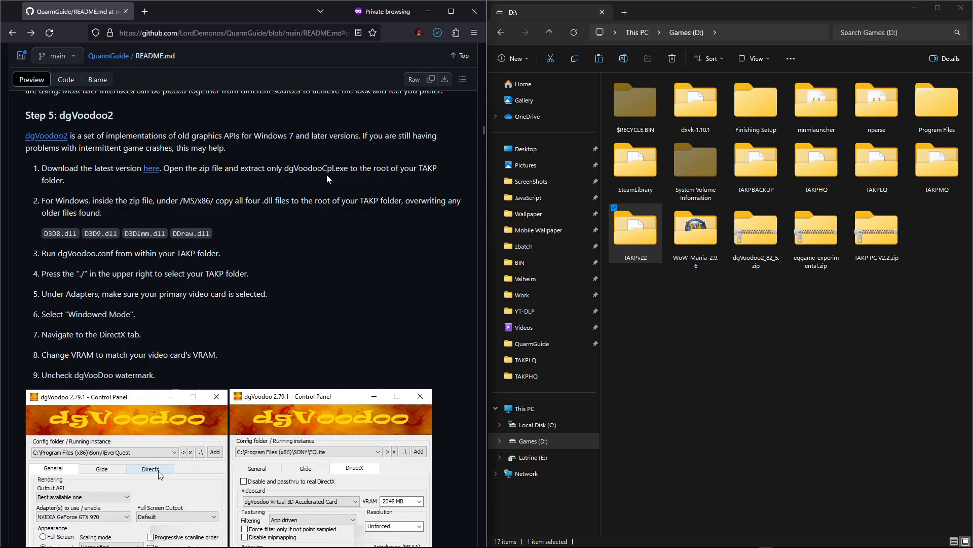
click(770, 235)
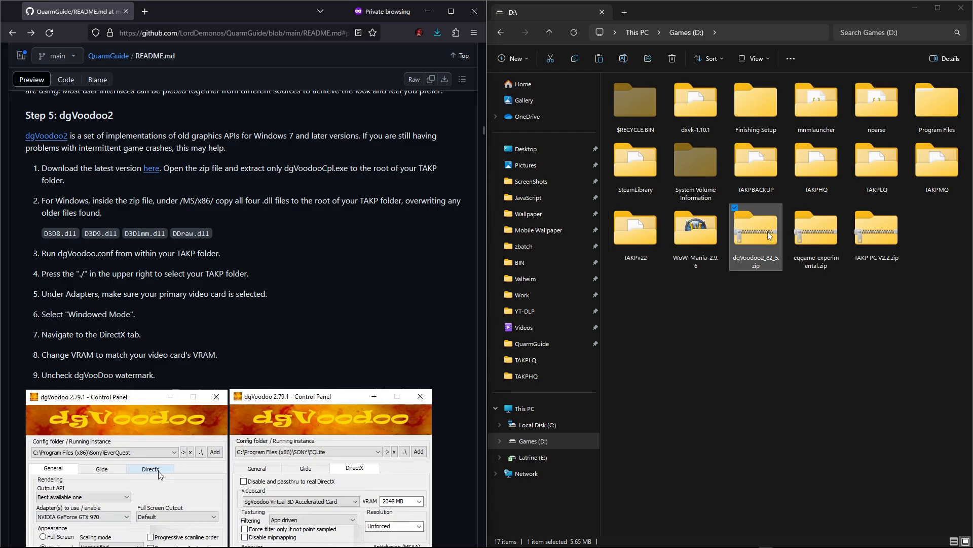
double_click(770, 235)
click(657, 176)
right_click(661, 179)
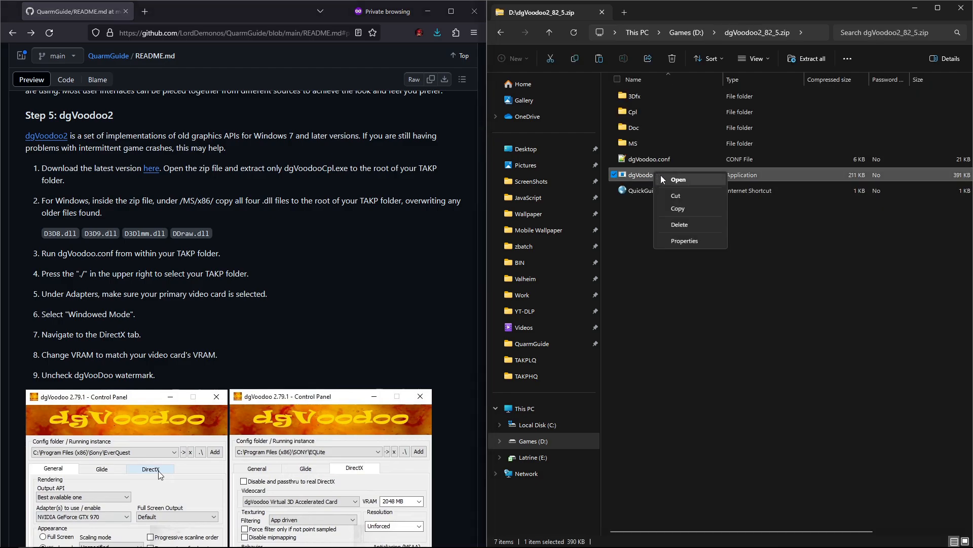
click(678, 209)
click(549, 32)
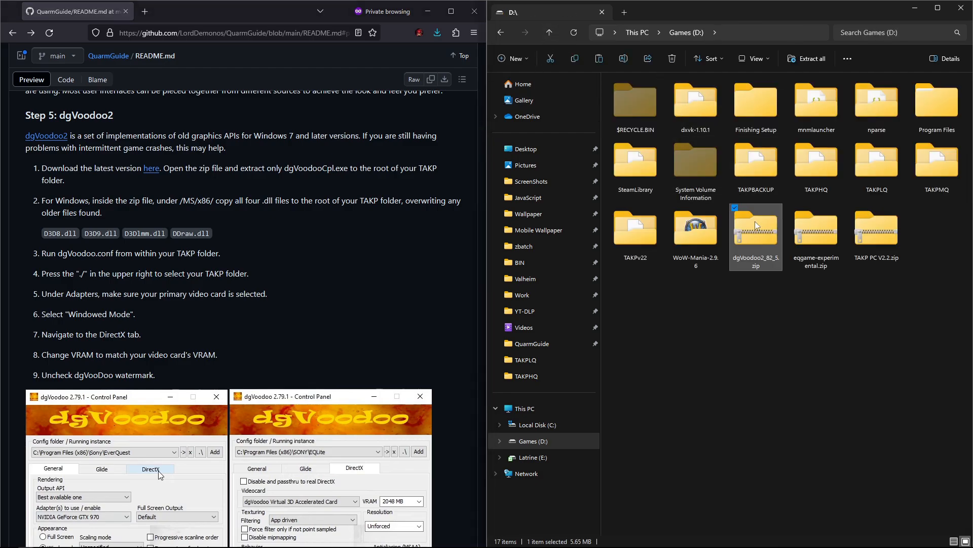
double_click(644, 230)
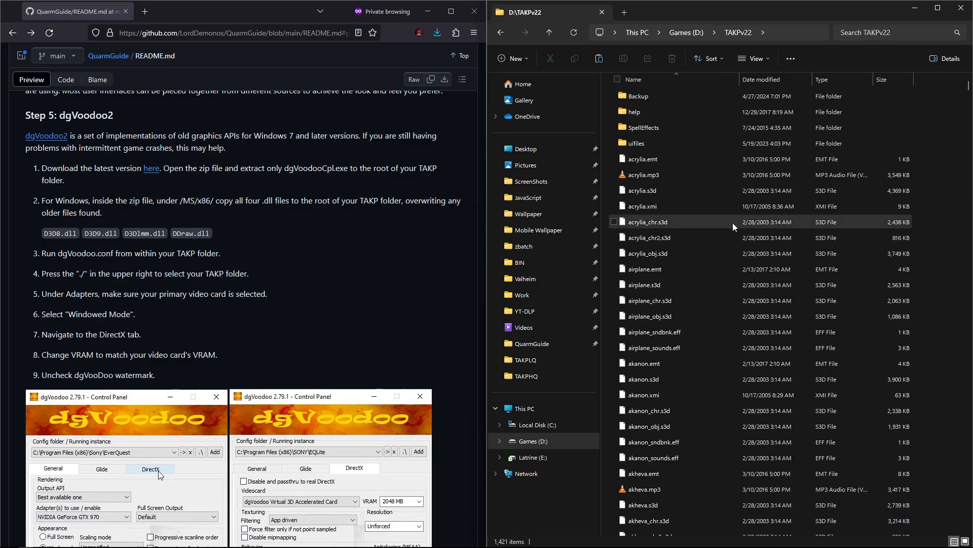
right_click(923, 211)
click(871, 288)
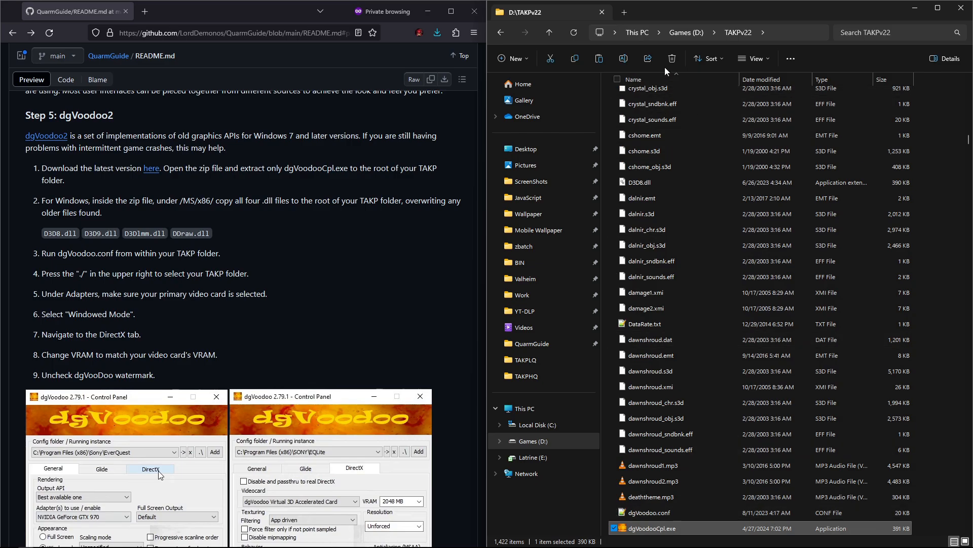
Step: Copy D3D8.dll, D3D9.dll, D3DImm.dll and DDraw.dll from the zip's MS\x86 folder into TAKPv22, replacing existing files
click(549, 33)
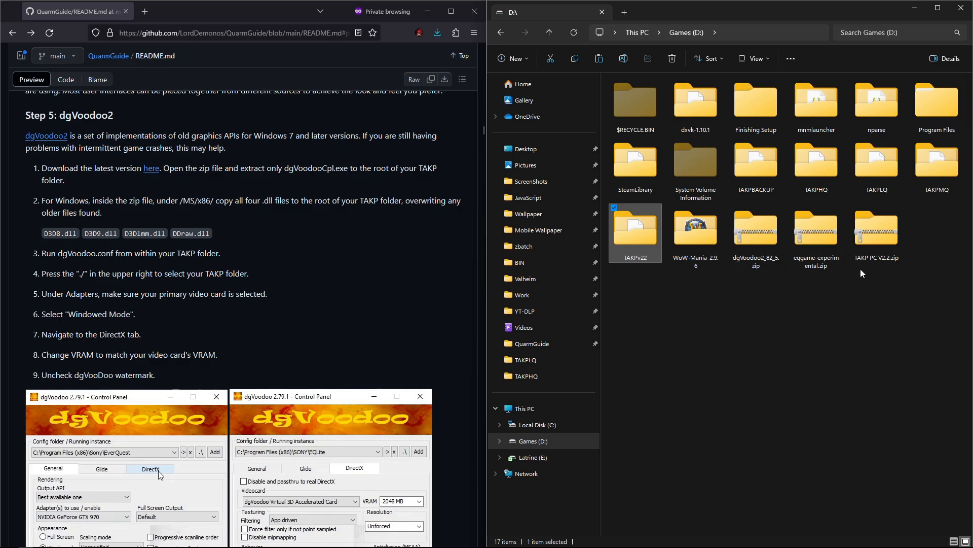
double_click(758, 236)
double_click(643, 144)
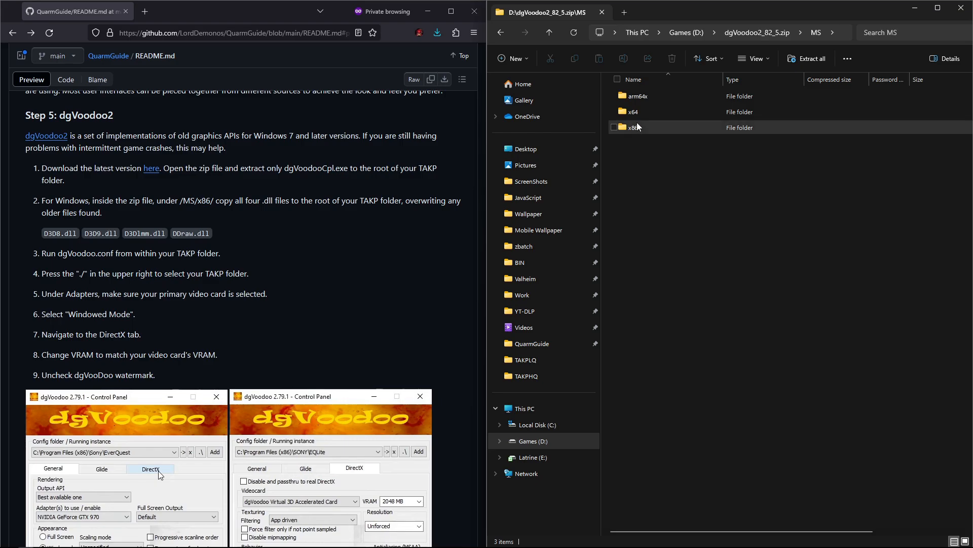
double_click(637, 127)
click(641, 144)
shift+click(643, 96)
right_click(643, 94)
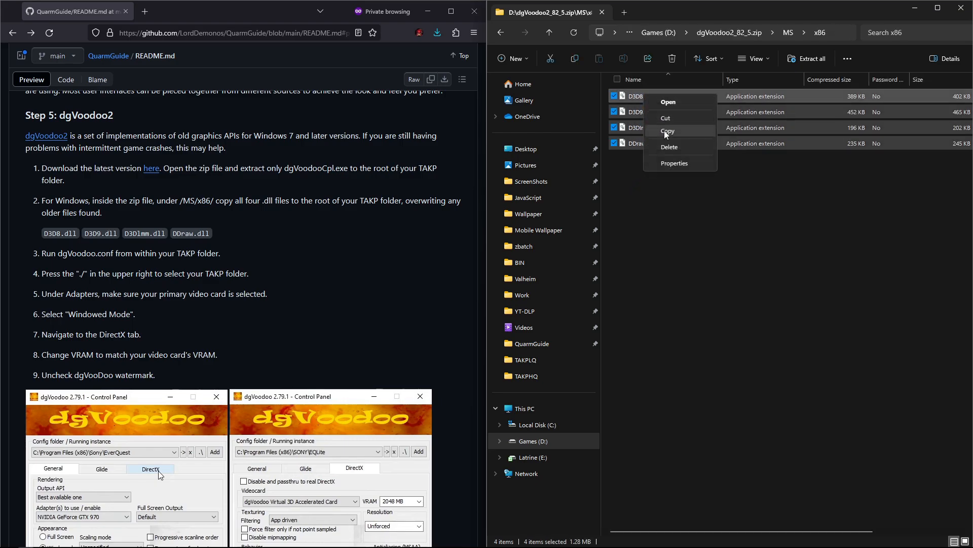
click(664, 130)
click(549, 31)
click(549, 32)
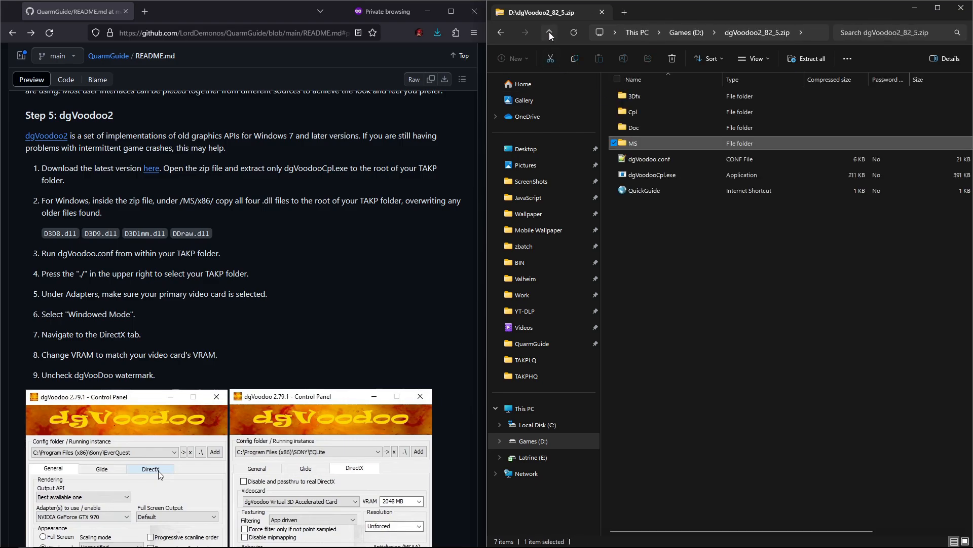
click(549, 32)
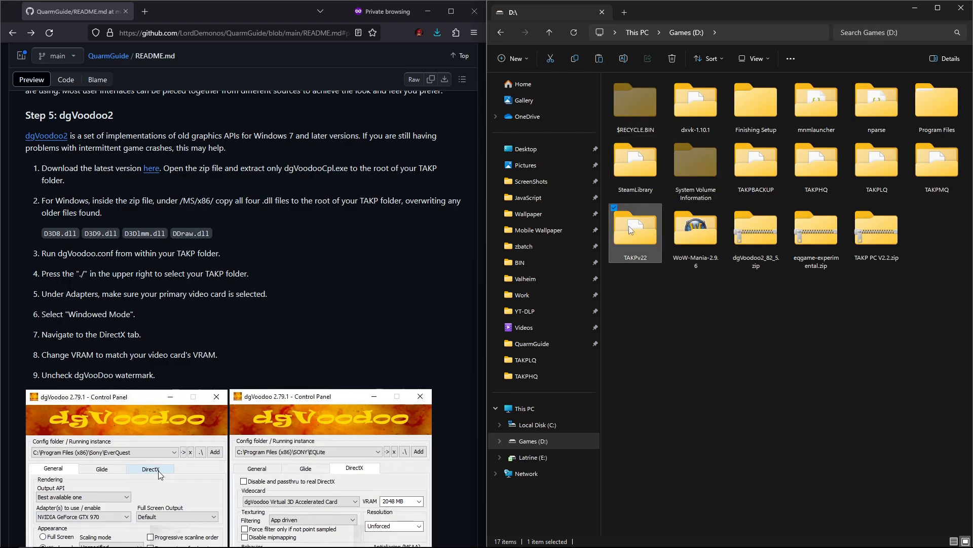
right_click(629, 227)
click(678, 481)
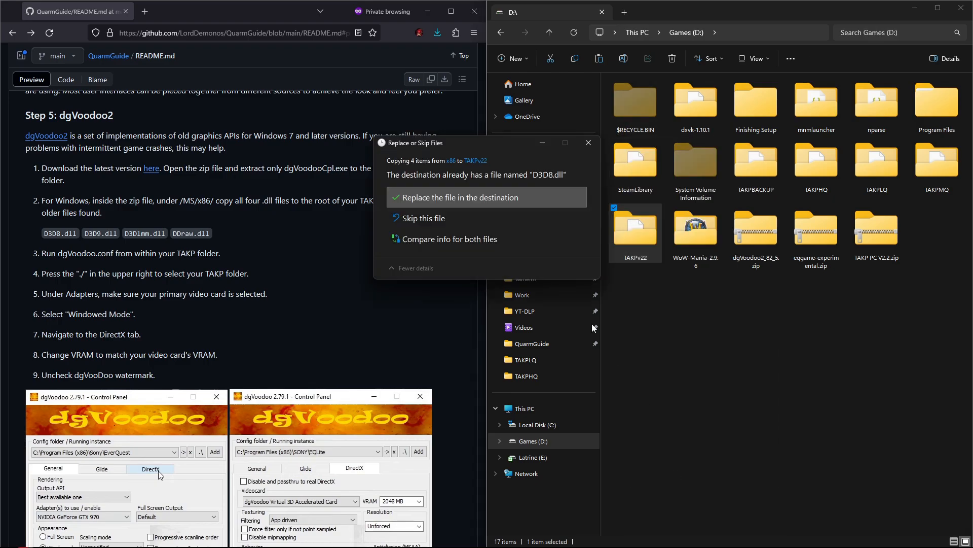
click(463, 199)
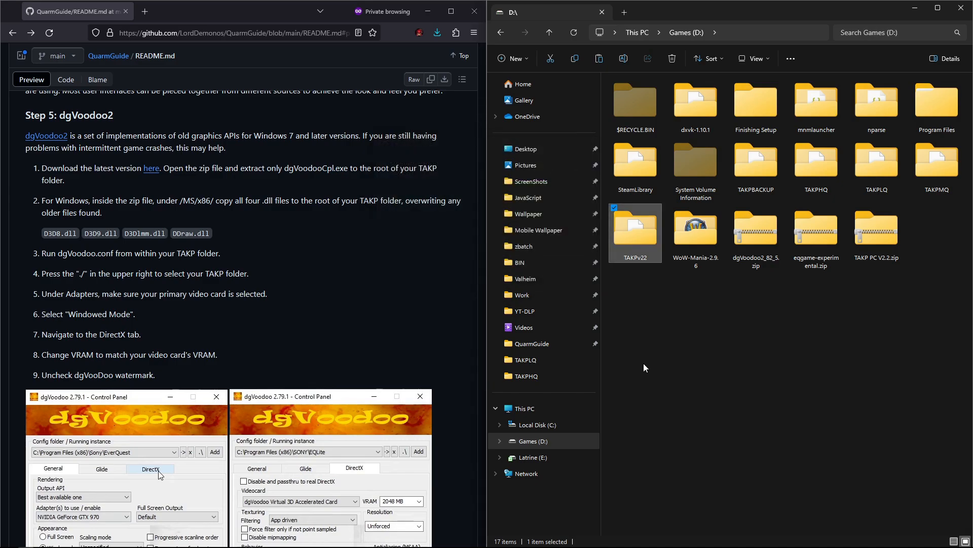
Step: Open the TAKPv22 folder and launch dgVoodooCpl.exe, allowing it to run past the SmartScreen warning
double_click(643, 240)
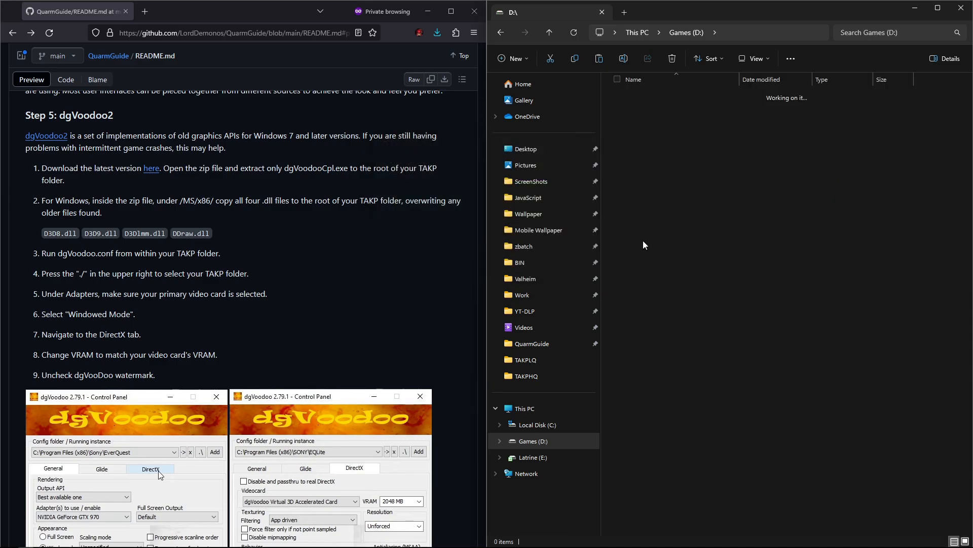
click(763, 81)
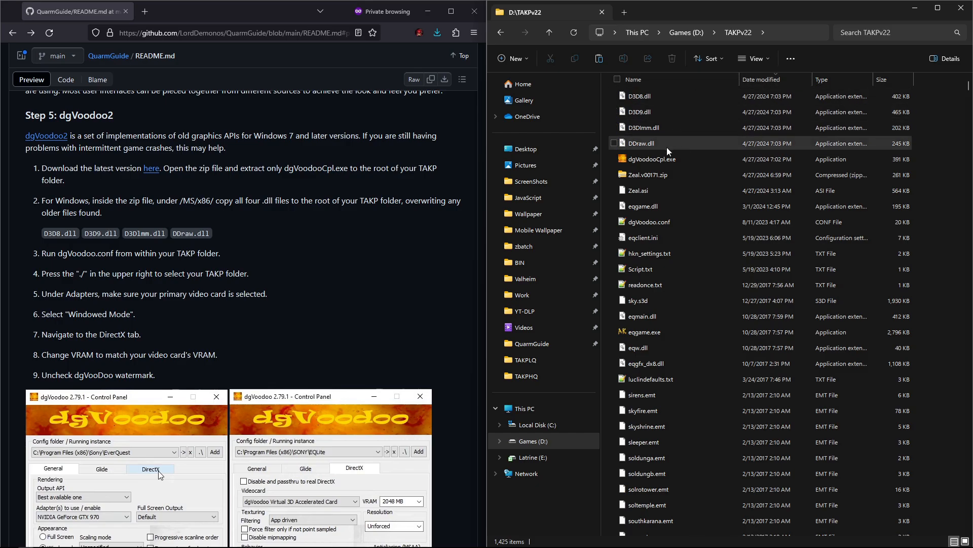
double_click(652, 160)
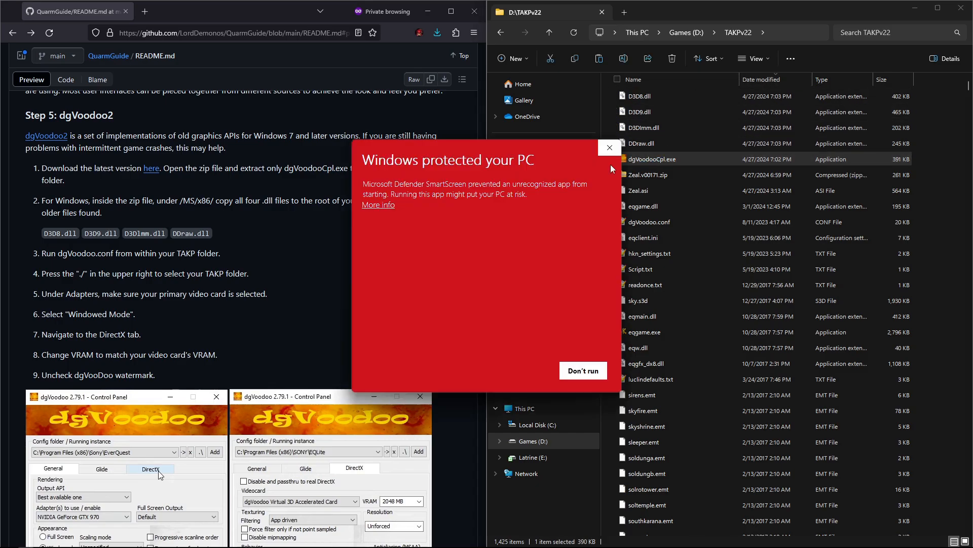
click(379, 206)
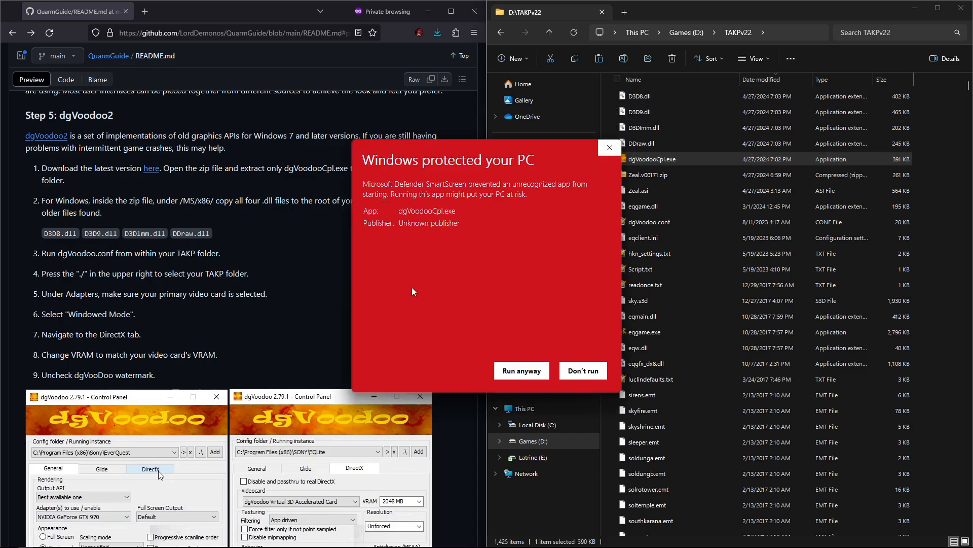
click(521, 371)
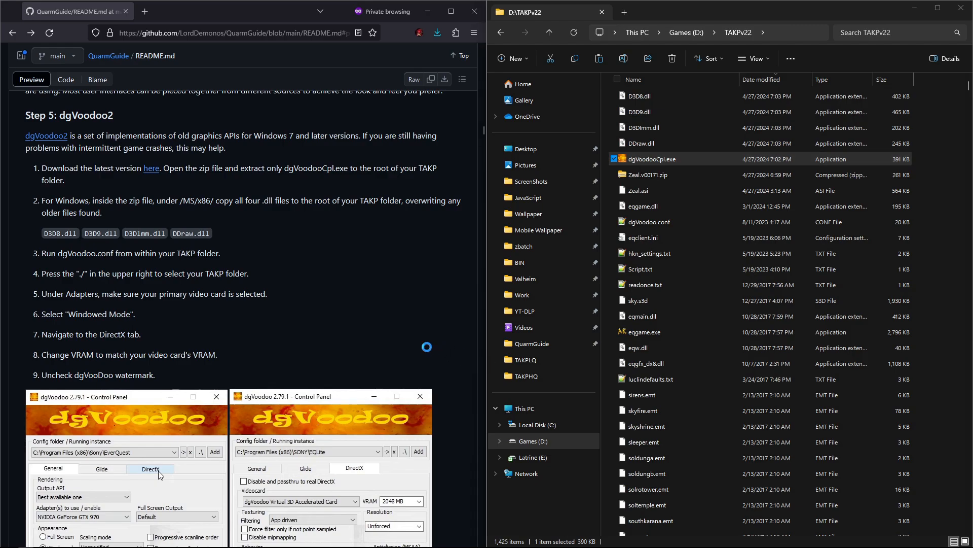
drag(472, 157, 595, 147)
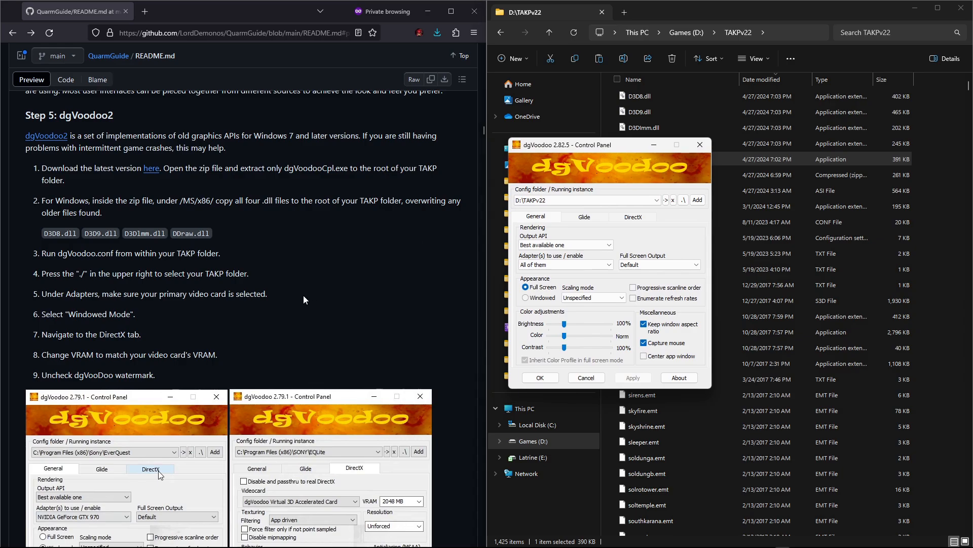
Step: Set dgVoodoo's config folder to the TAKP folder and select the AMD Radeon RX 7900 XTX adapter
scroll(304, 296, down, 1)
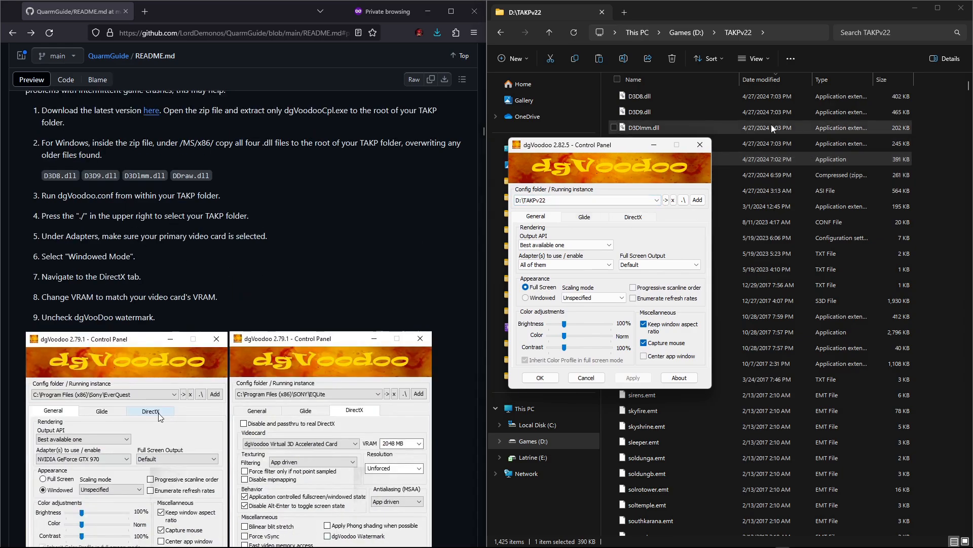
click(684, 202)
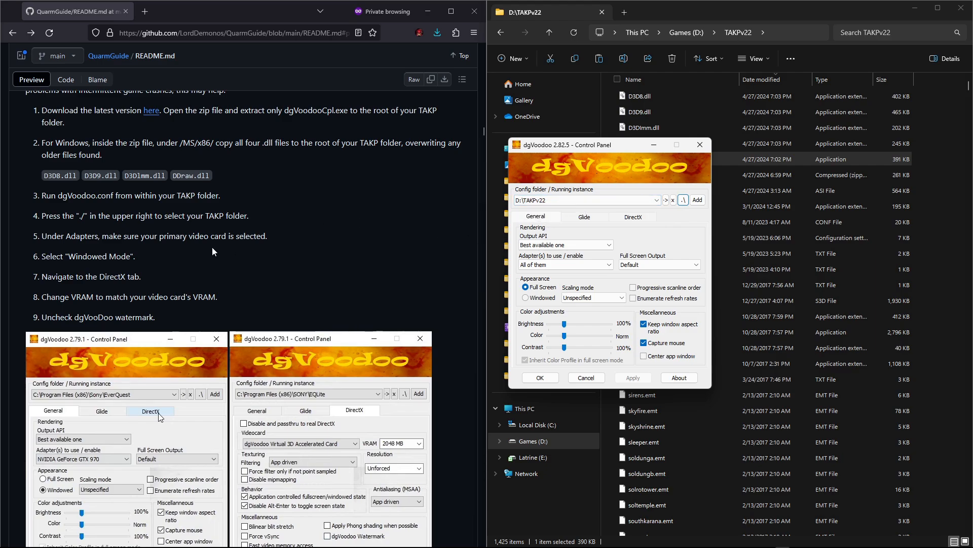
click(601, 265)
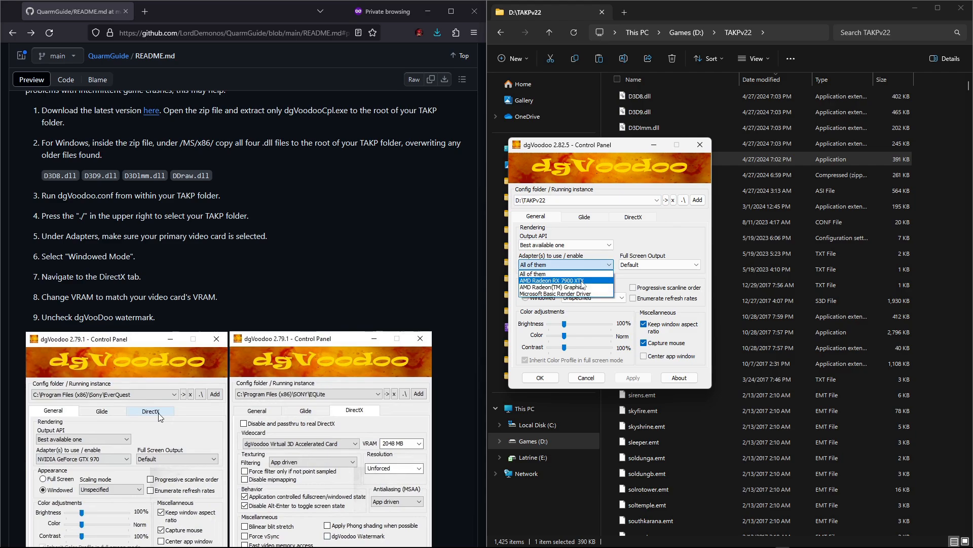
click(581, 281)
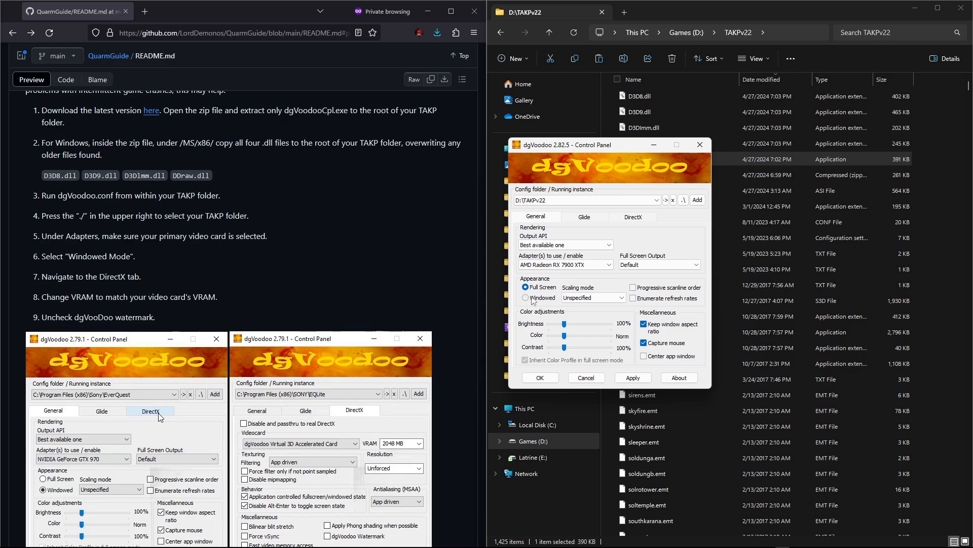
Step: Switch dgVoodoo to Windowed mode, set the DirectX VRAM to 4096 MB, and apply the settings
click(526, 297)
click(635, 217)
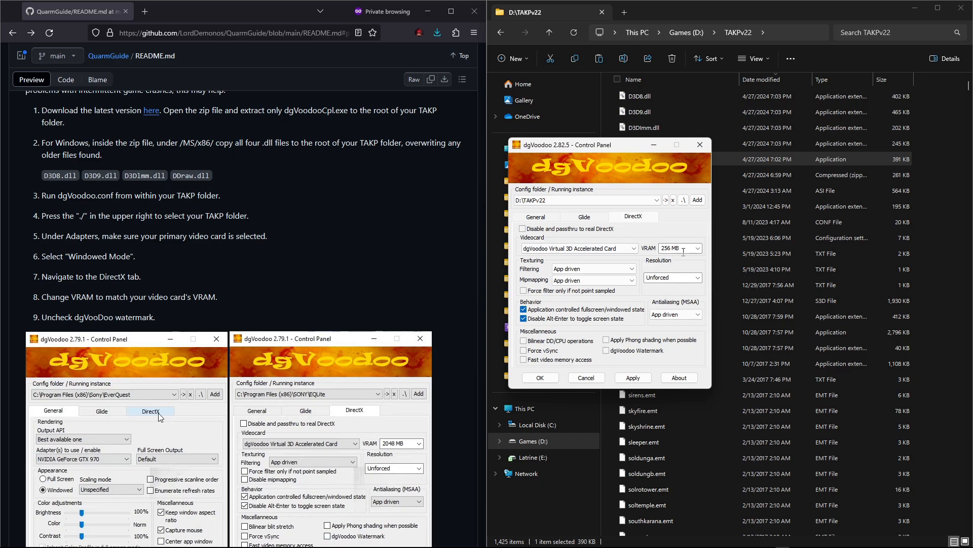
click(699, 249)
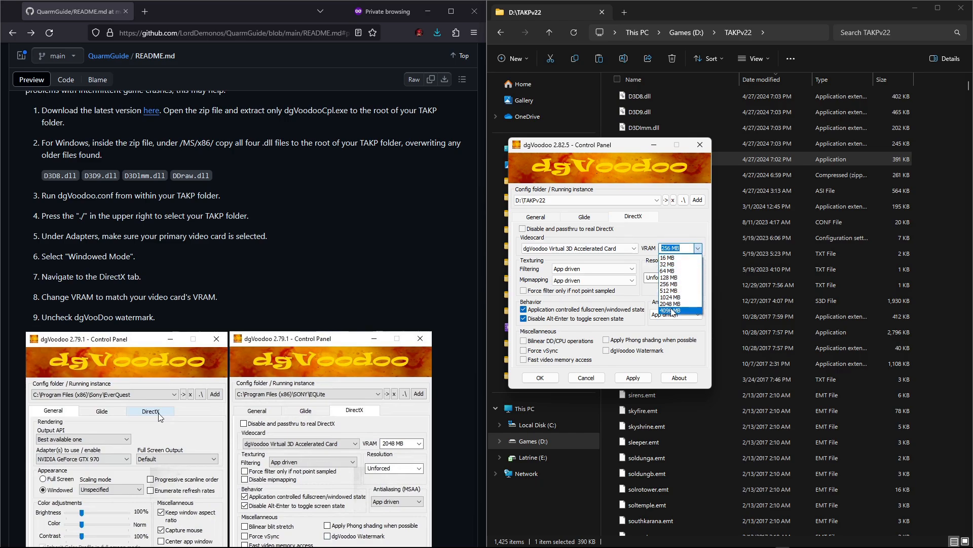
click(672, 311)
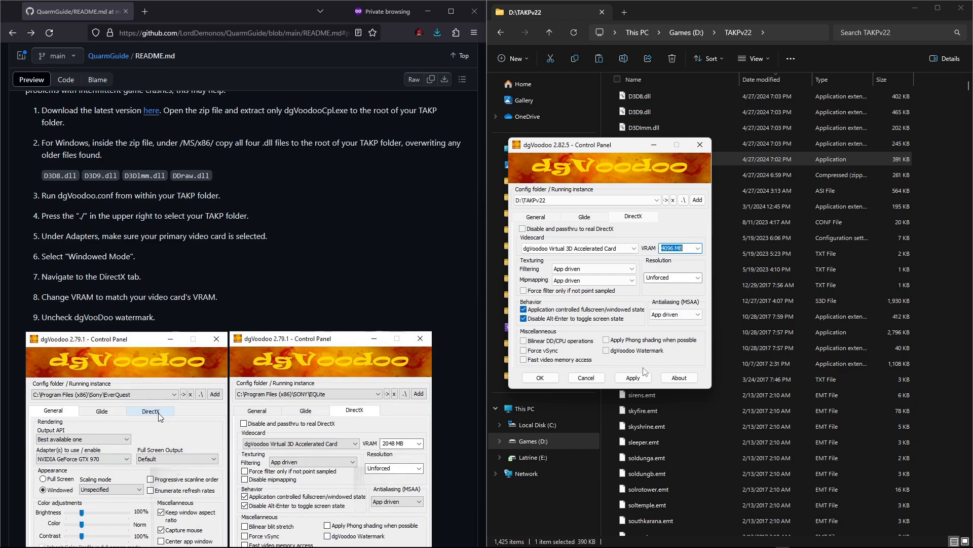
click(633, 377)
click(540, 378)
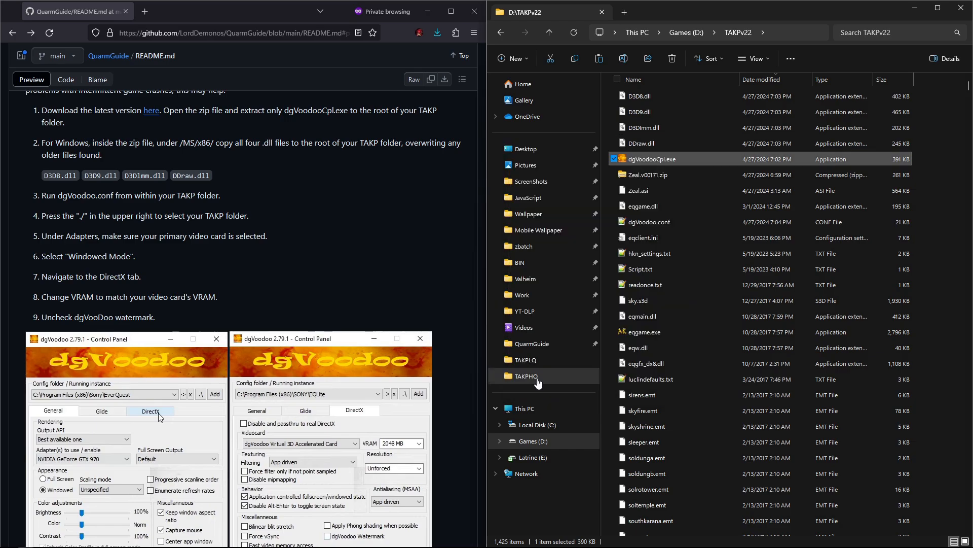
Step: Create a new folder inside the TAKPv22 Backup folder
scroll(391, 333, down, 10)
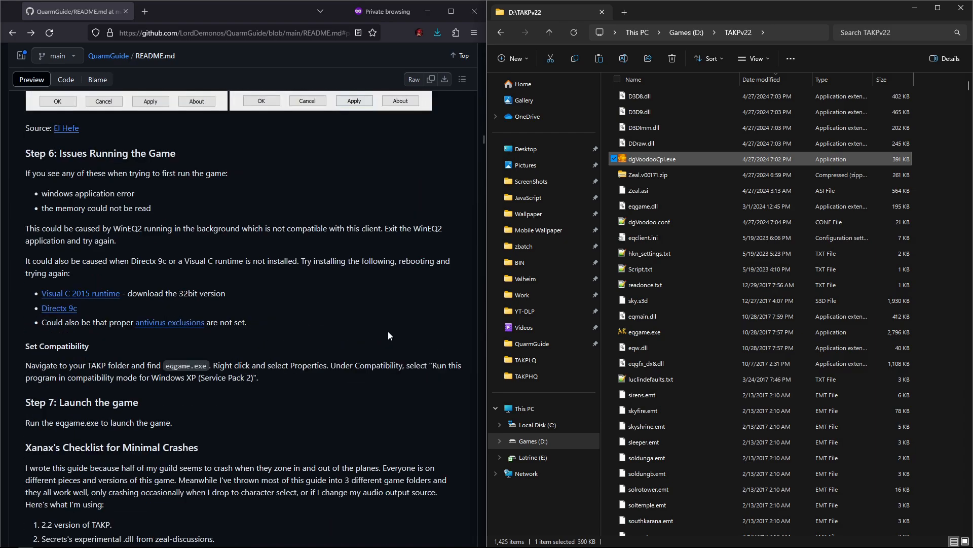
click(548, 33)
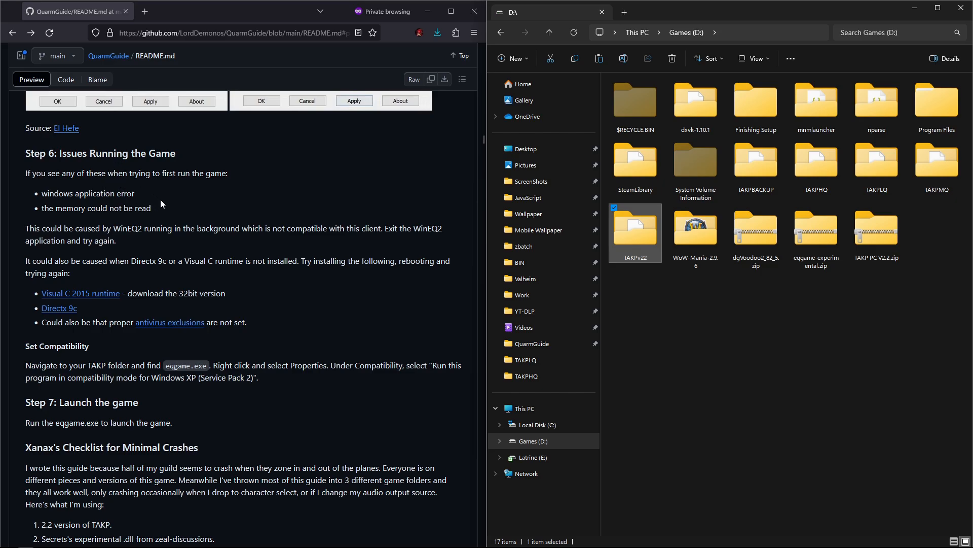
scroll(160, 202, down, 2)
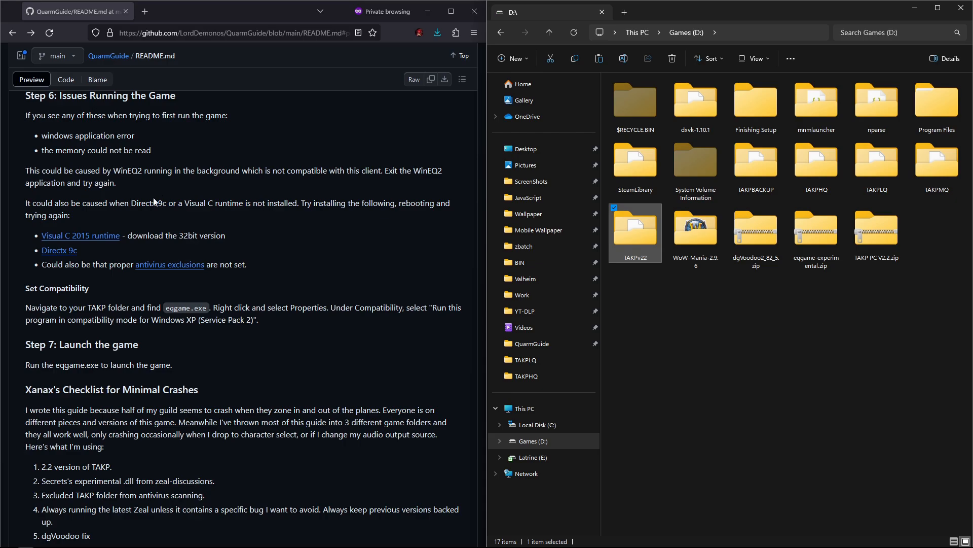
double_click(658, 242)
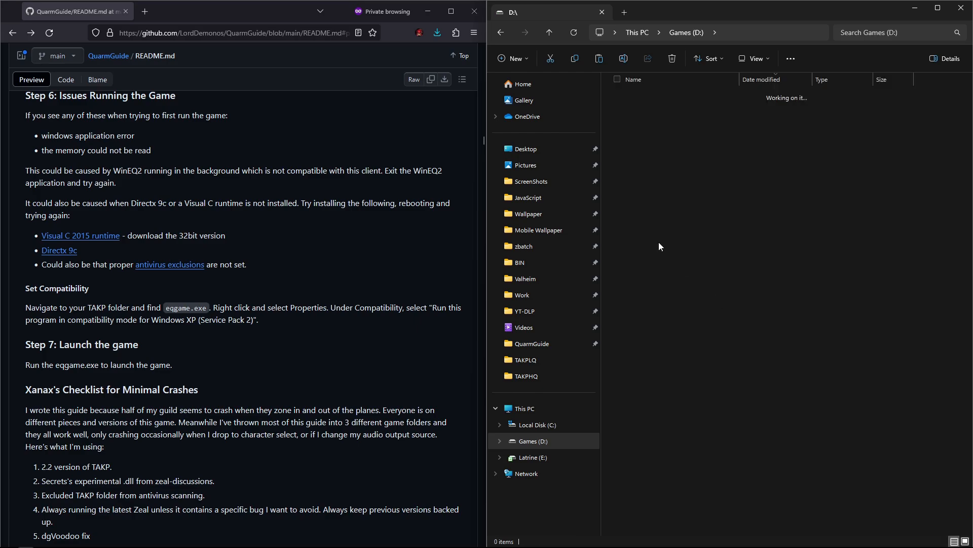
click(665, 75)
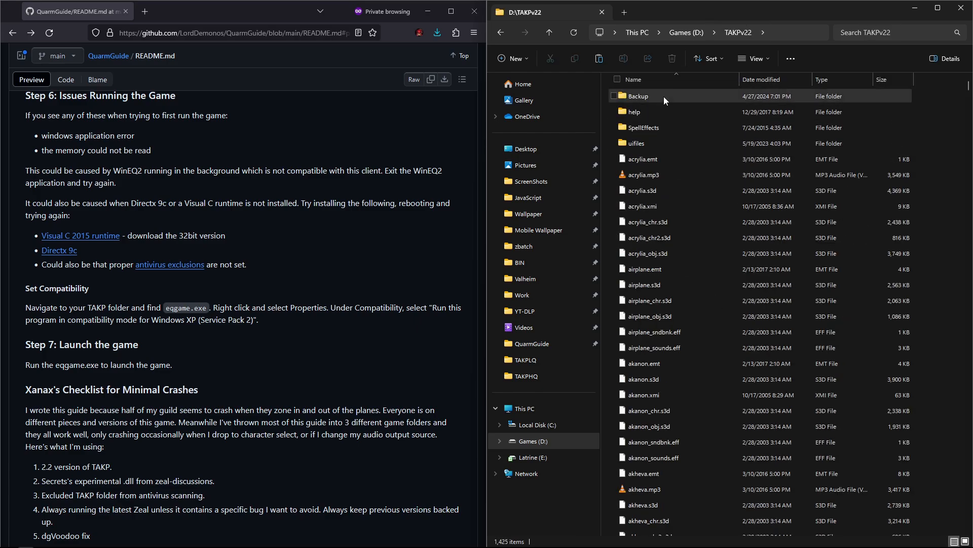
double_click(664, 96)
right_click(641, 171)
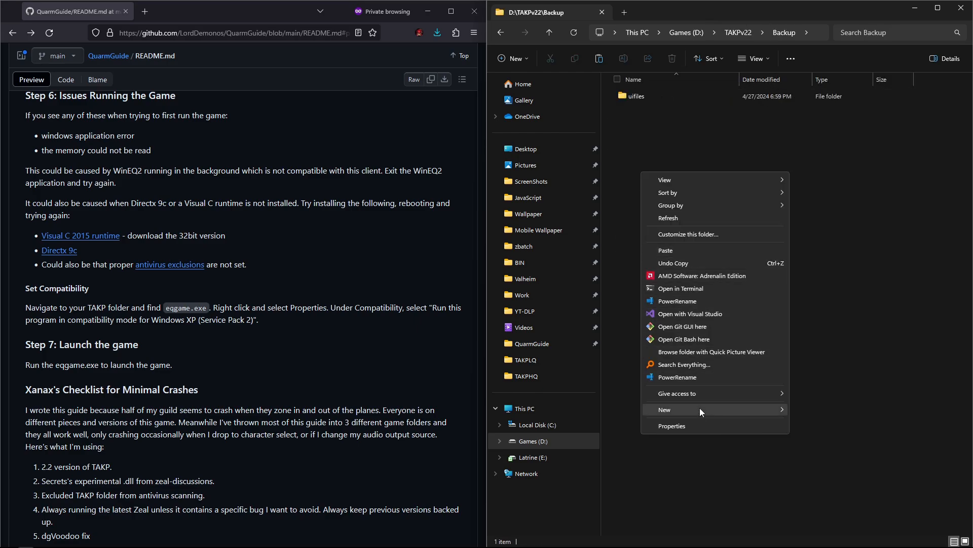
mouse_move(699, 410)
click(844, 278)
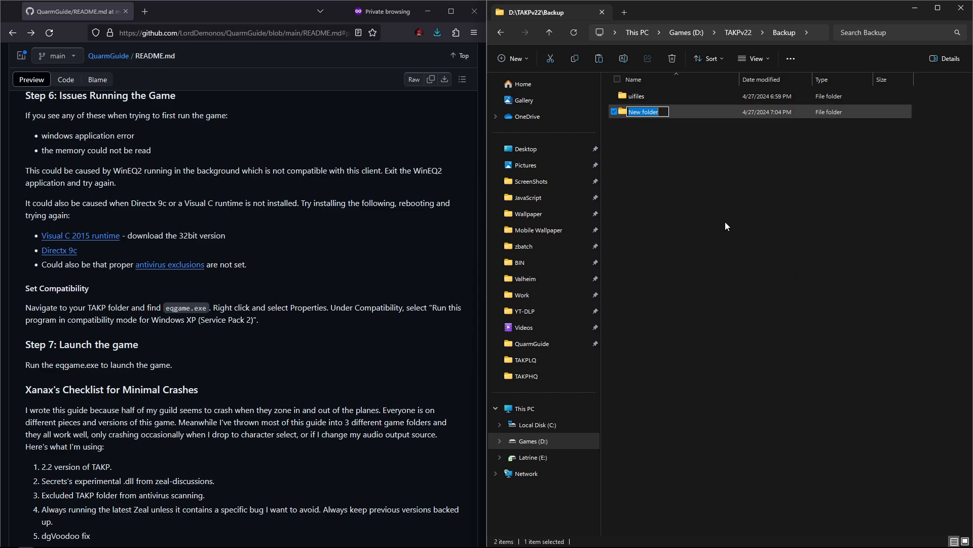
click(650, 164)
double_click(635, 102)
key(alt+Left)
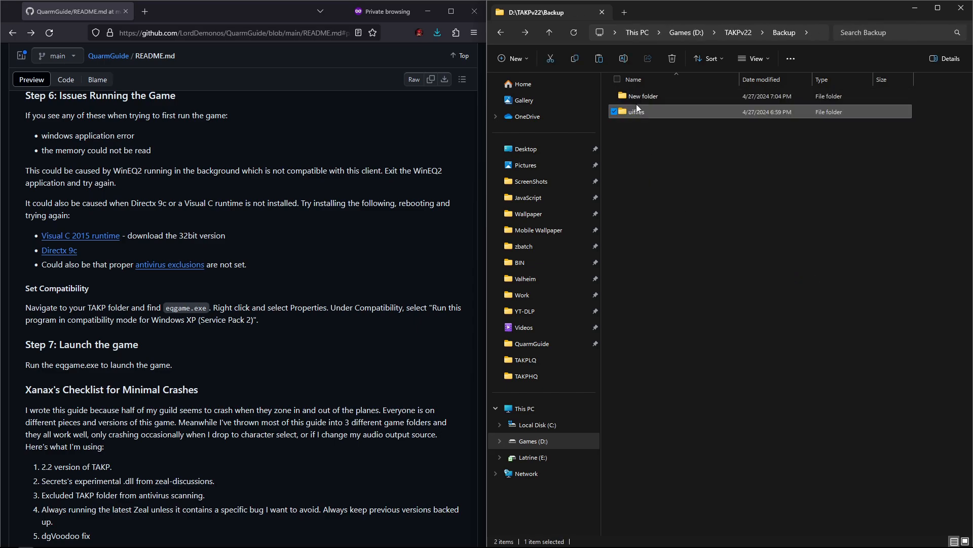
Step: Move the uifiles folder from Backup into the TAKPv22 root folder
right_click(631, 99)
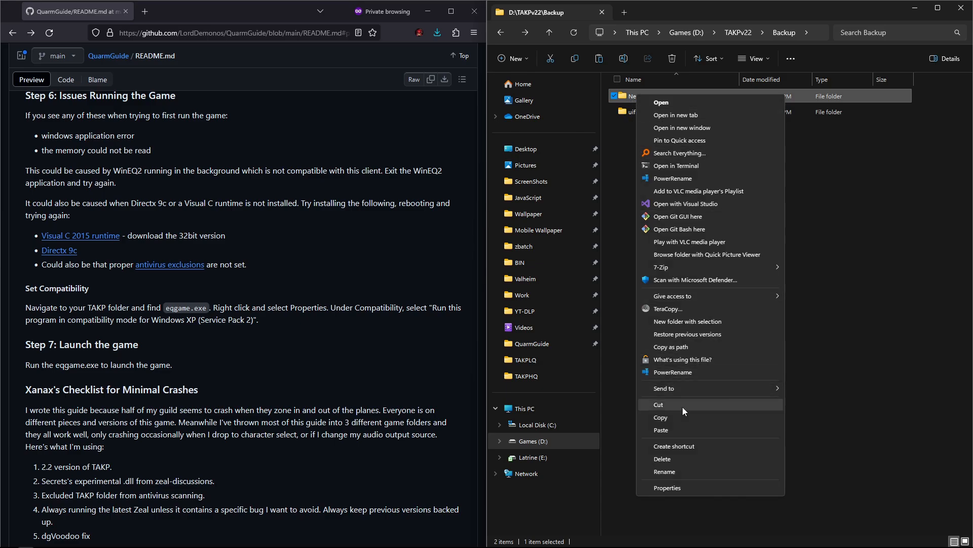
click(802, 242)
right_click(650, 112)
click(642, 108)
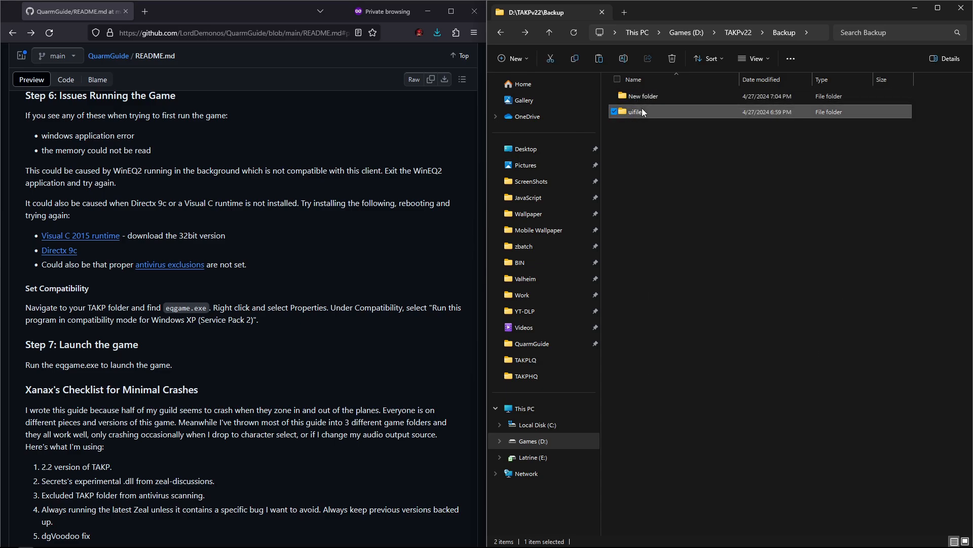
right_click(637, 112)
click(671, 420)
click(549, 33)
right_click(917, 283)
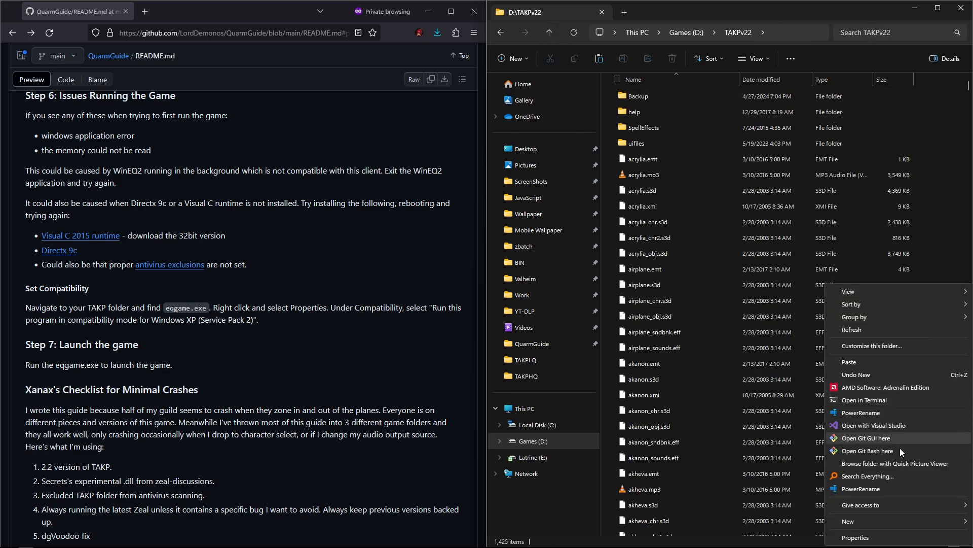
click(859, 364)
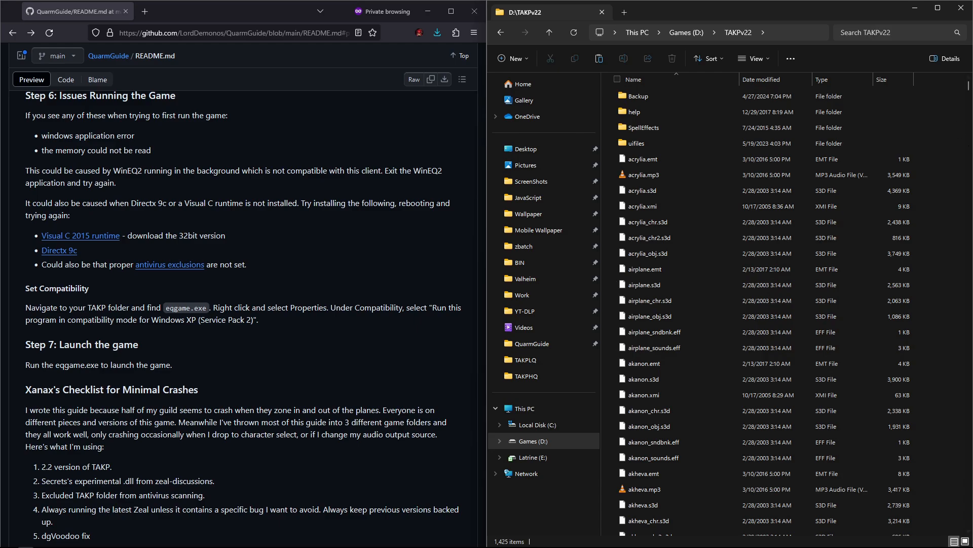
Step: Move Zeal.v00171.zip from the TAKPv22 root into the Backup folder
drag(970, 84, 948, 543)
right_click(659, 526)
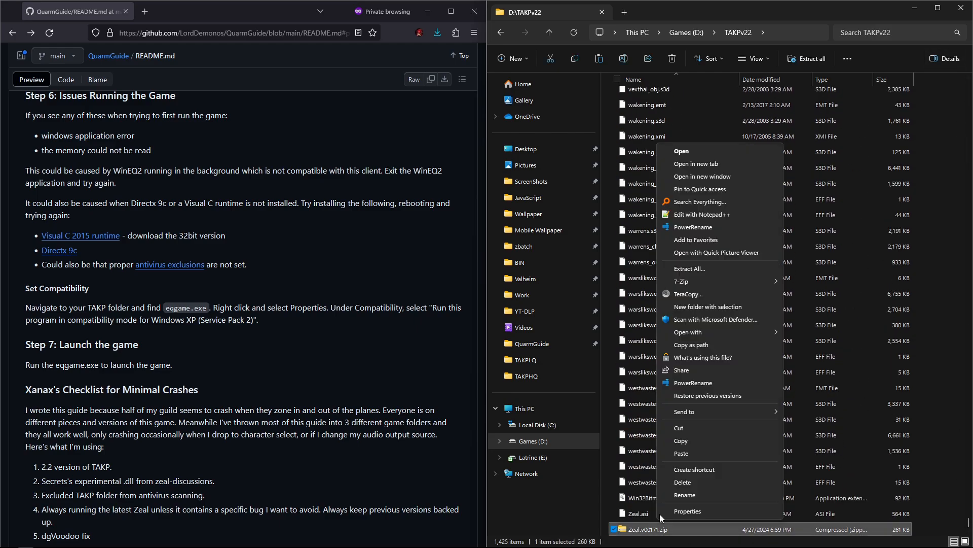
click(689, 430)
drag(968, 525, 855, 60)
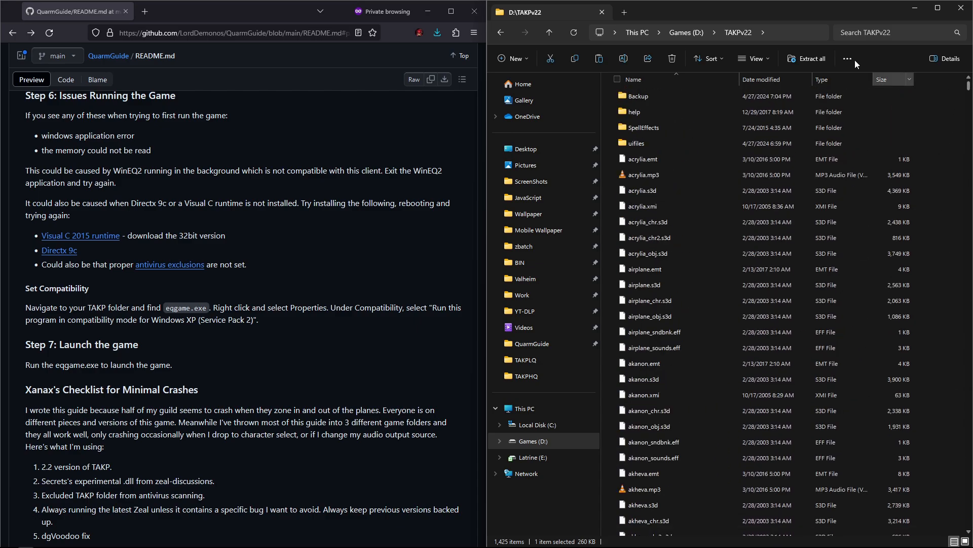
double_click(621, 137)
key(BackSpace)
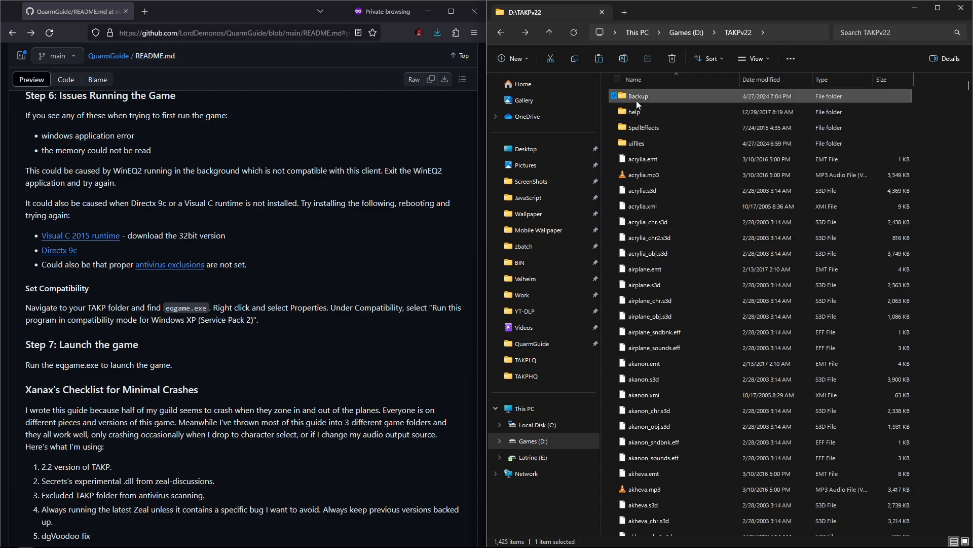
double_click(621, 101)
right_click(642, 134)
click(651, 211)
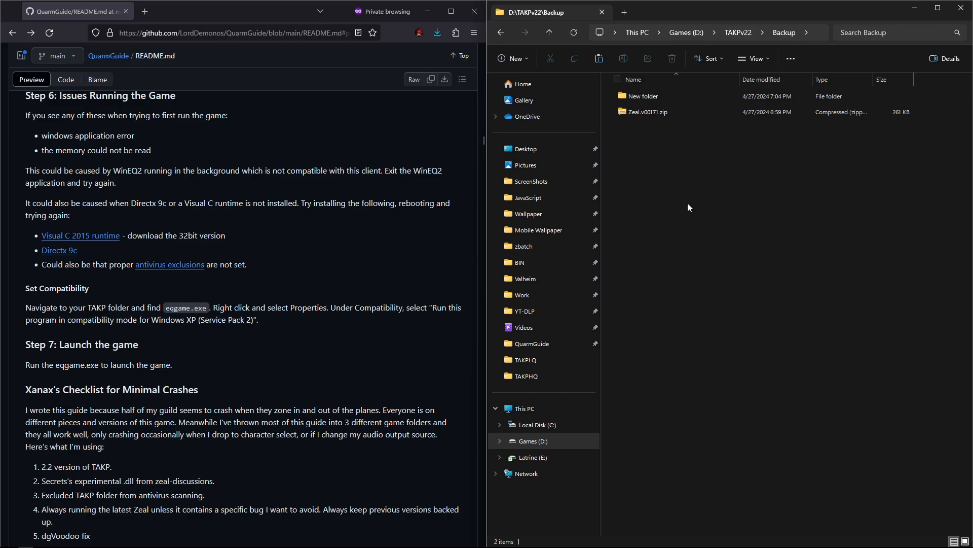
Step: Follow the guide's Visual C 2015 runtime link and download vc_redist.x86.exe
middle_click(98, 242)
click(210, 12)
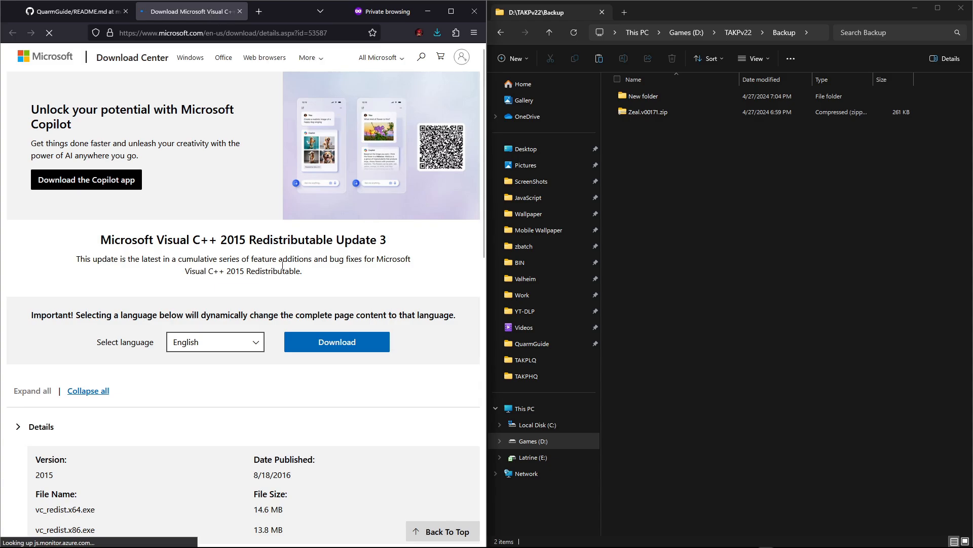
click(315, 385)
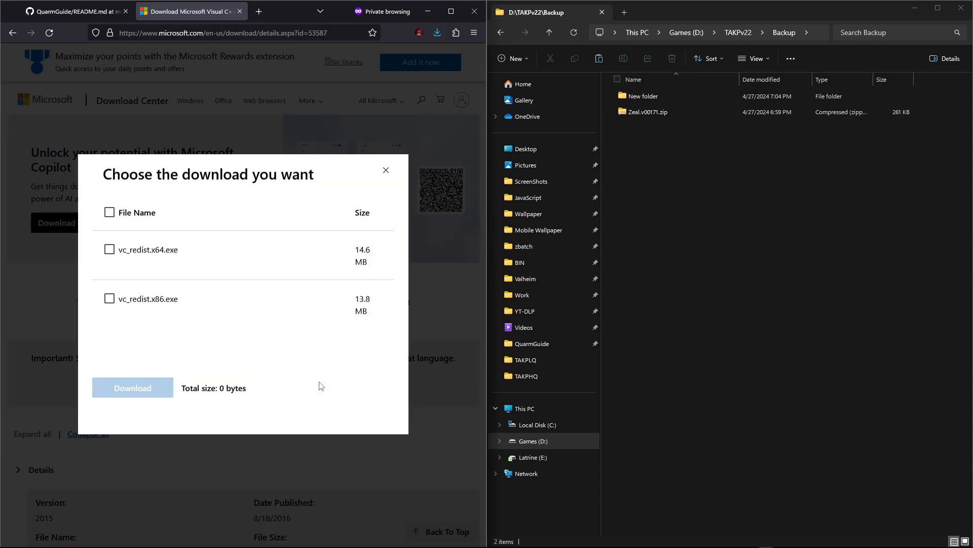
click(84, 15)
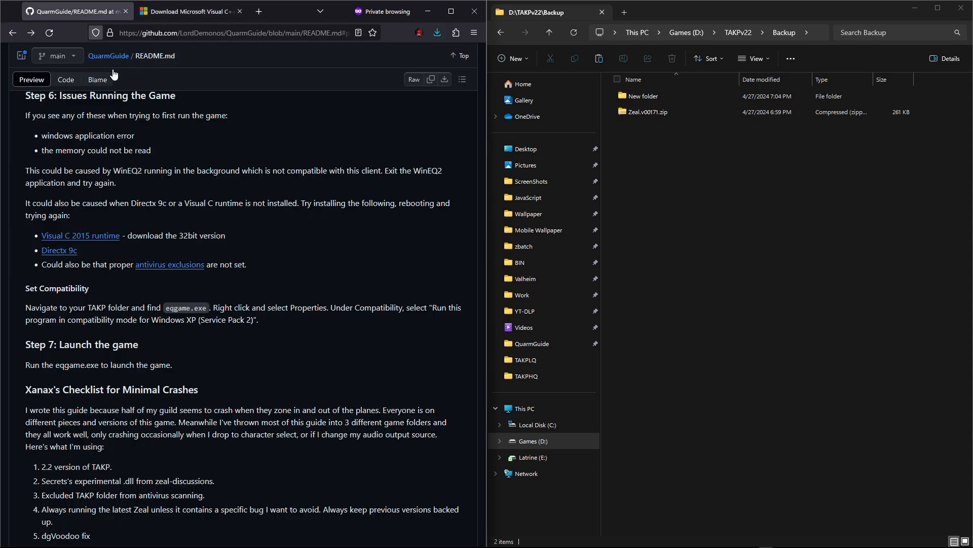
click(165, 13)
click(110, 301)
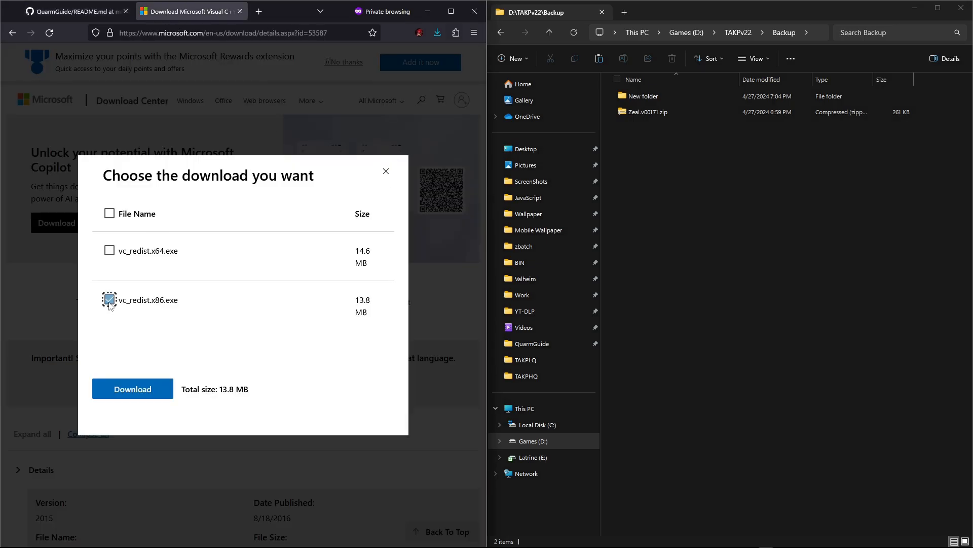
click(133, 388)
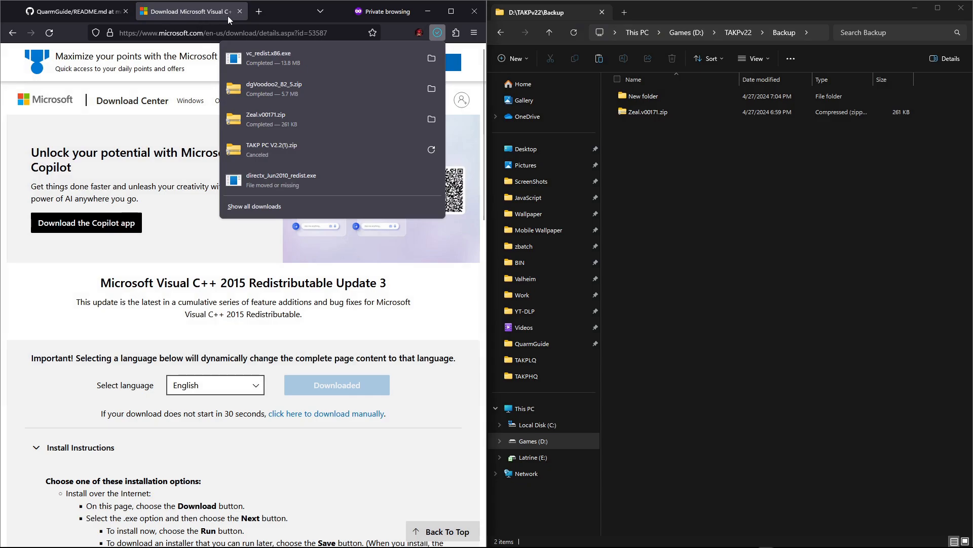
click(240, 12)
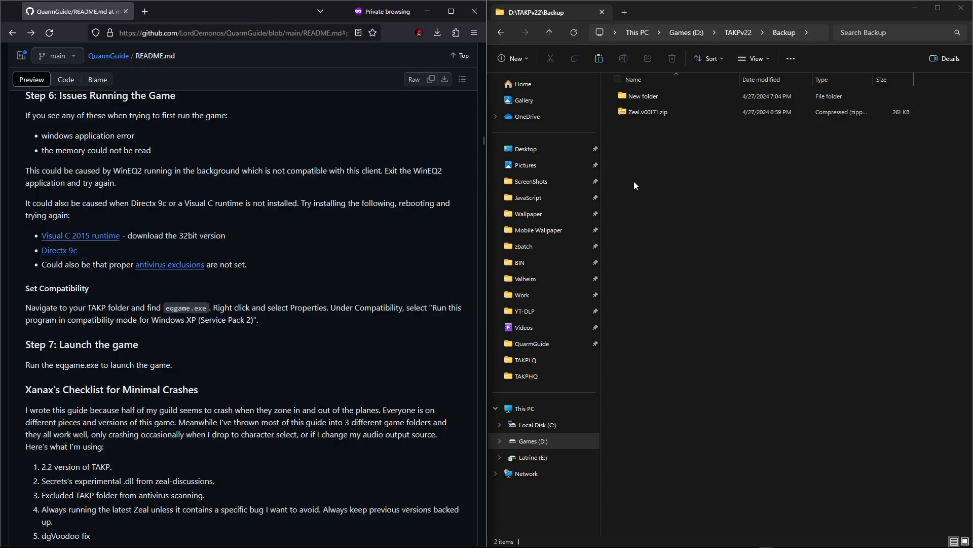
Step: Try to install the Visual C++ 2015 Redistributable by running vc_redist.x86.exe on drive D and accepting its license terms
click(549, 34)
click(550, 34)
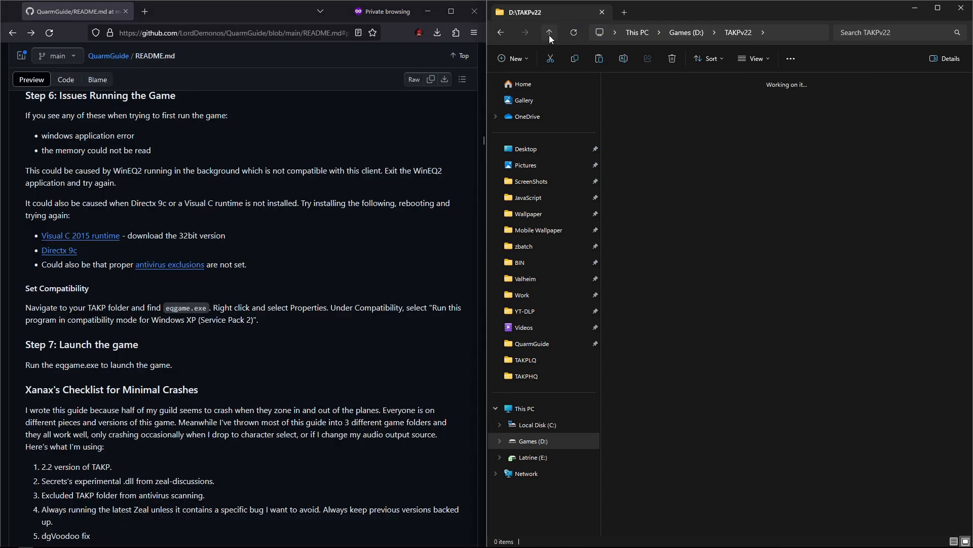
double_click(933, 233)
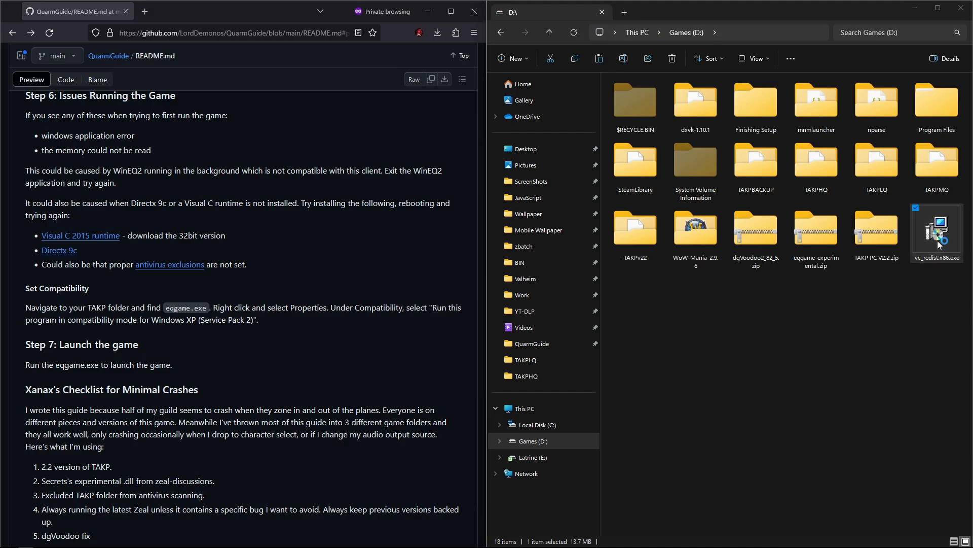
click(436, 320)
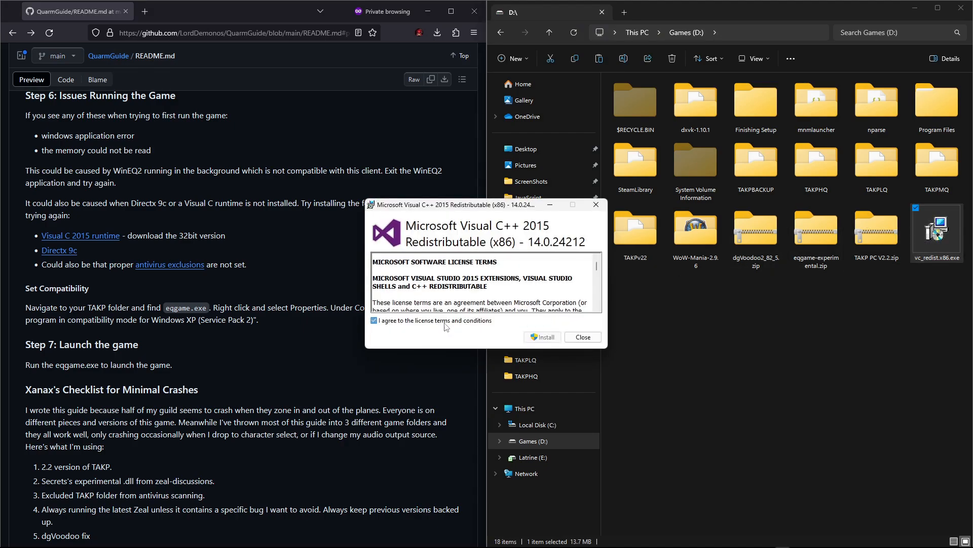
click(543, 336)
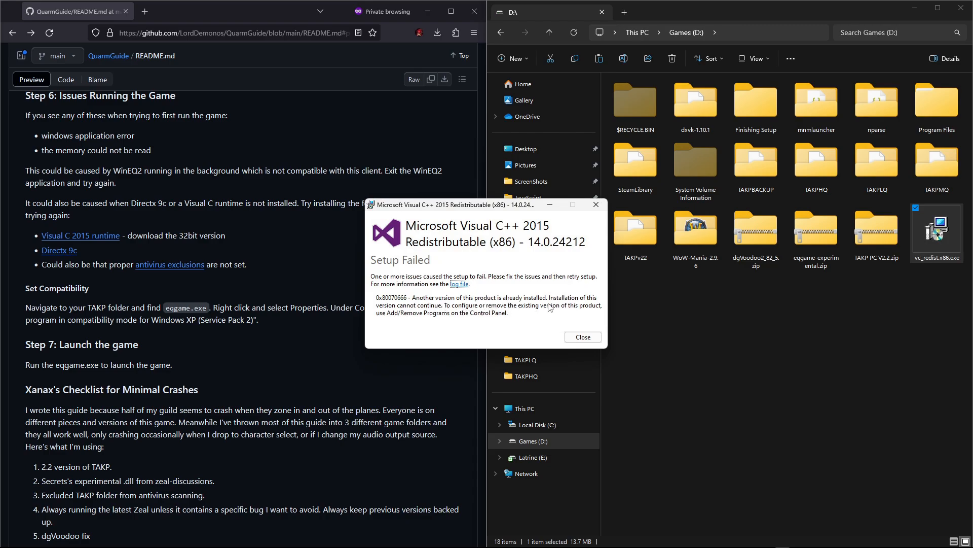
click(582, 337)
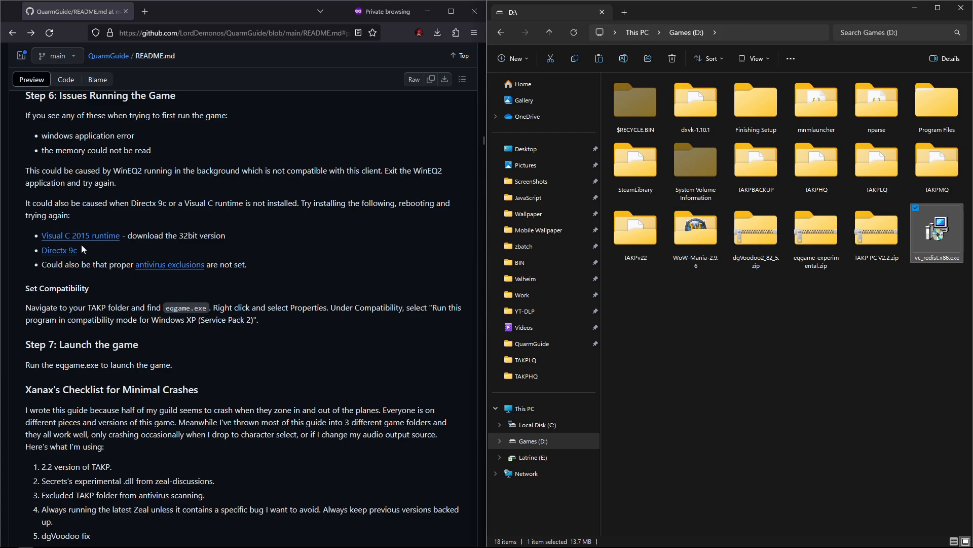
Step: Open the guide's Directx 9c link in a new tab and download the DirectX End-User Runtime
middle_click(60, 251)
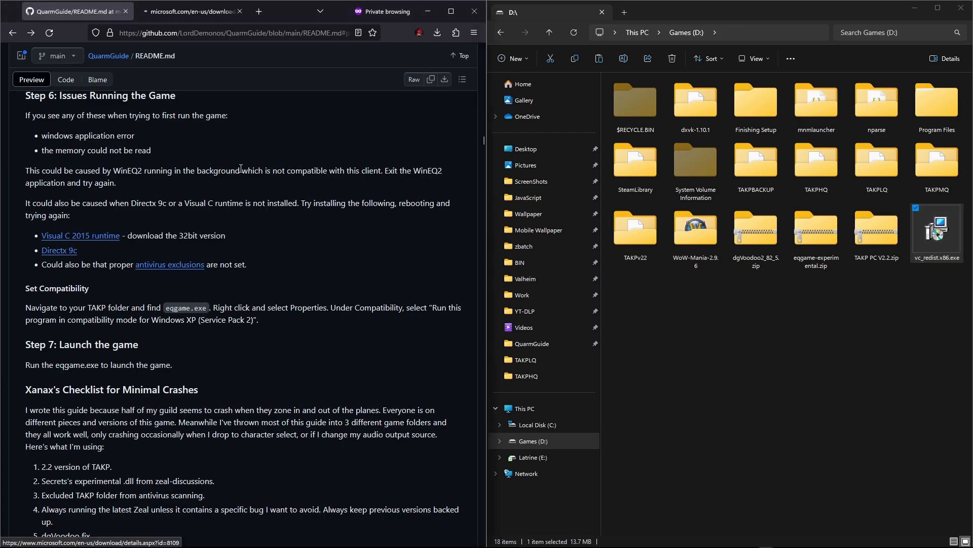
click(175, 12)
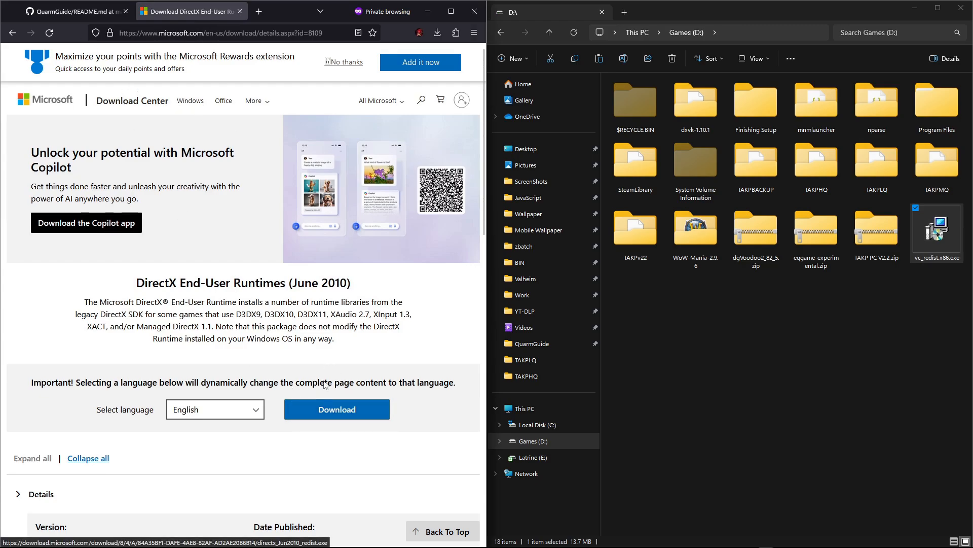
click(303, 412)
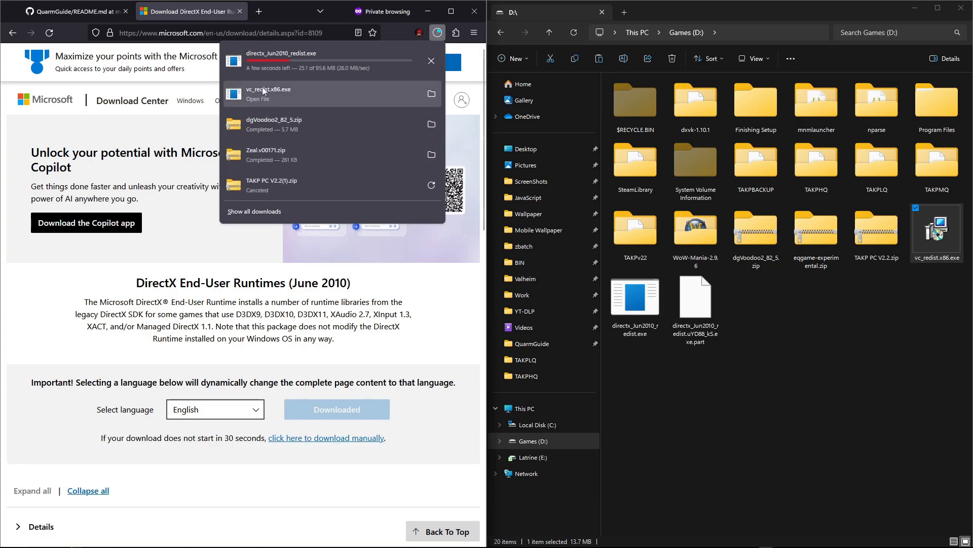
Step: Run directx_Jun2010_redist.exe from drive D and accept its license agreement
click(105, 18)
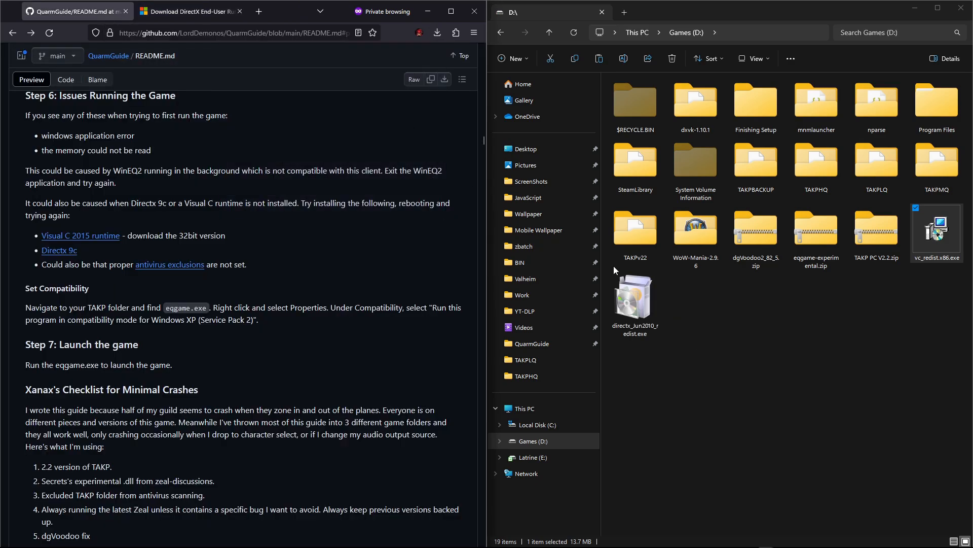
click(748, 295)
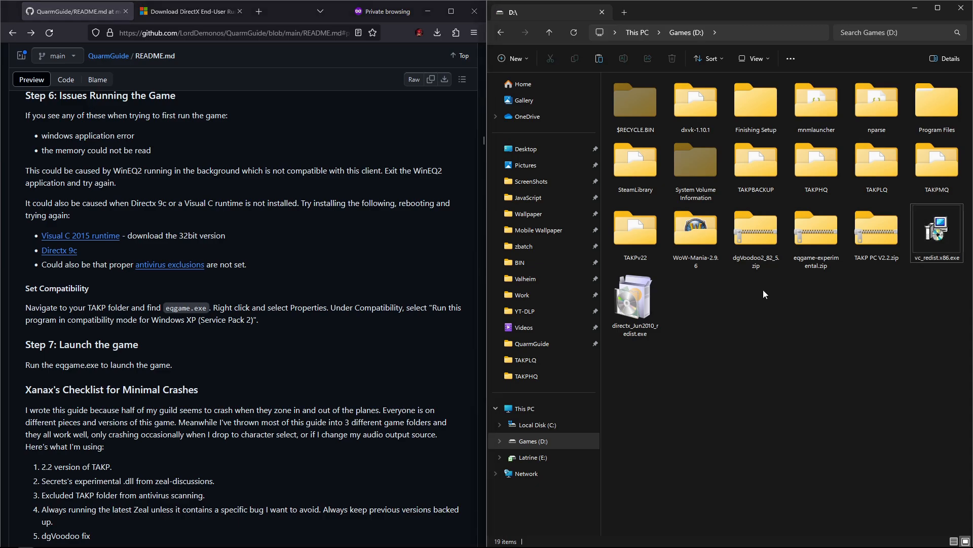
click(627, 299)
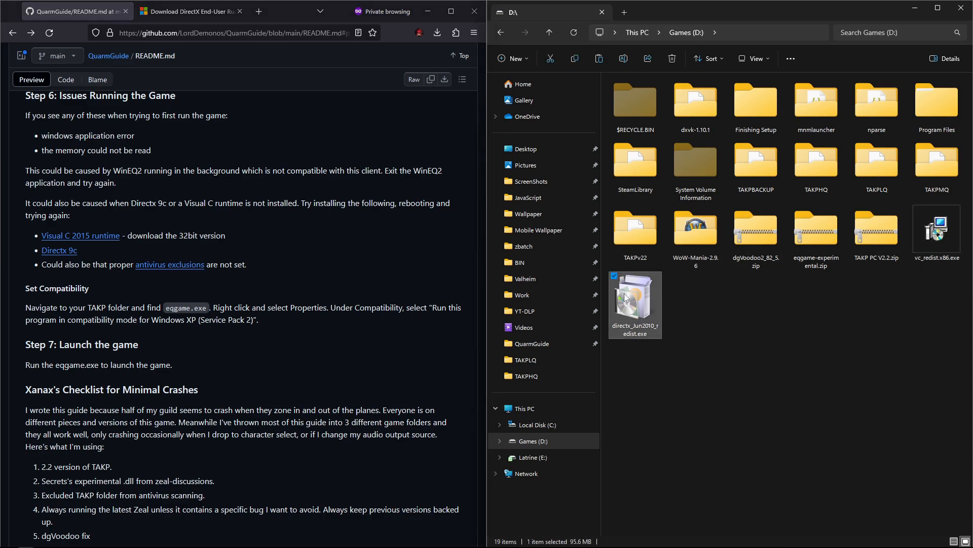
double_click(626, 298)
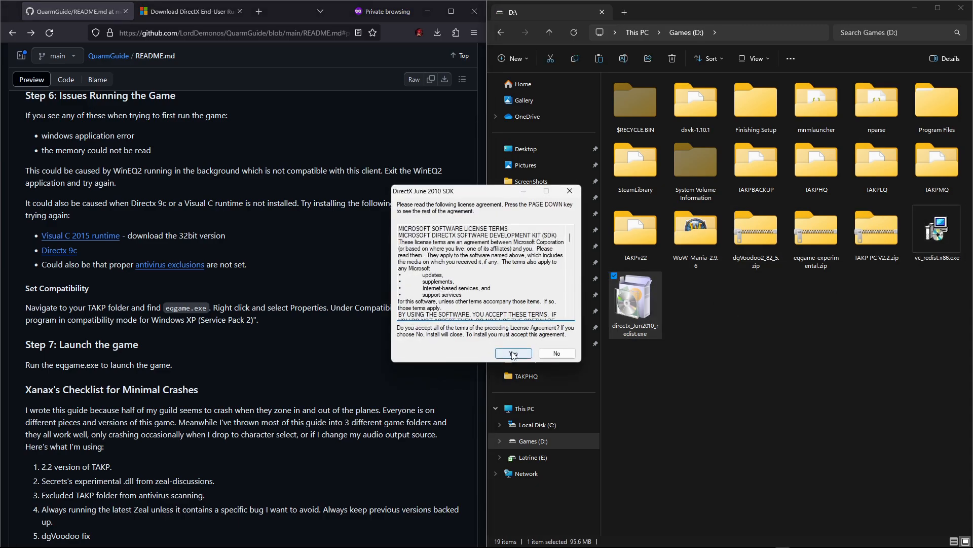
click(512, 354)
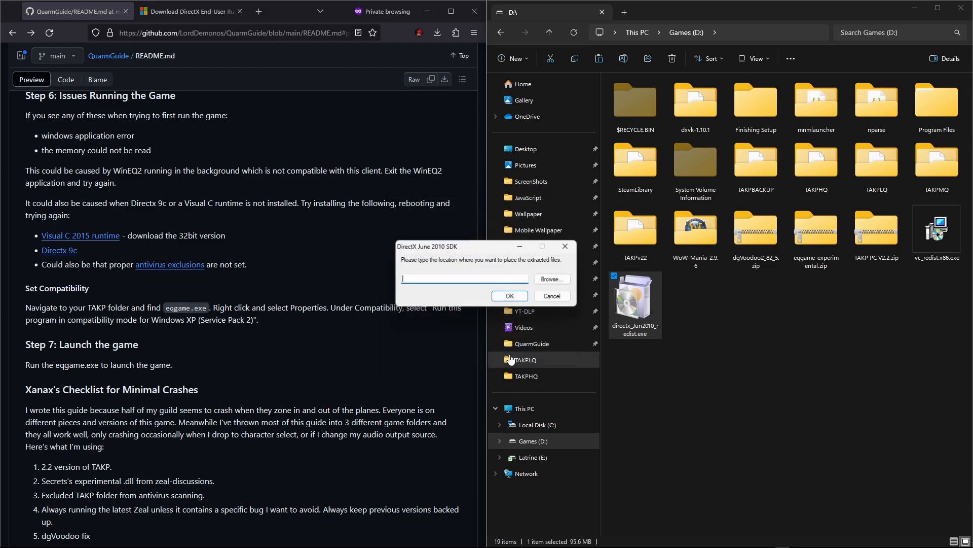
Step: Extract the DirectX files into D:\TAKPv22\Backup\New folder
click(544, 280)
scroll(478, 262, up, 12)
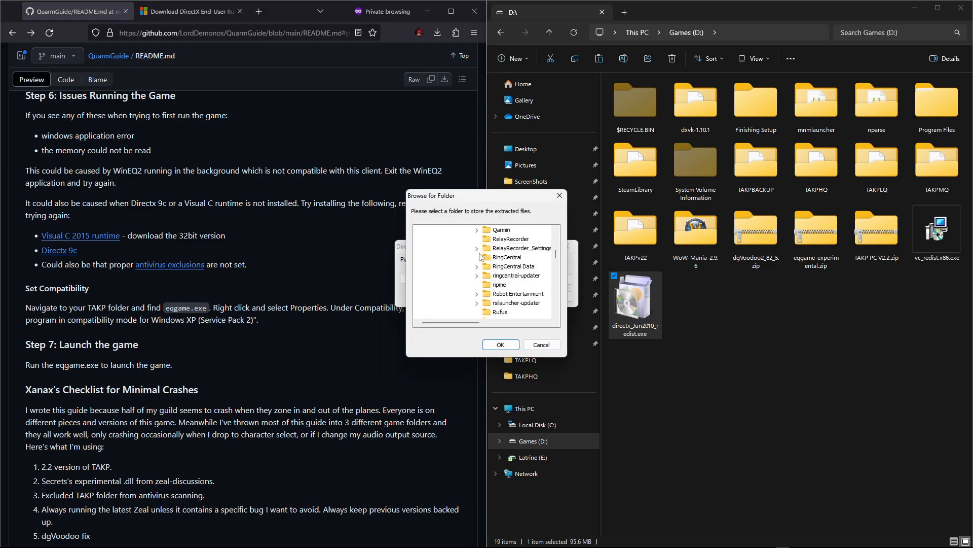
scroll(477, 261, up, 15)
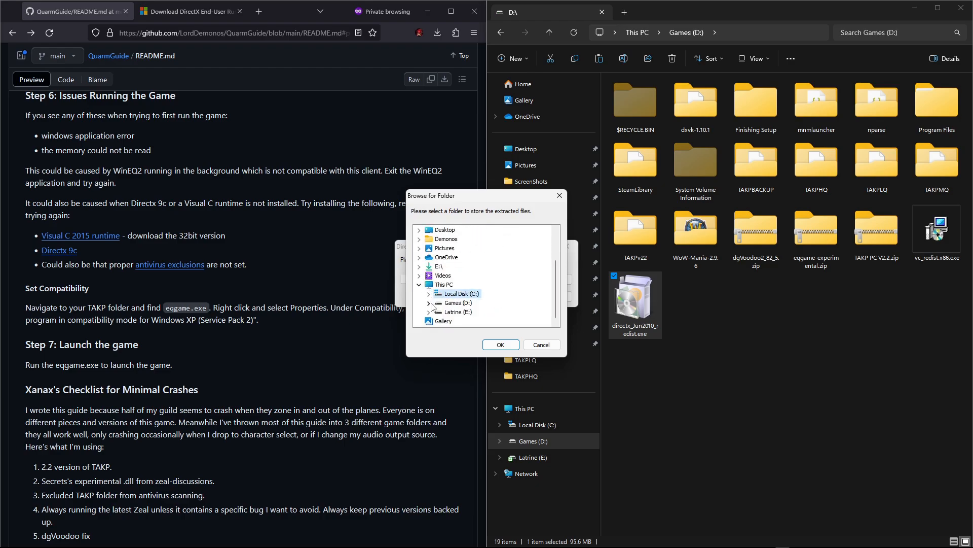
click(429, 303)
scroll(442, 320, down, 2)
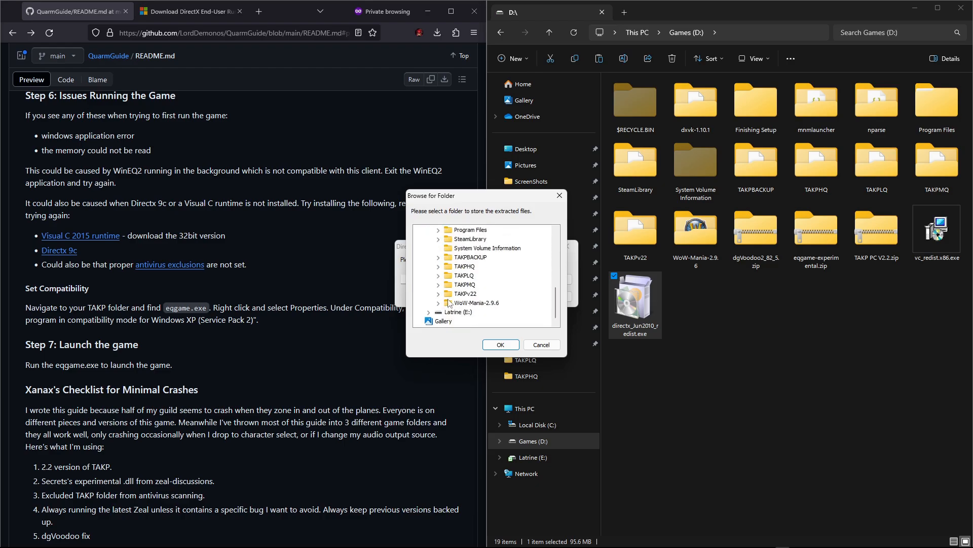
click(440, 295)
click(449, 295)
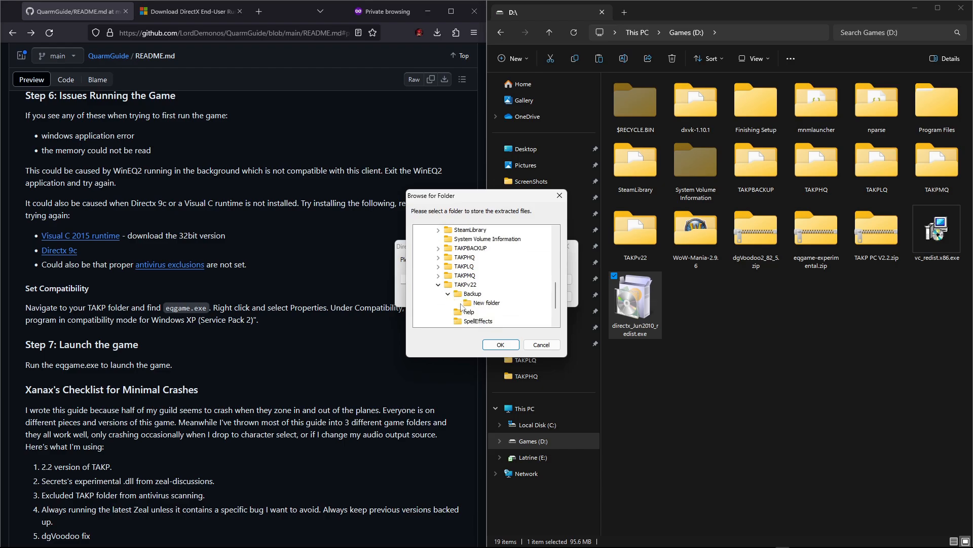
click(474, 303)
click(500, 344)
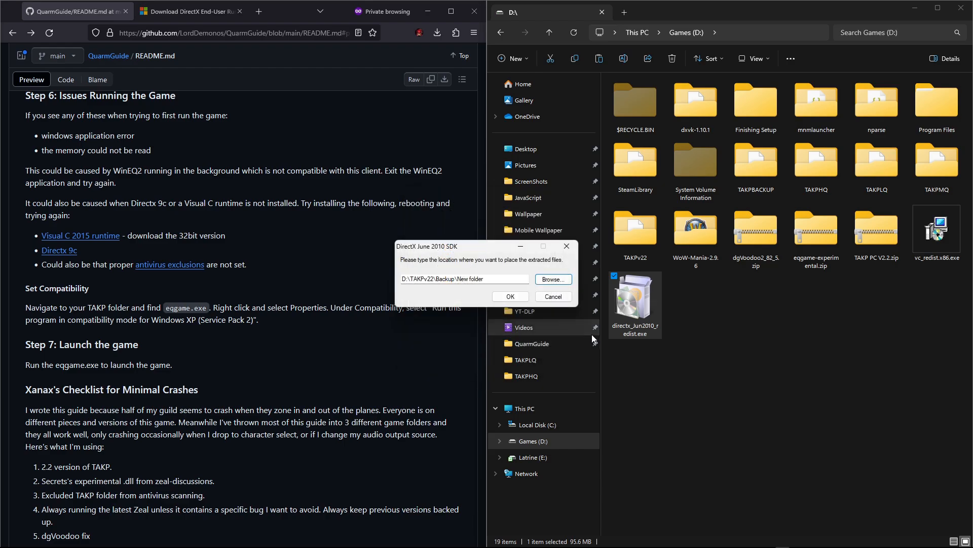
click(510, 296)
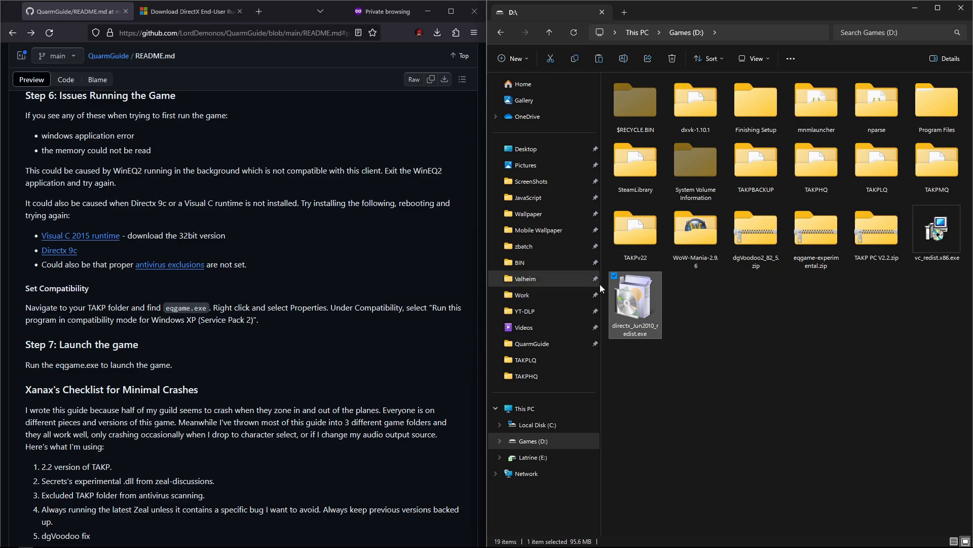
Step: Run DXSETUP.exe from the extracted folder and install DirectX, accepting the agreement
double_click(643, 242)
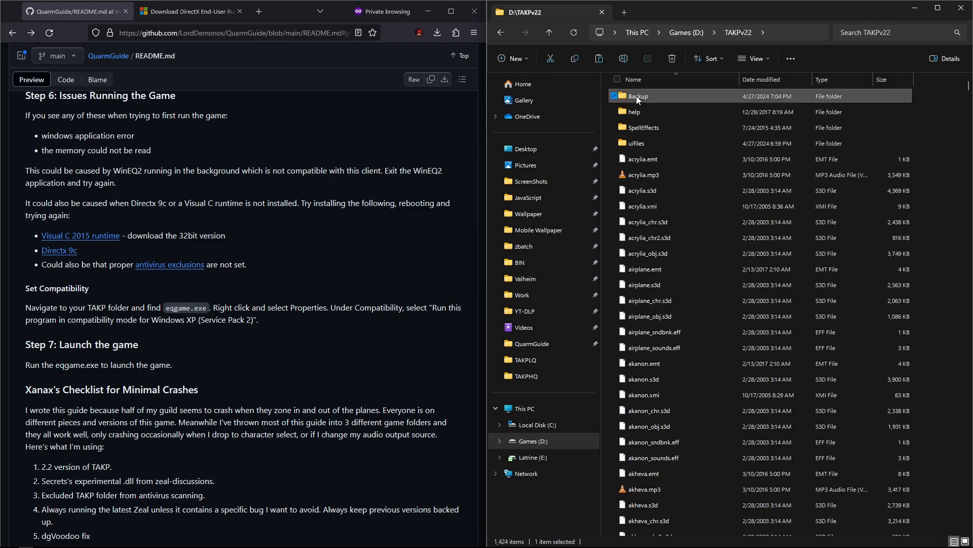
double_click(635, 97)
double_click(637, 96)
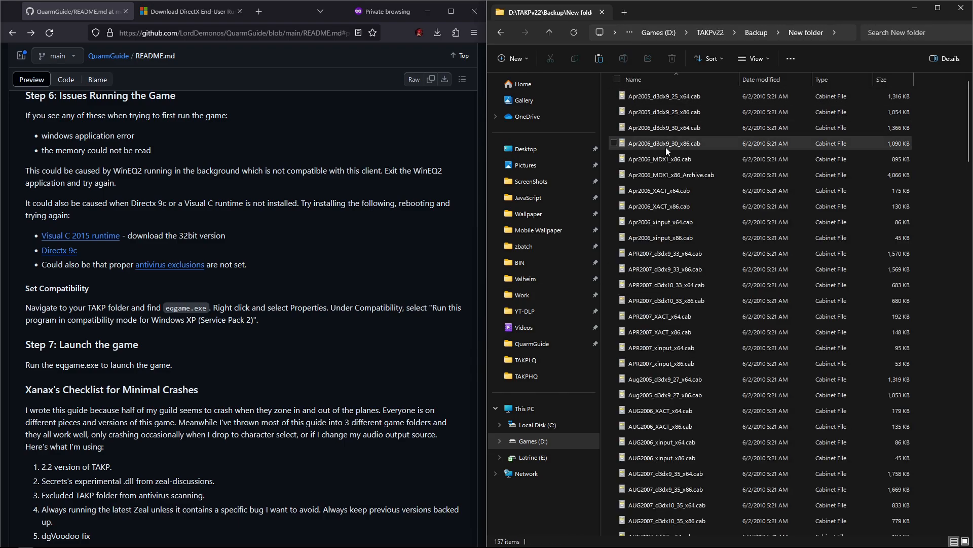
scroll(666, 152, down, 18)
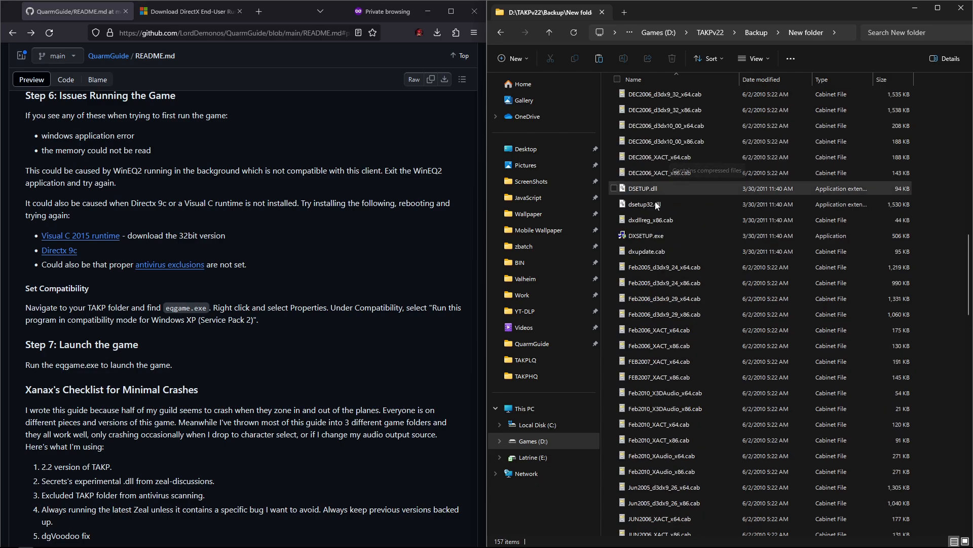
double_click(638, 235)
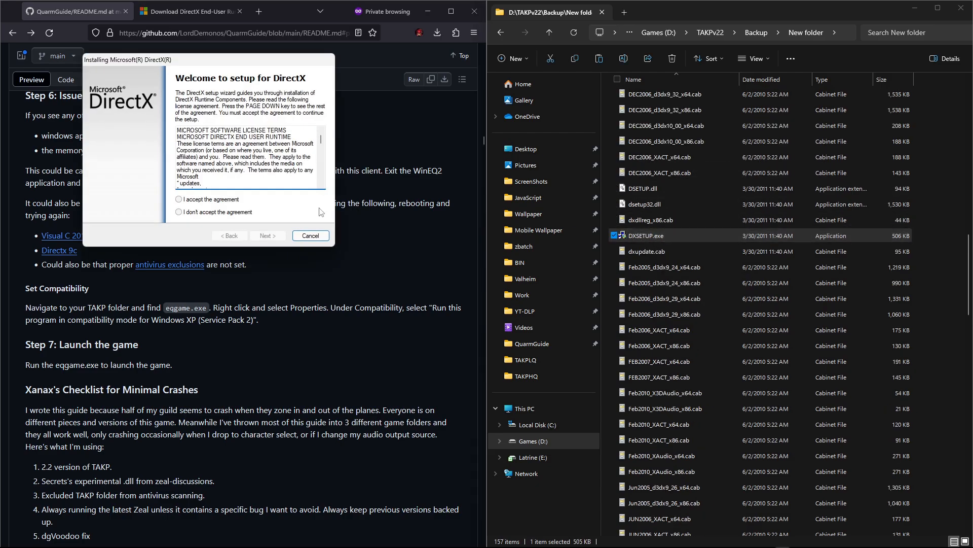
click(233, 201)
click(266, 236)
click(266, 236)
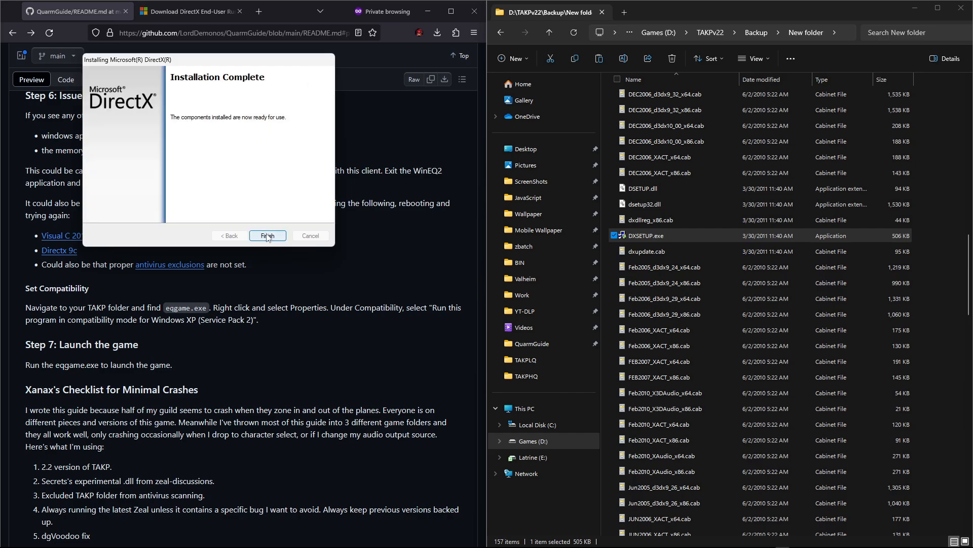
click(267, 235)
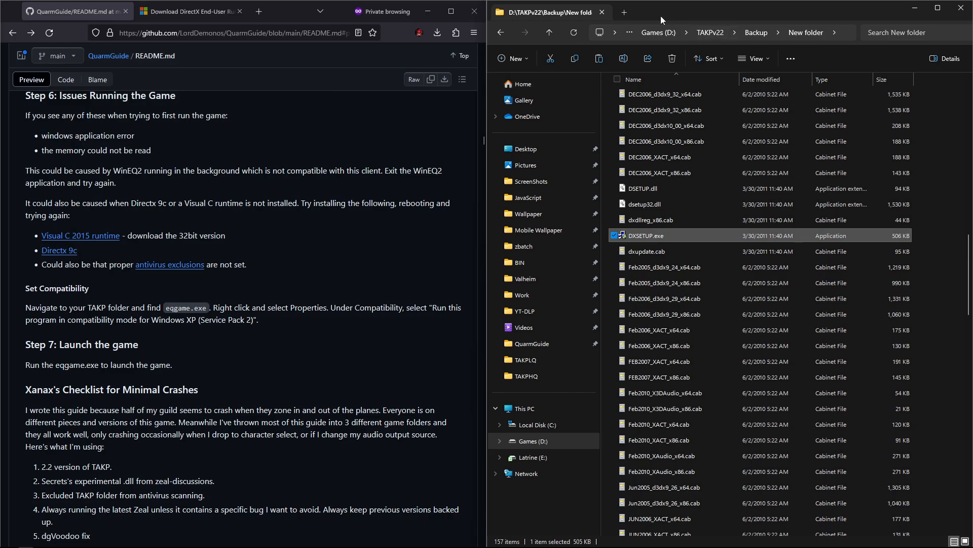
Step: Delete the extracted New folder from the TAKPv22 Backup folder
click(550, 33)
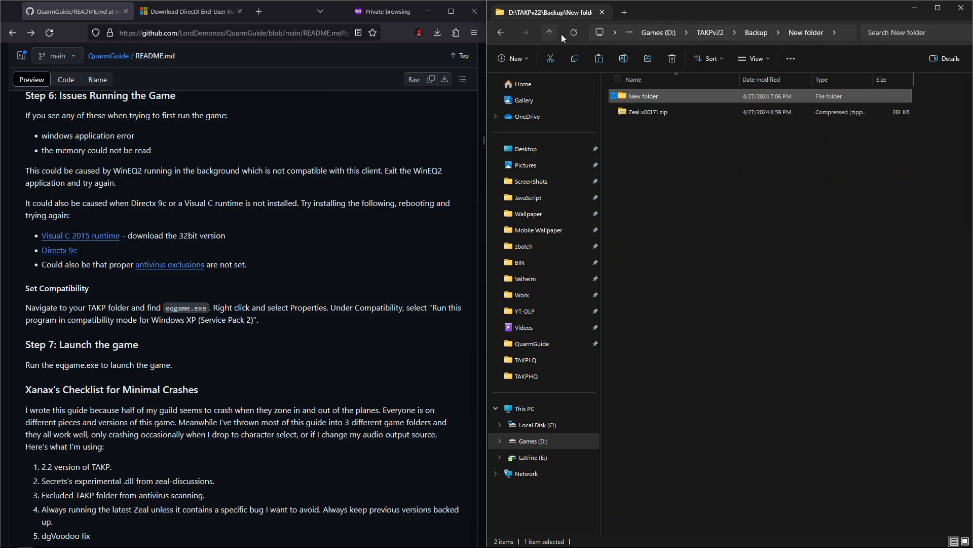
right_click(634, 96)
click(690, 458)
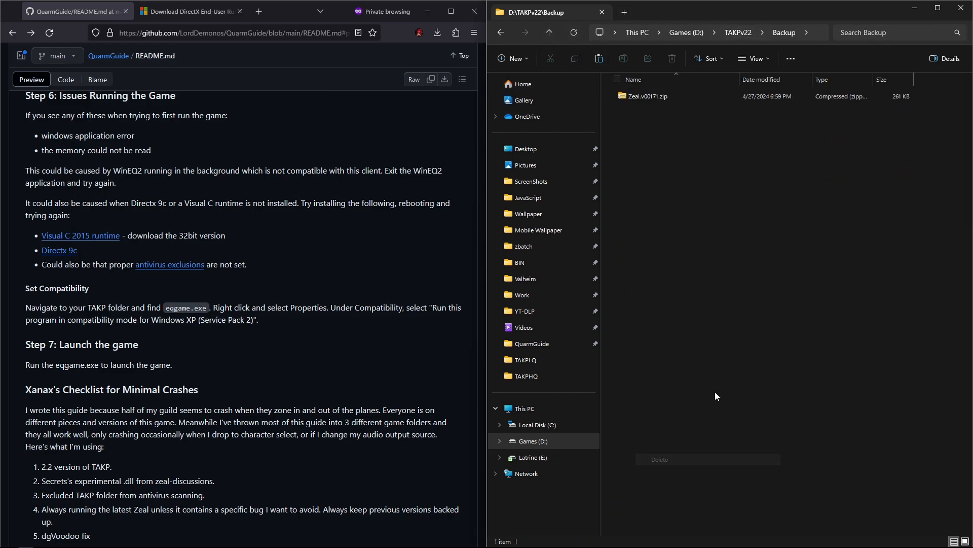
Step: Open the properties of eqgame.exe in the TAKPv22 folder, sorting its files by date modified
click(552, 36)
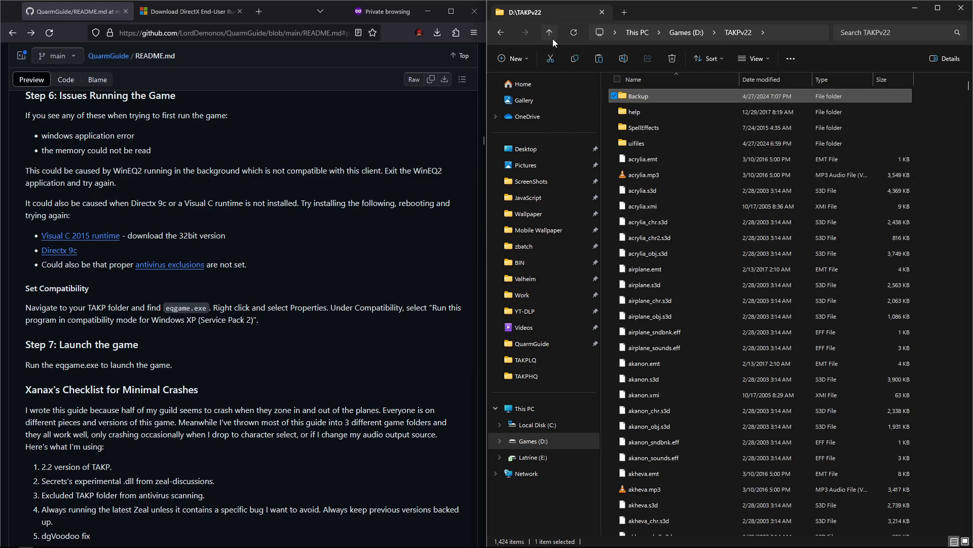
click(550, 33)
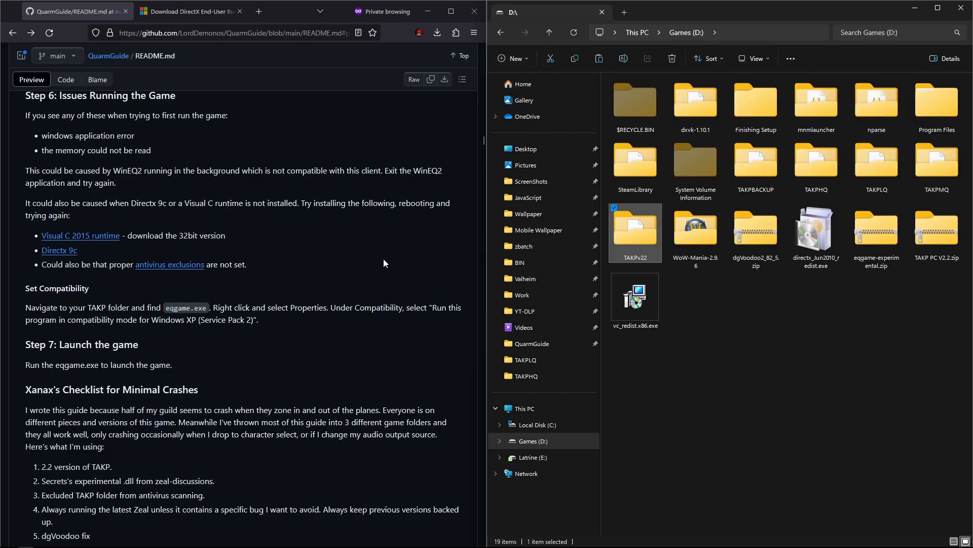
scroll(365, 279, down, 1)
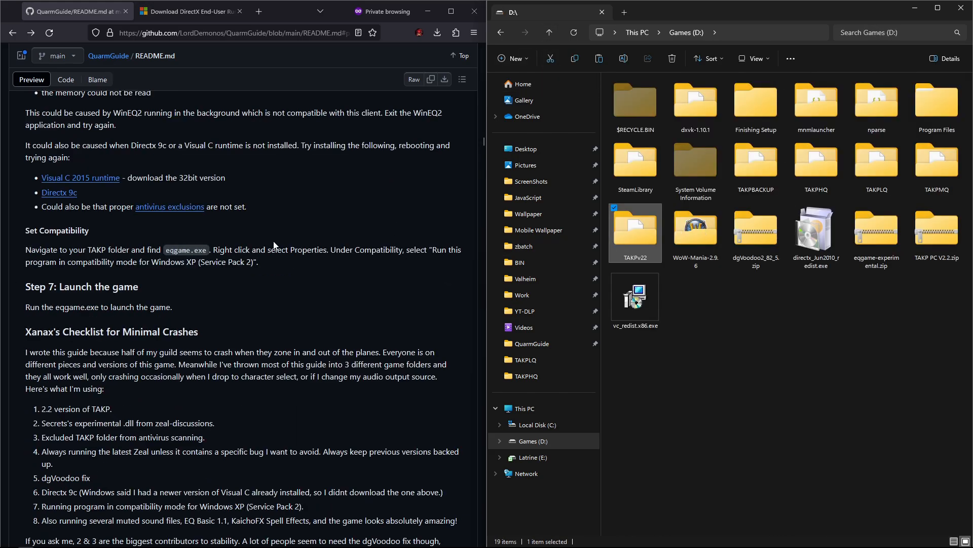
scroll(231, 229, down, 1)
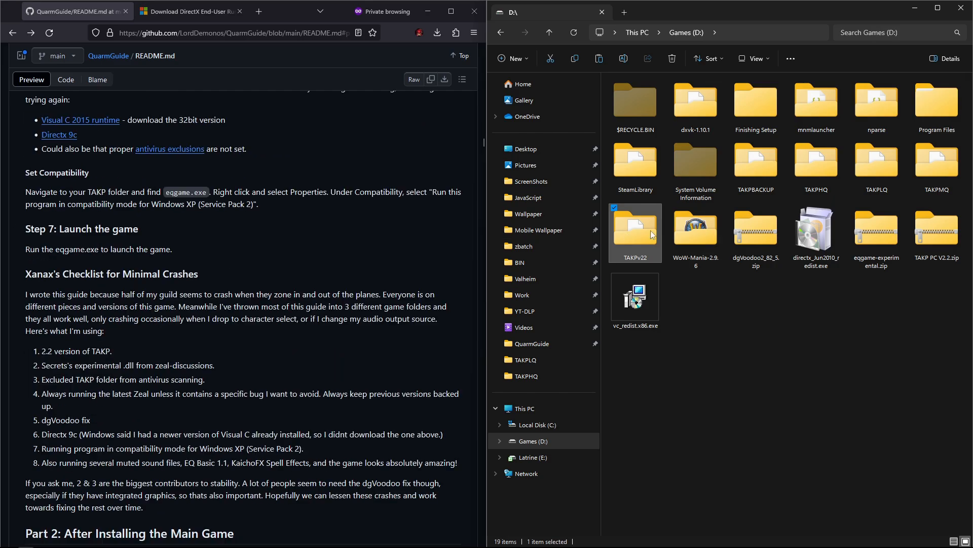
double_click(634, 233)
scroll(683, 242, down, 1)
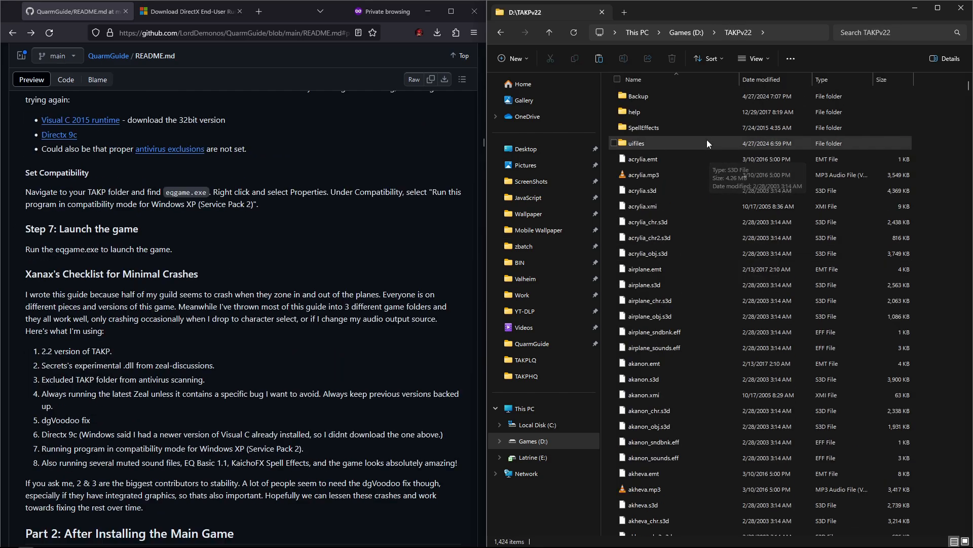
click(751, 83)
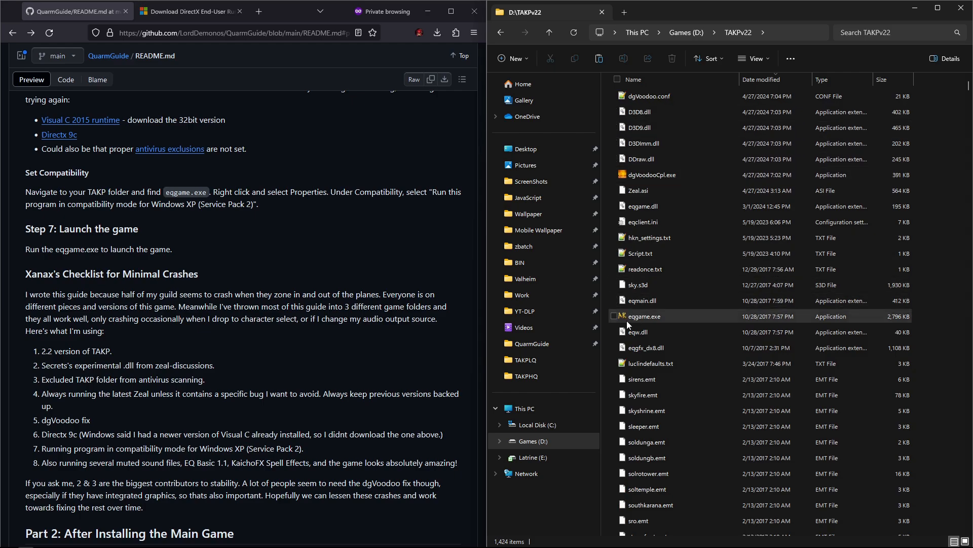
right_click(641, 317)
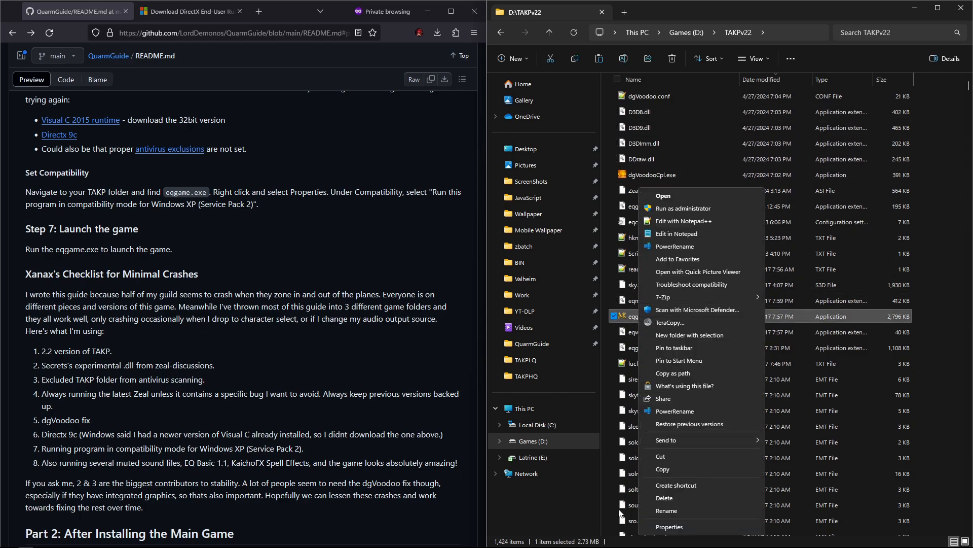
click(659, 527)
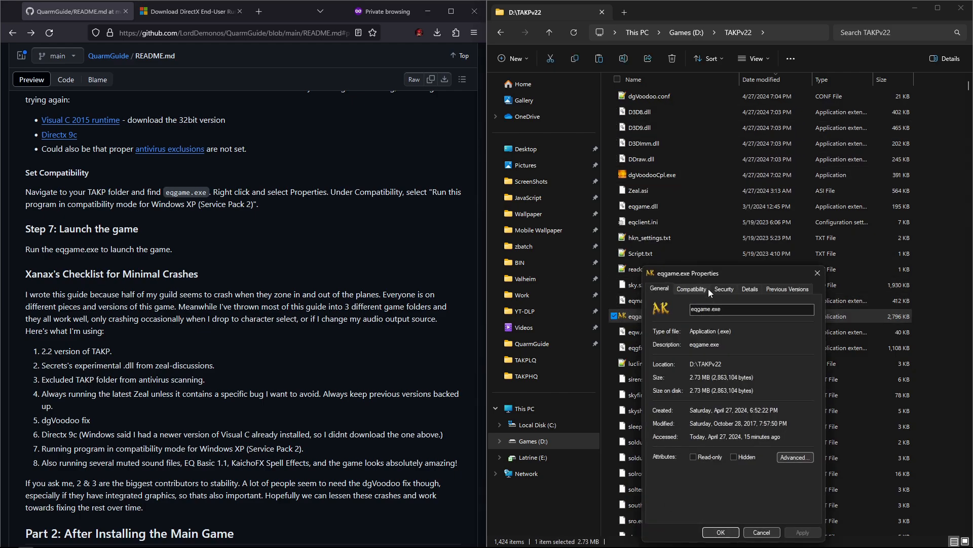
Step: Set eqgame.exe to run in compatibility mode for Windows XP (Service Pack 2) and confirm the properties
click(692, 290)
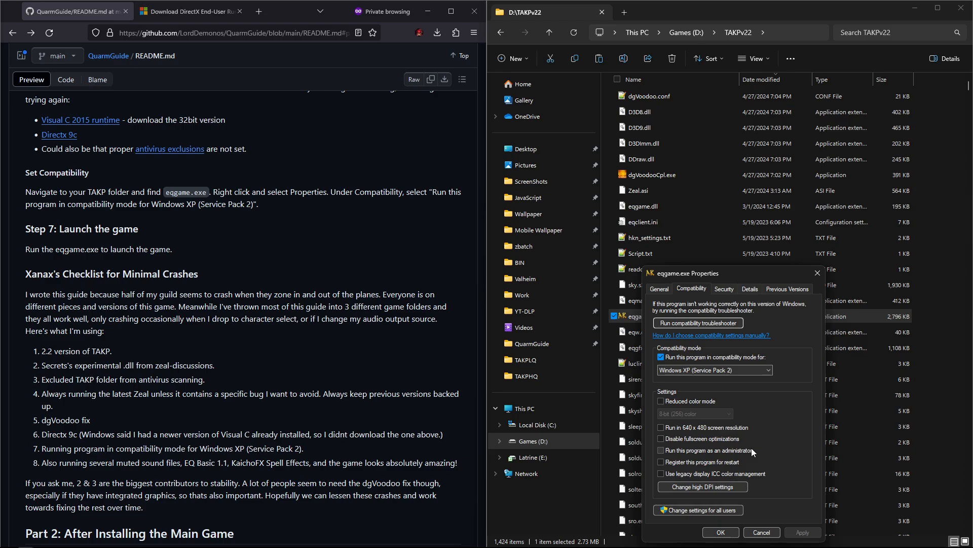
click(722, 532)
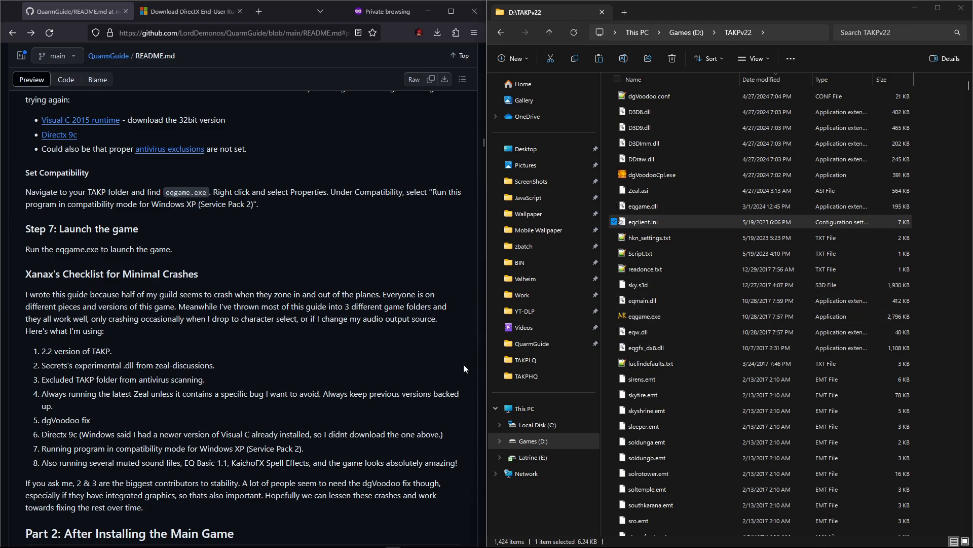
Step: Launch eqgame.exe from the TAKPv22 folder and minimize the browser window
double_click(657, 316)
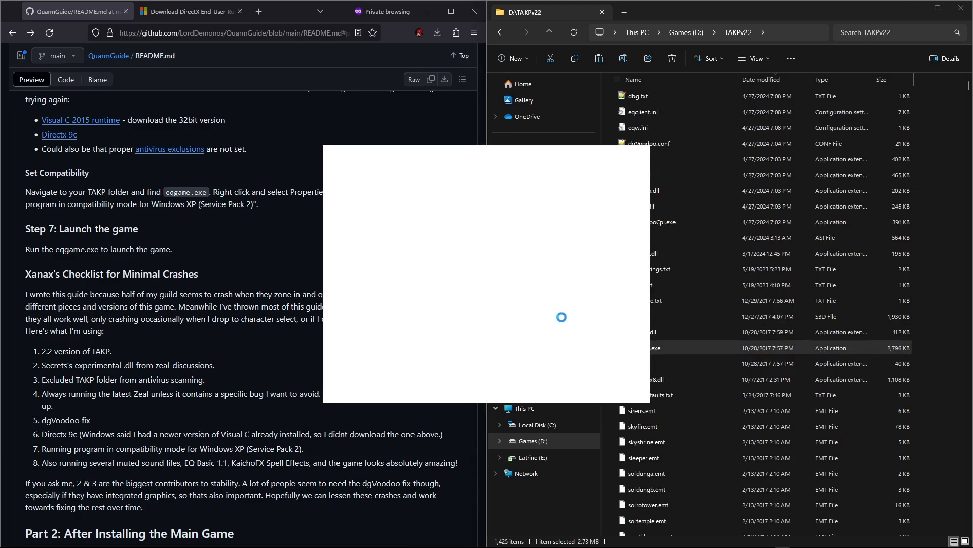
click(428, 11)
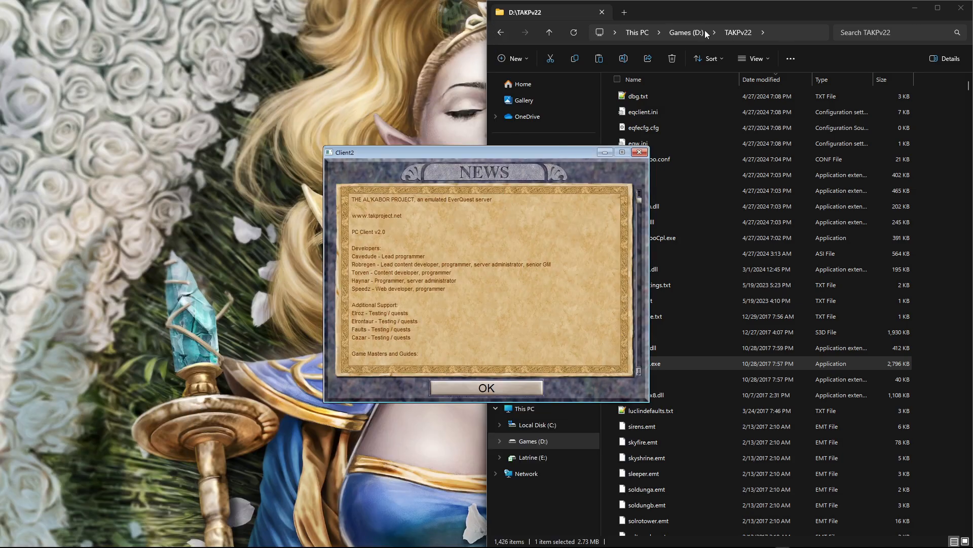
click(916, 8)
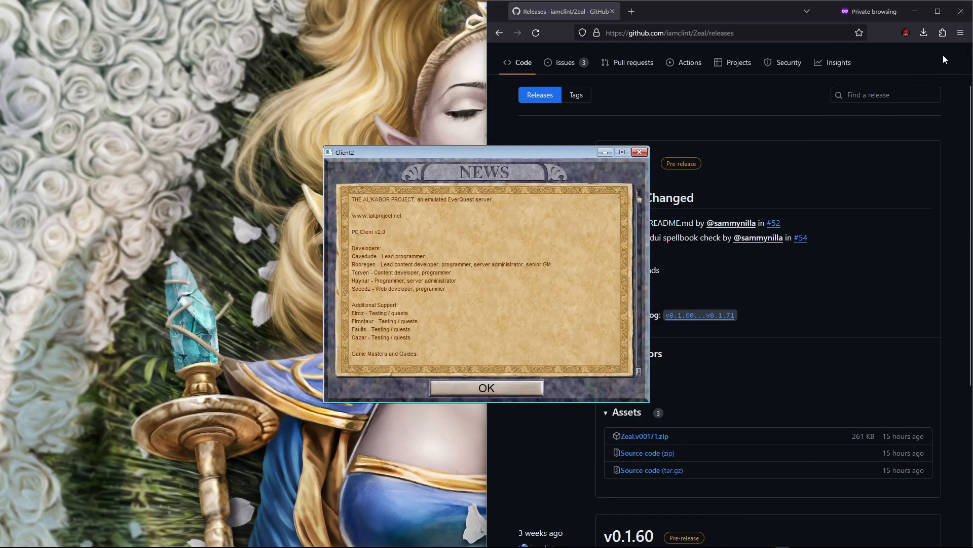
click(915, 11)
Step: Dismiss the game's news screen and accept the graphics adapter in the options screen
click(480, 387)
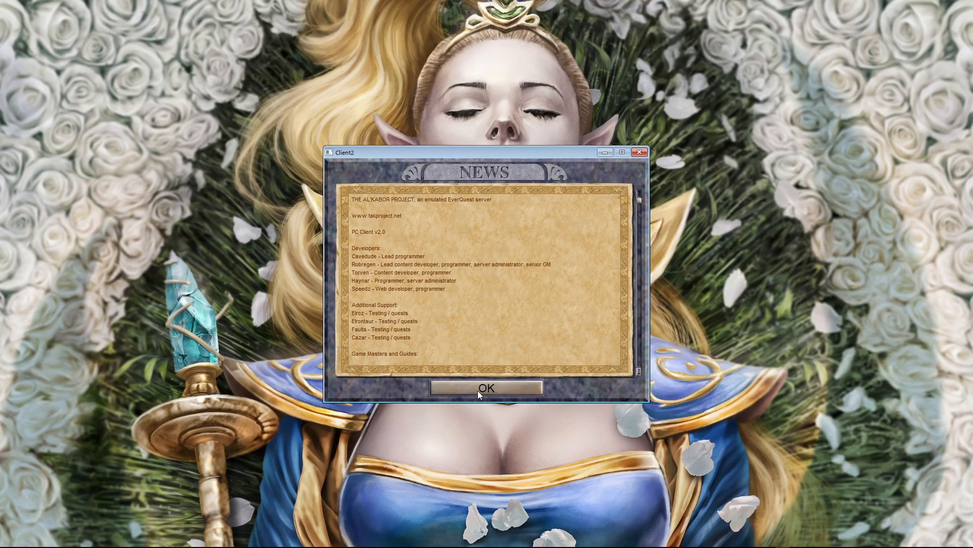
click(600, 387)
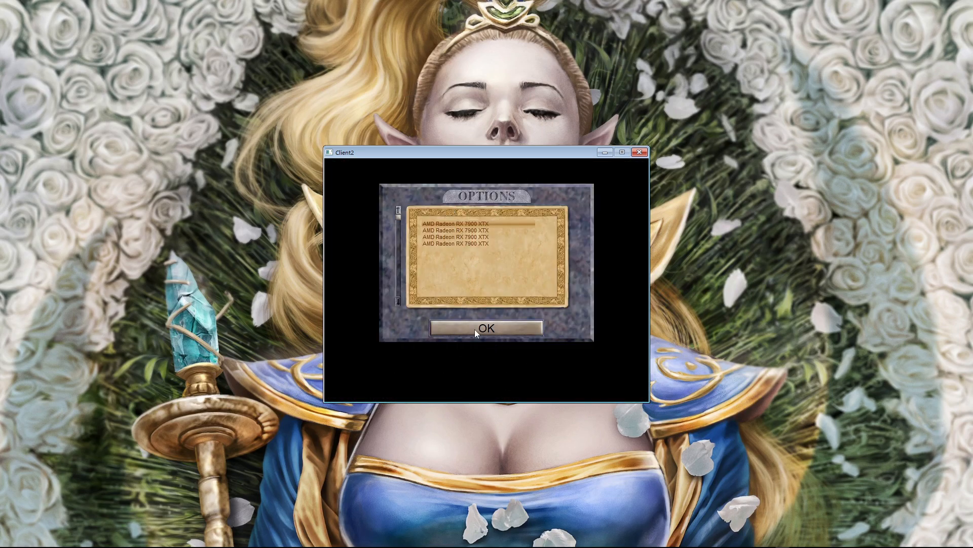
click(473, 330)
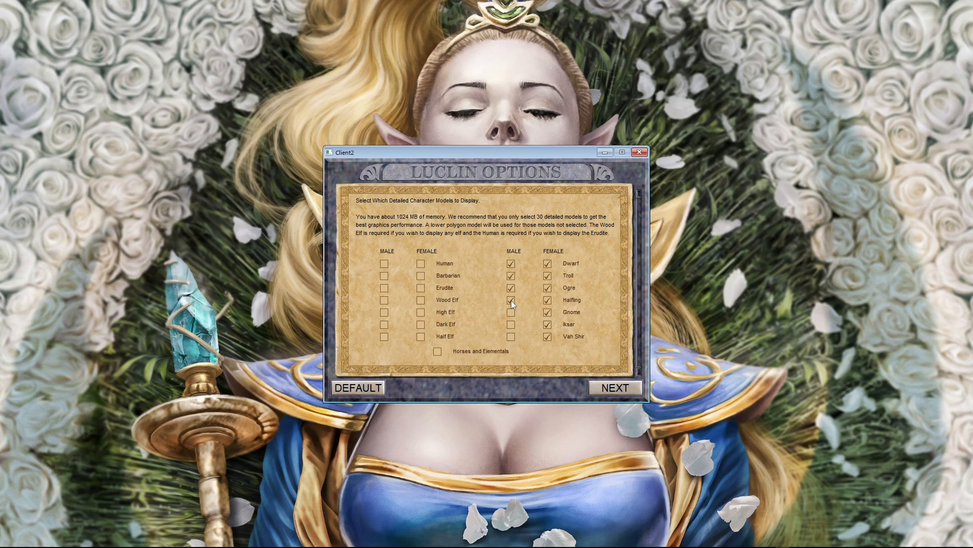
Step: Uncheck the female Ogre, Halfling, Gnome, Iksar and Vah Shir detailed models and continue to the next page
click(547, 287)
click(547, 299)
click(547, 312)
click(547, 324)
click(547, 336)
click(626, 380)
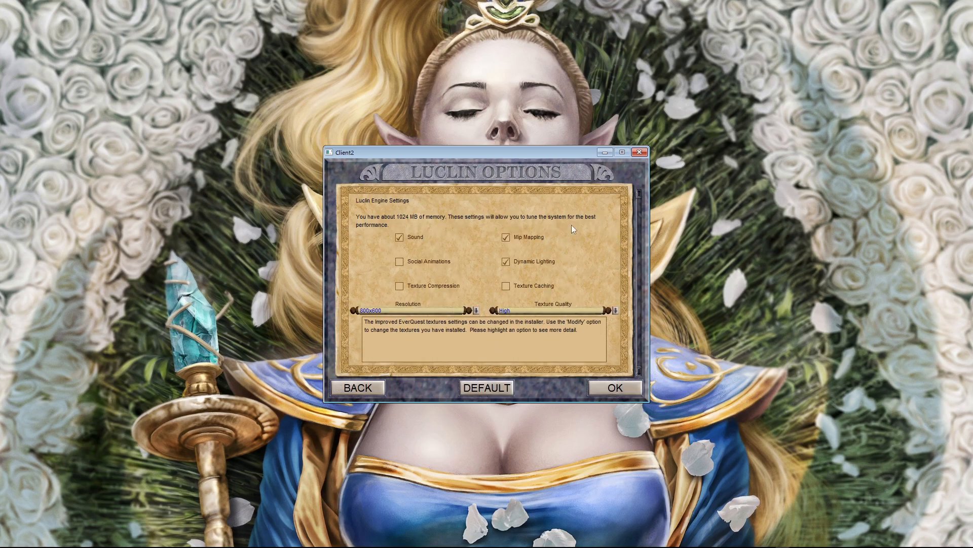
Step: Accept the Luclin engine settings and close the follow-up notice
click(602, 386)
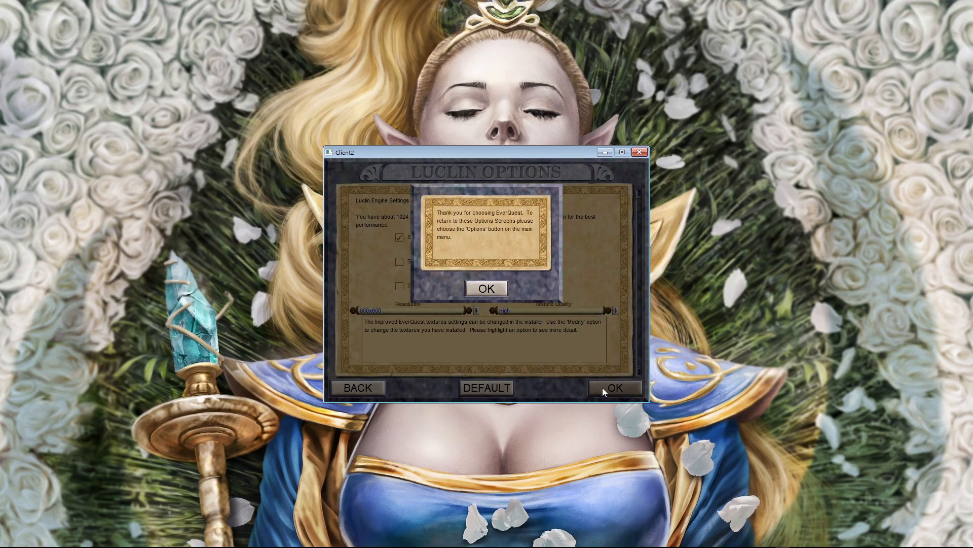
click(479, 291)
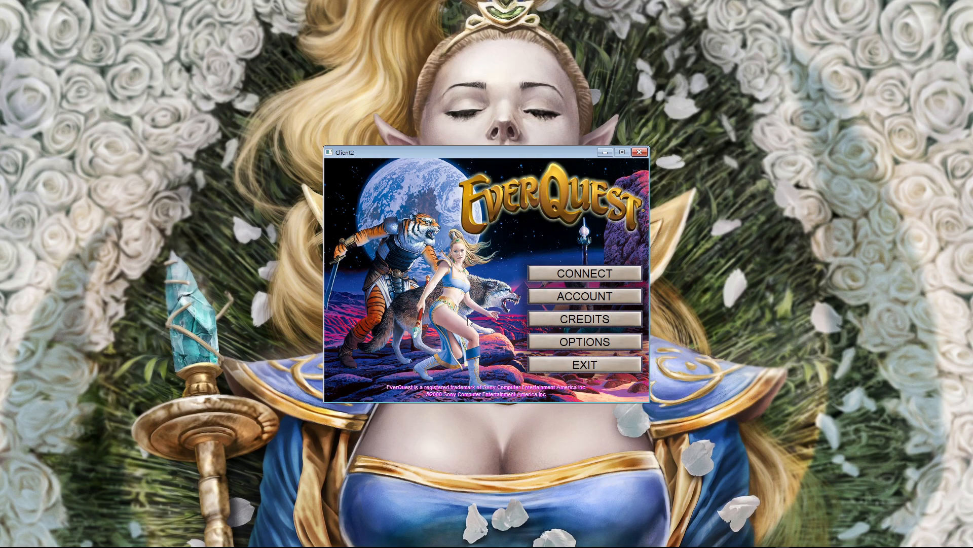
Step: Open the game's login screen, cancel it and exit the game
click(542, 274)
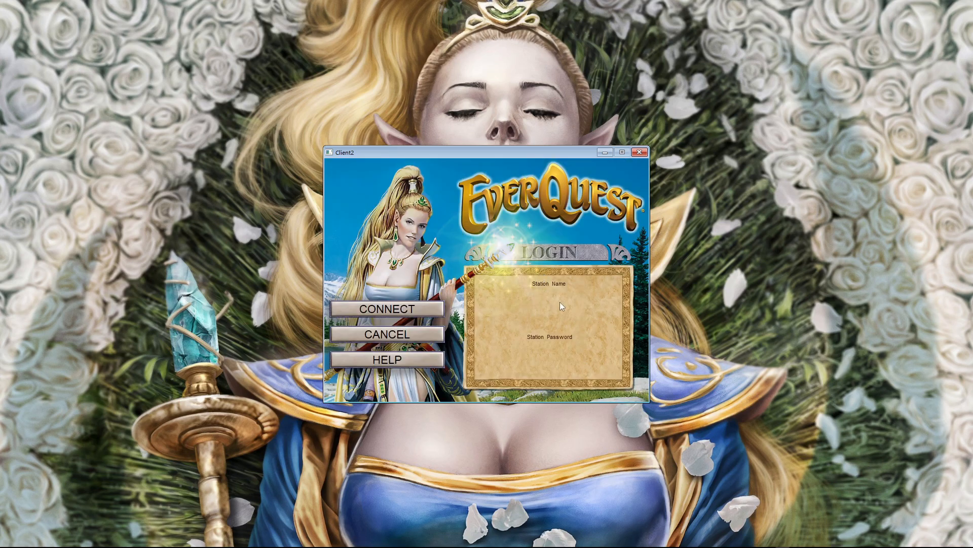
click(795, 283)
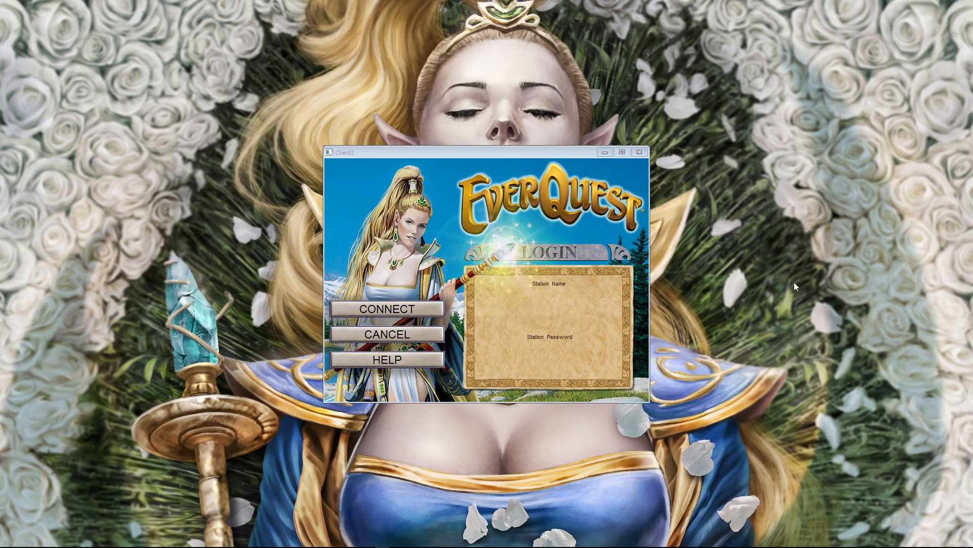
click(411, 336)
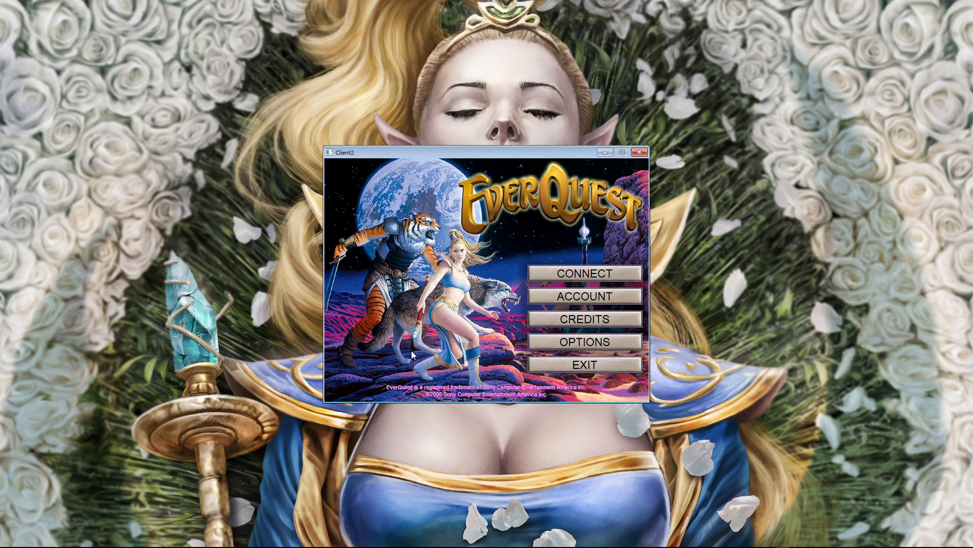
click(588, 366)
Step: Open eqclient.ini from the TAKPv22 folder in a text editor and reposition its window
click(439, 292)
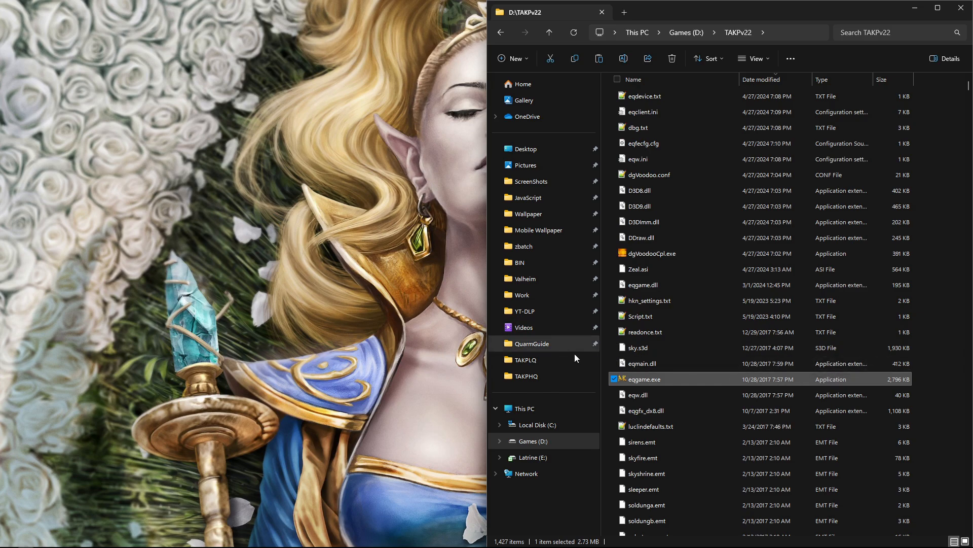
double_click(648, 114)
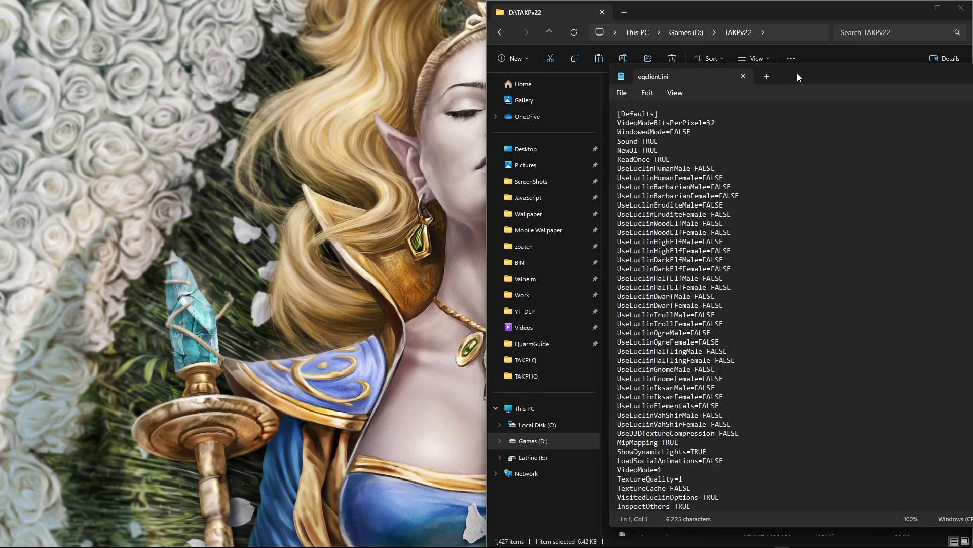
drag(797, 73, 599, 41)
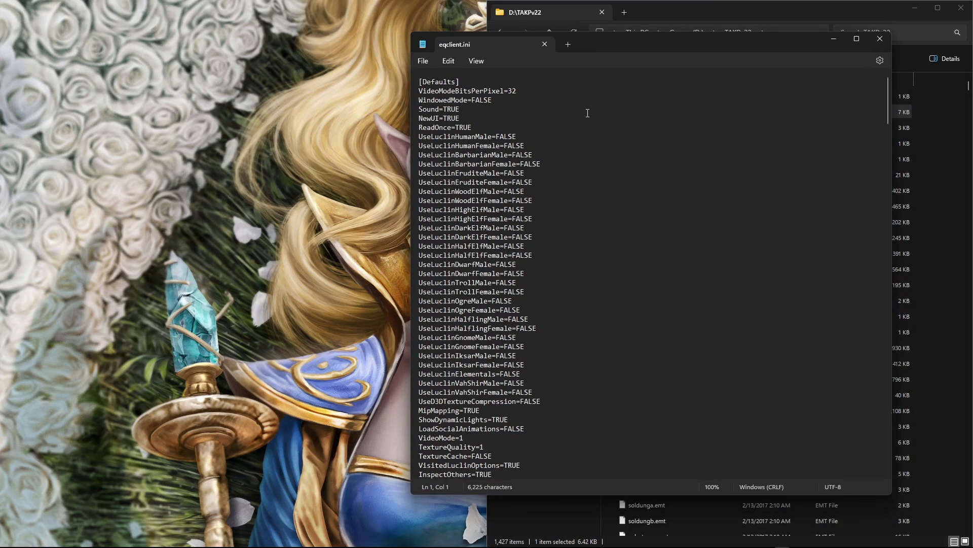
Step: Set AttackOnAssist to FALSE in eqclient.ini
scroll(532, 177, down, 2)
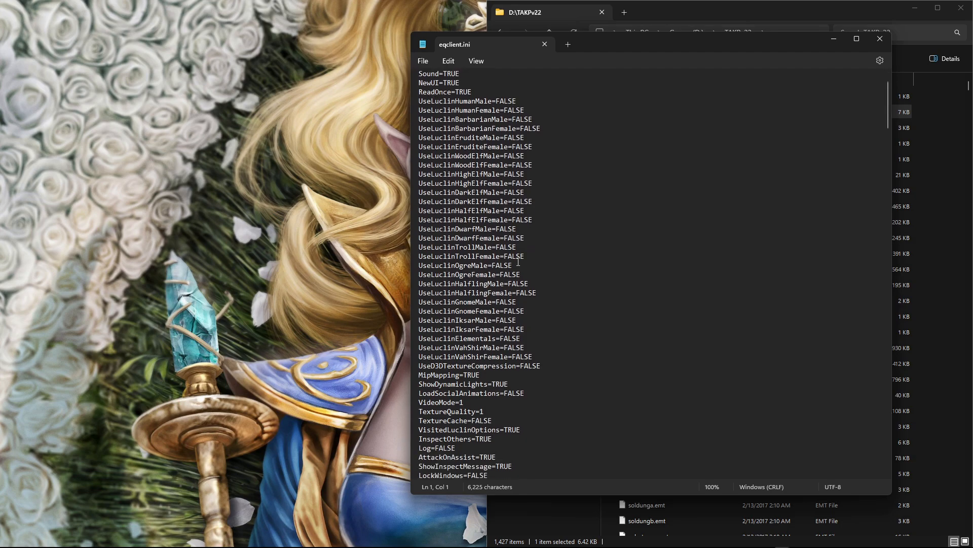
scroll(529, 344, down, 3)
scroll(529, 345, down, 6)
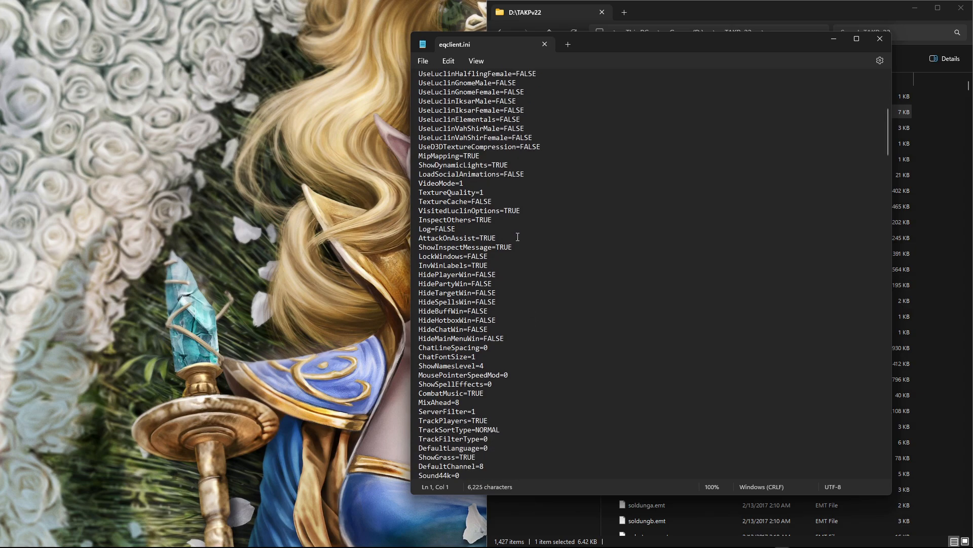
double_click(489, 238)
text(FALSE)
Step: Set CombatMusic to FALSE in eqclient.ini
scroll(502, 276, down, 4)
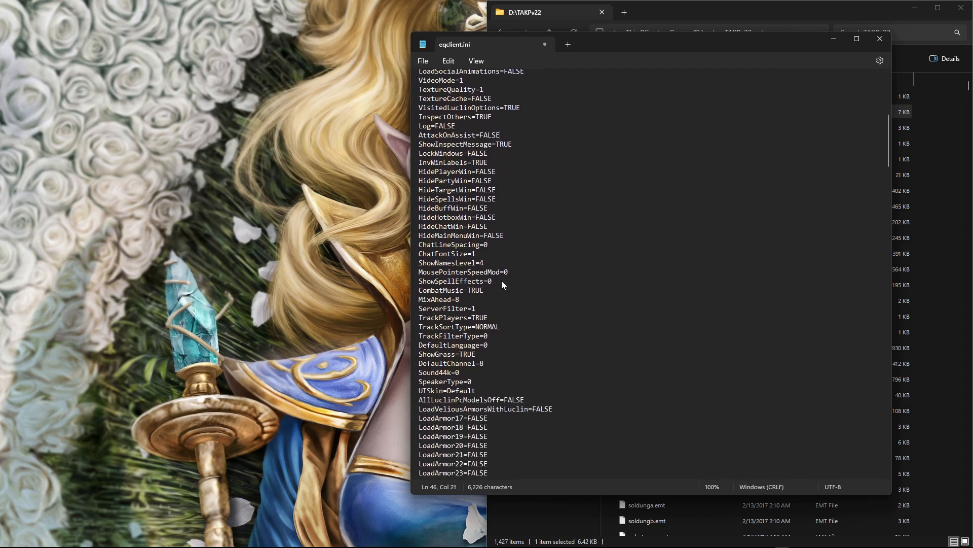
scroll(500, 281, down, 1)
double_click(476, 257)
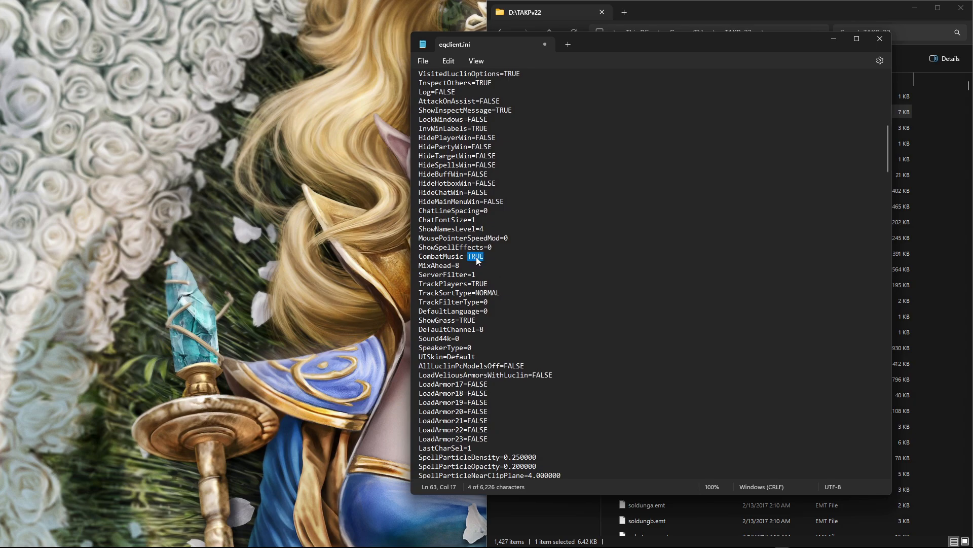
text(FALS)
Step: Select the ChannelAutoJoin value in eqclient.ini for editing
scroll(494, 329, down, 1)
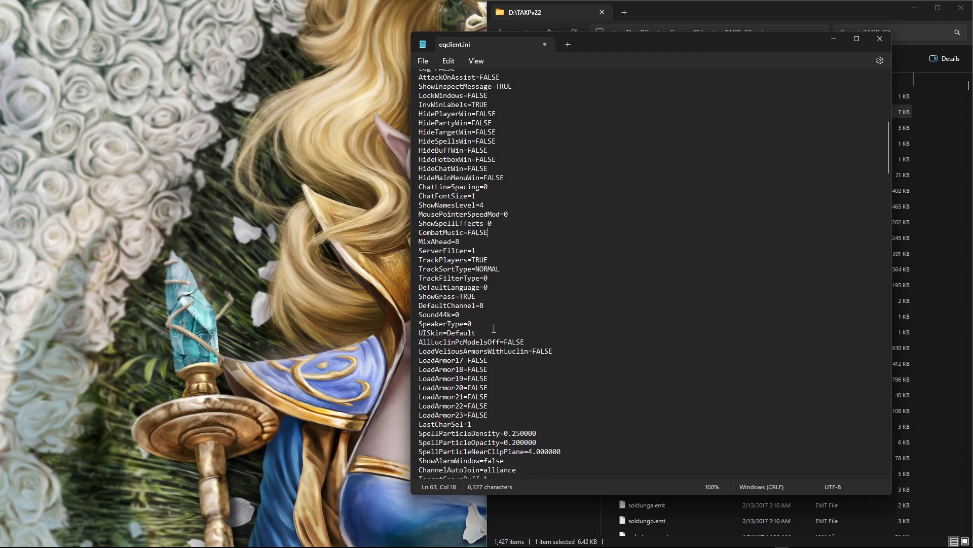
scroll(493, 328, down, 5)
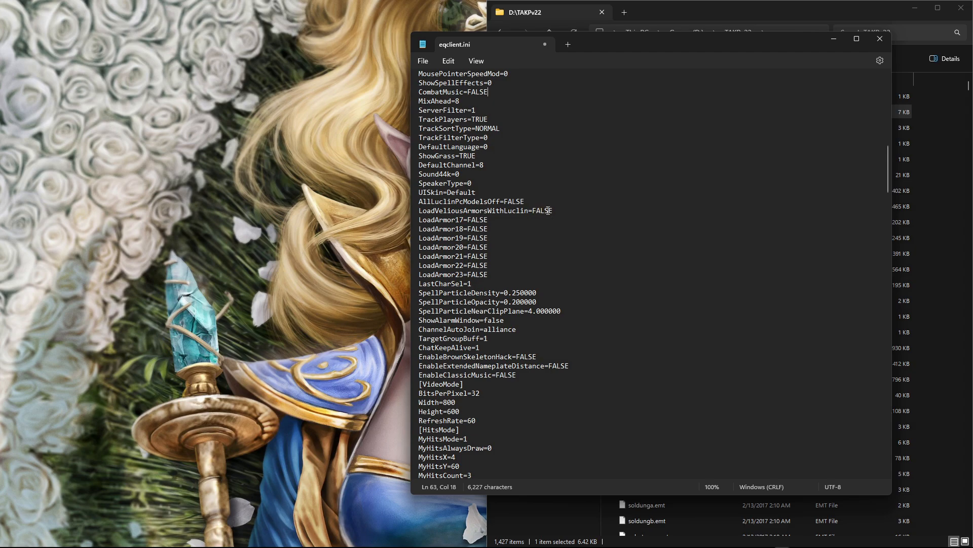
scroll(533, 254, down, 2)
scroll(529, 261, down, 4)
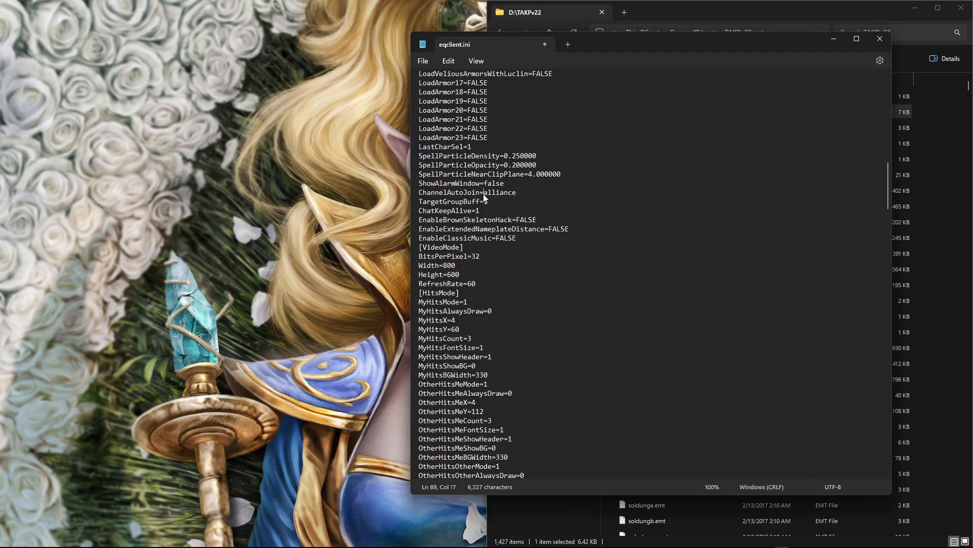
drag(484, 193, 519, 193)
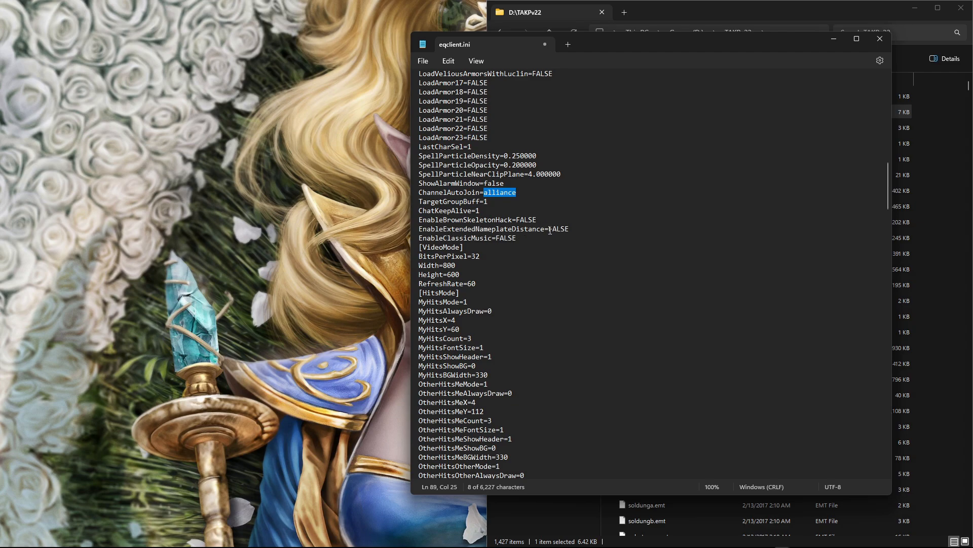
Step: Set EnableExtendedNameplateDistance to TRUE in eqclient.ini
drag(550, 229, 573, 231)
text(TRU)
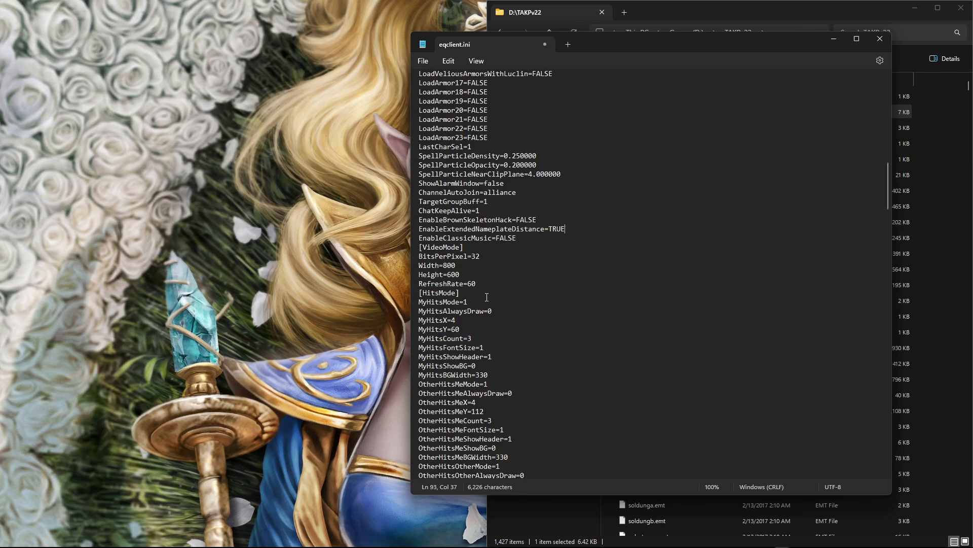
Step: Set the VideoMode Width to 1920 and Height to 1080 in eqclient.ini
scroll(487, 297, down, 2)
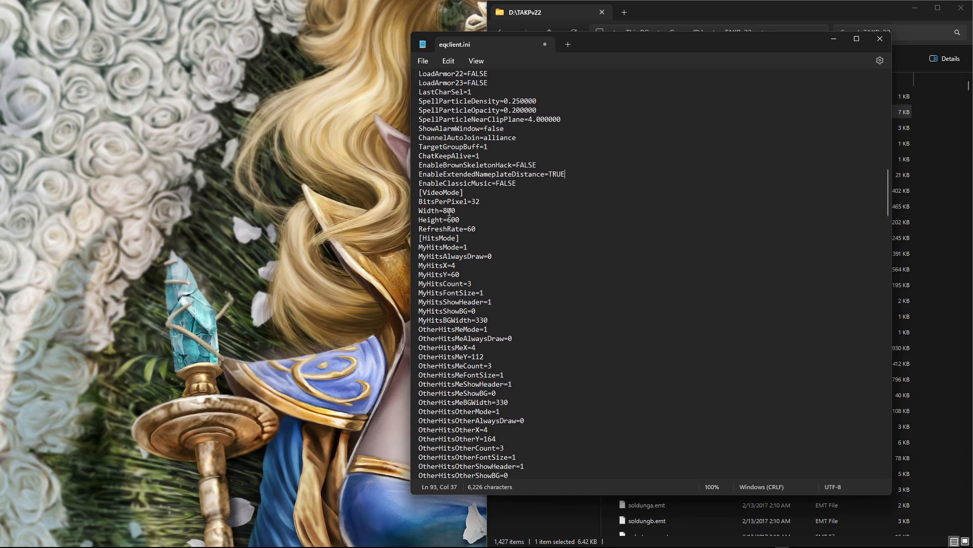
drag(444, 210, 458, 212)
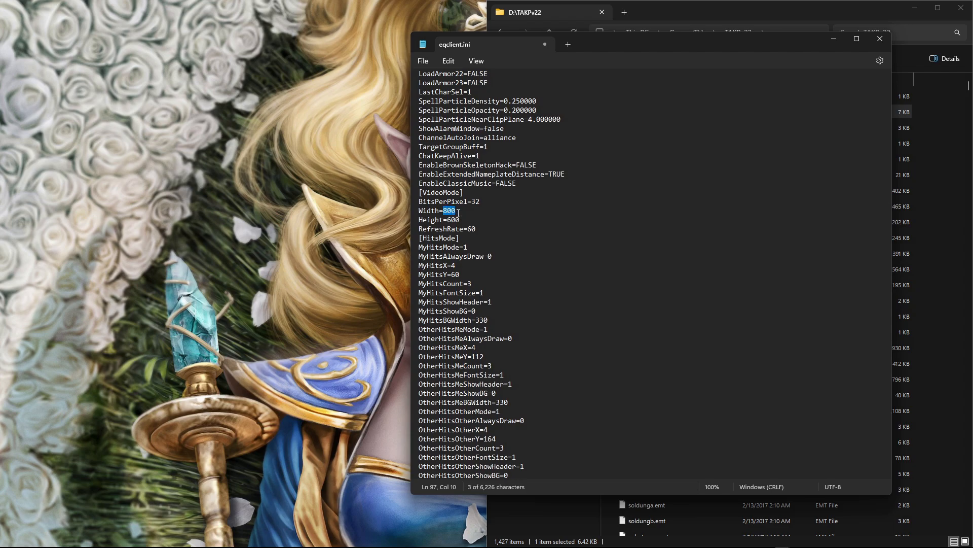
text(1920)
drag(448, 220, 461, 219)
text(10)
key(BackSpace)
key(BackSpace)
text(080)
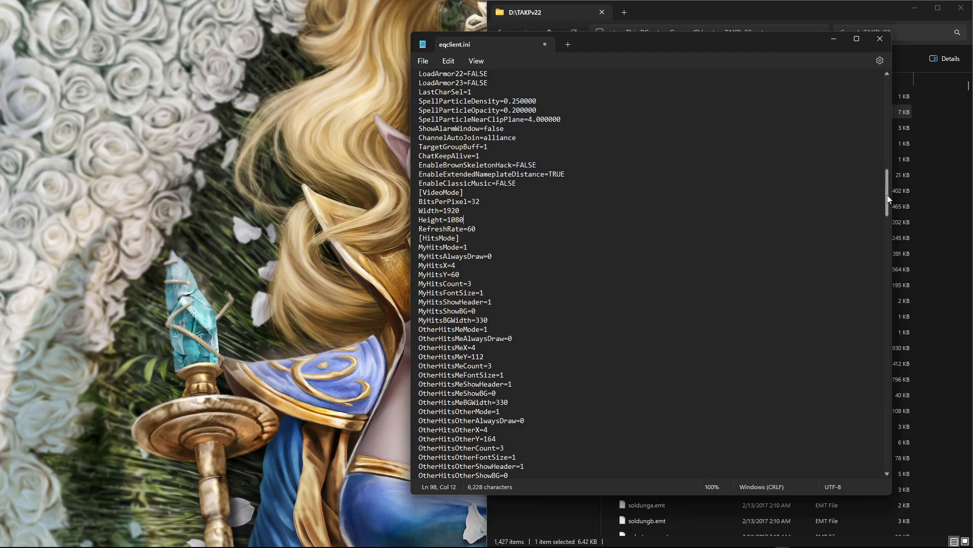
Step: Set MaxBGFPS to 60 and NoFPSLimiter to 0 in the Options section of eqclient.ini
drag(887, 200, 894, 470)
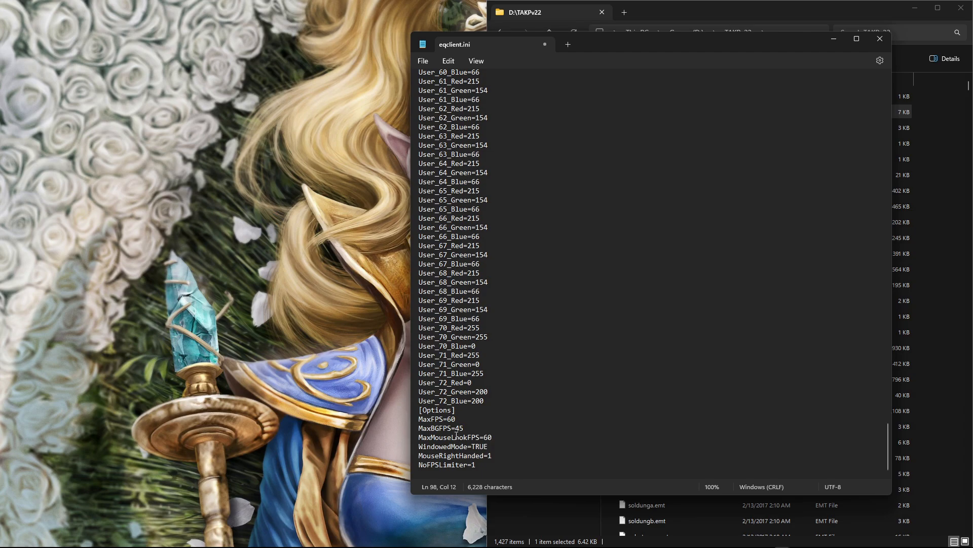
drag(456, 428, 468, 427)
text(60)
click(483, 467)
Step: Save eqclient.ini and close the text editor
click(423, 61)
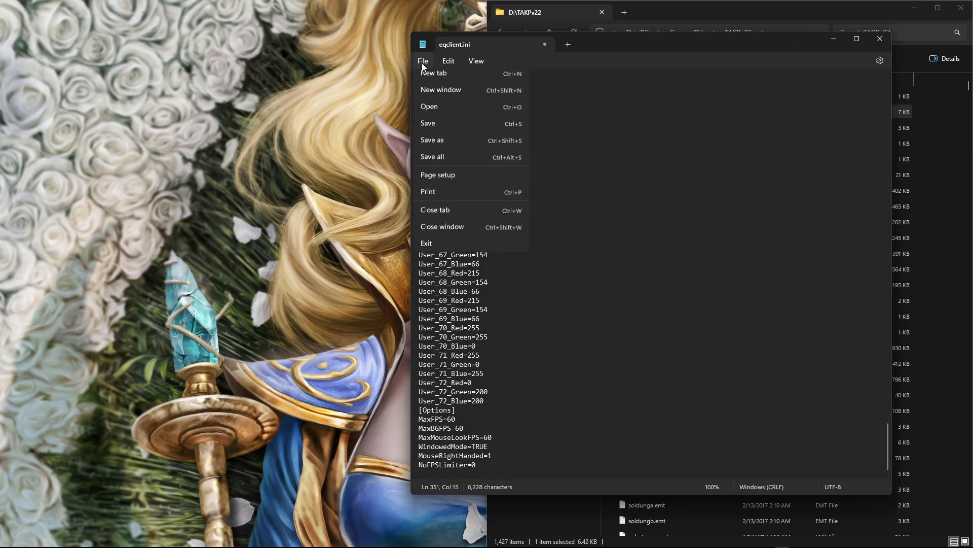
click(444, 129)
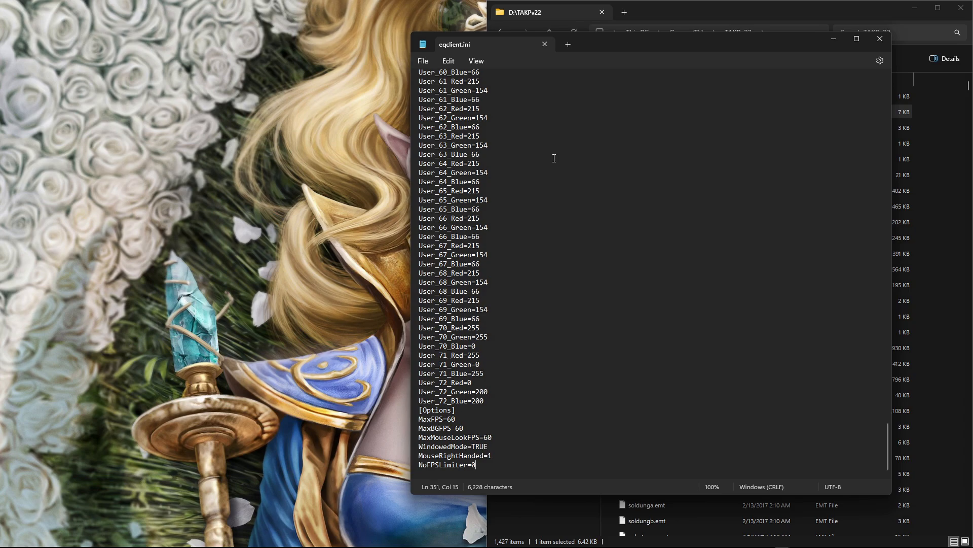
click(831, 38)
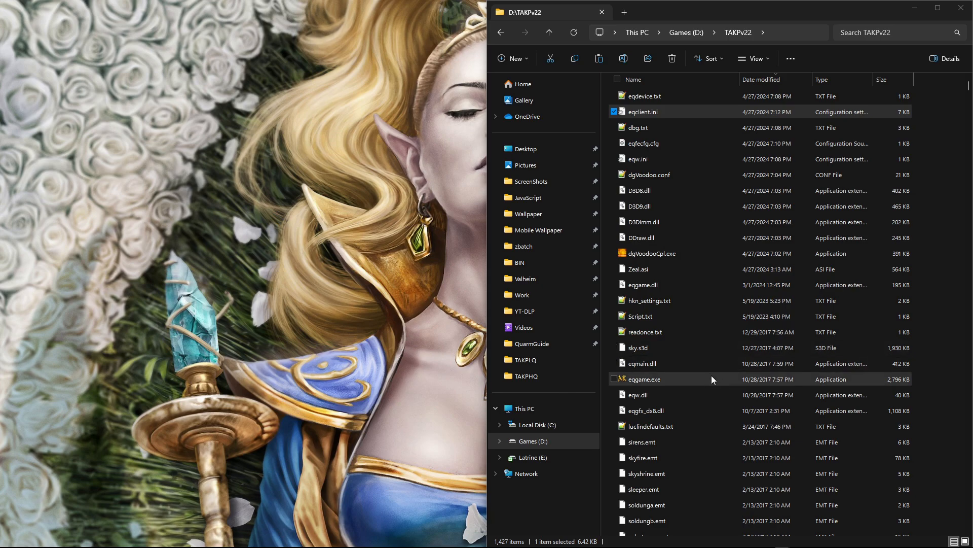
Step: Launch eqgame.exe from the TAKPv22 folder and accept the EULA
double_click(641, 380)
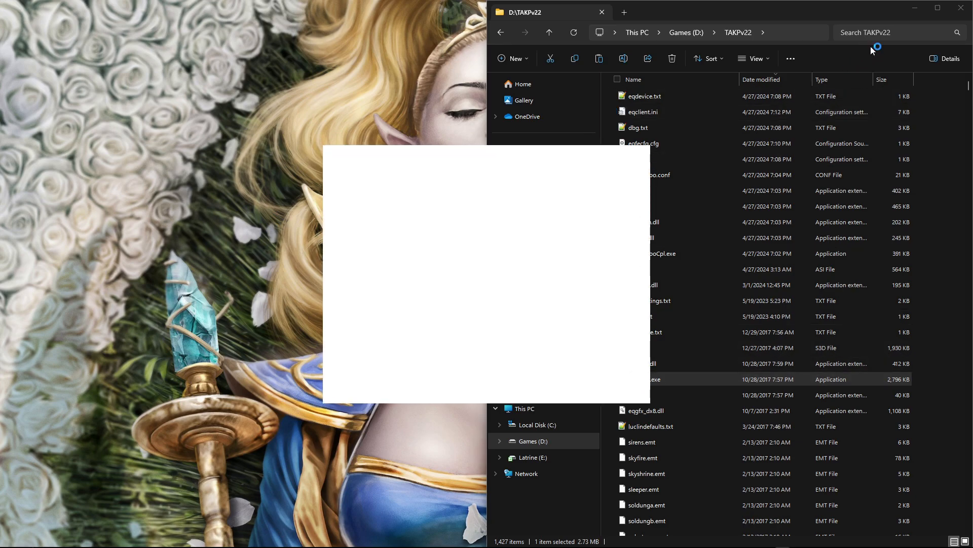
click(914, 8)
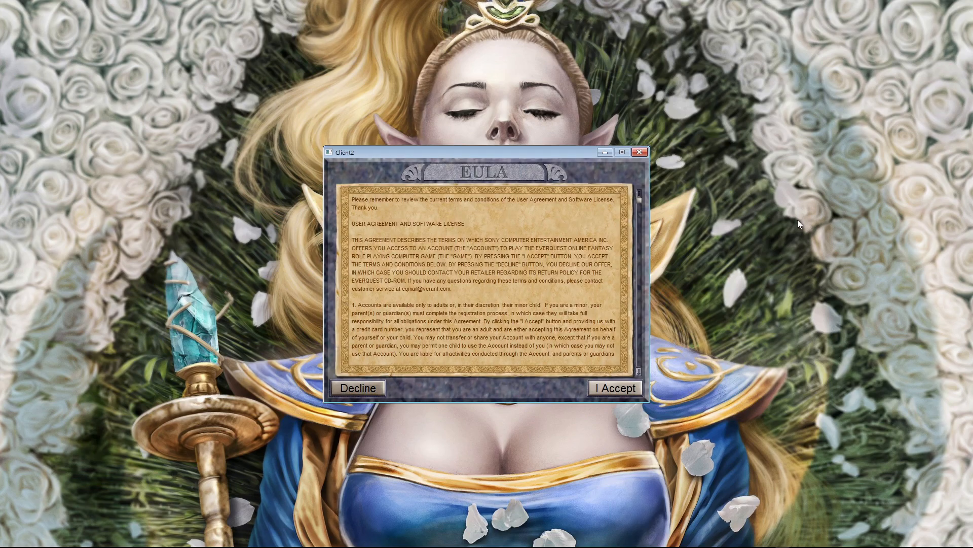
click(609, 387)
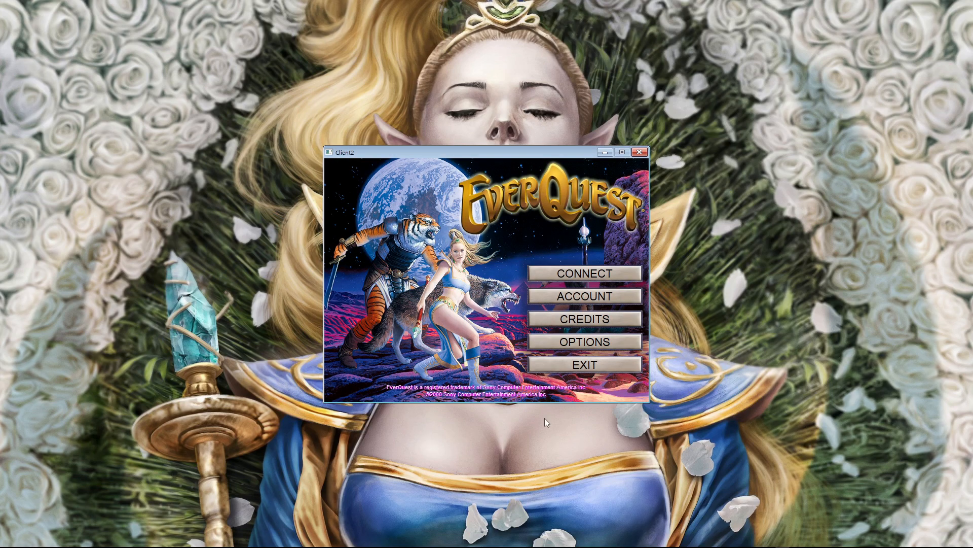
Step: Connect, dismiss the news, select The Project Quarm Server, and enter the world with the selected character
click(582, 275)
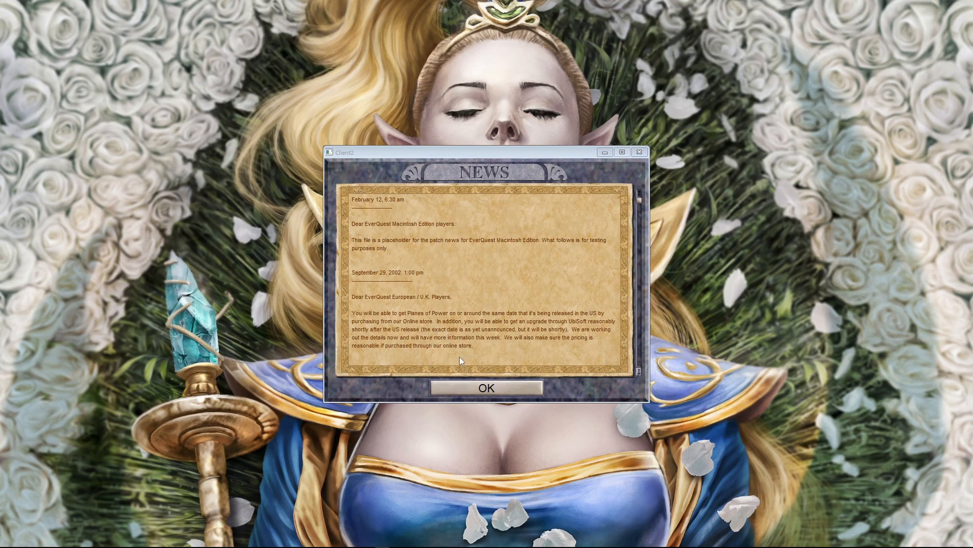
click(471, 388)
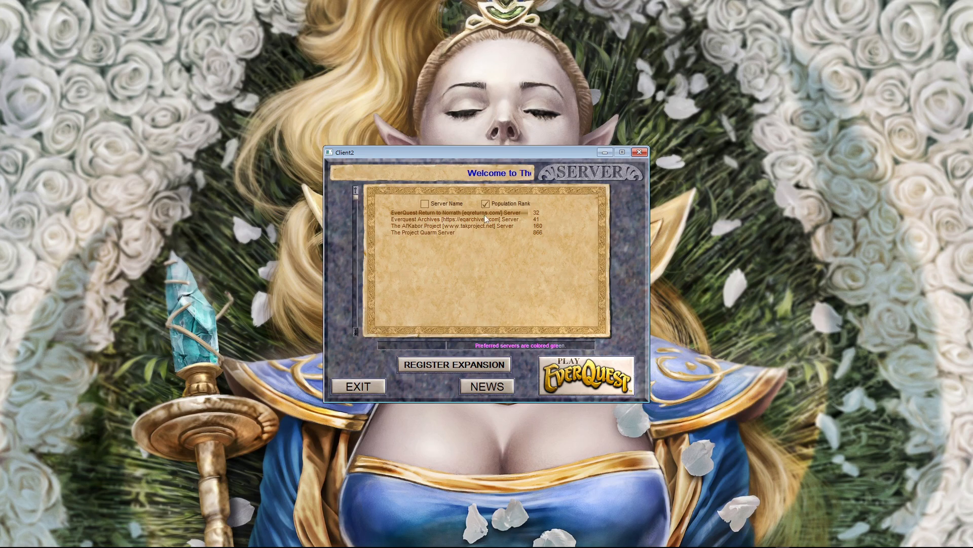
click(431, 232)
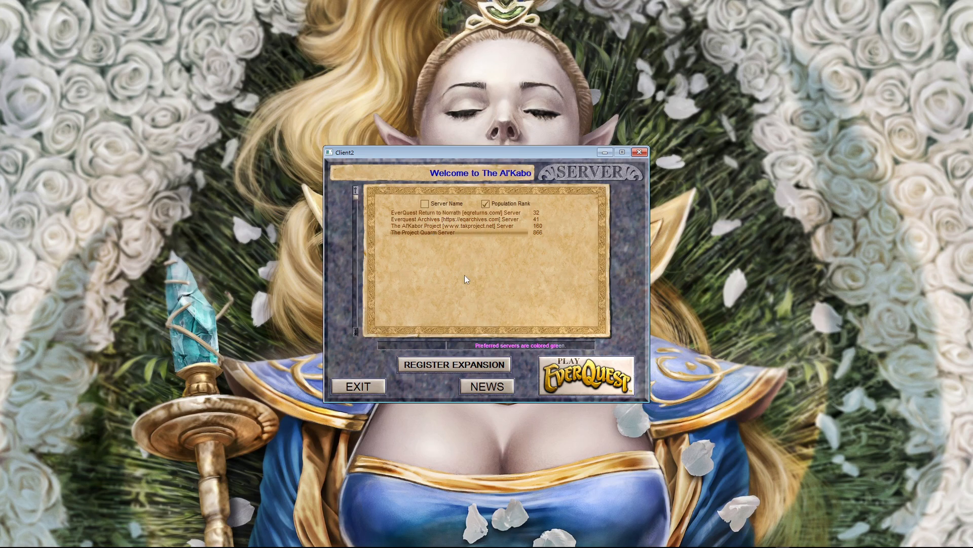
click(560, 370)
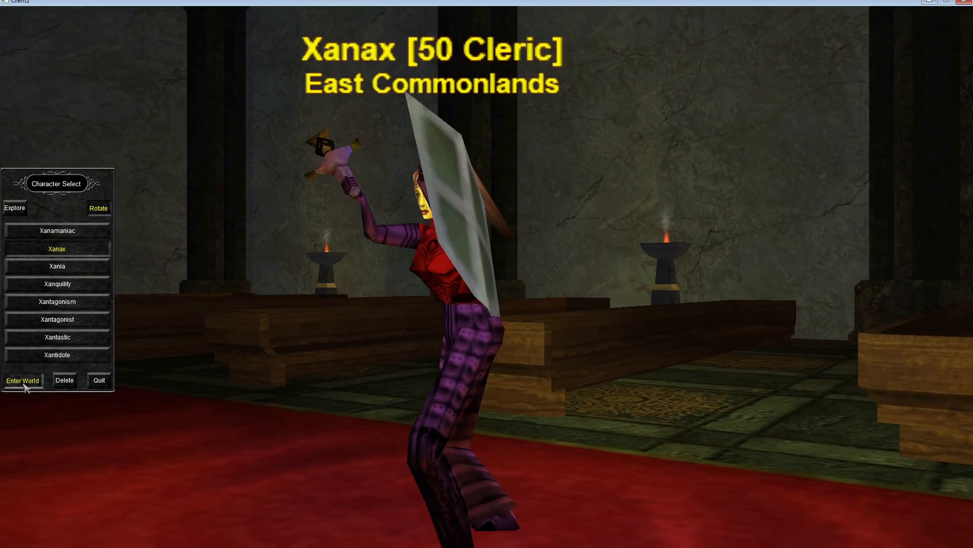
click(21, 385)
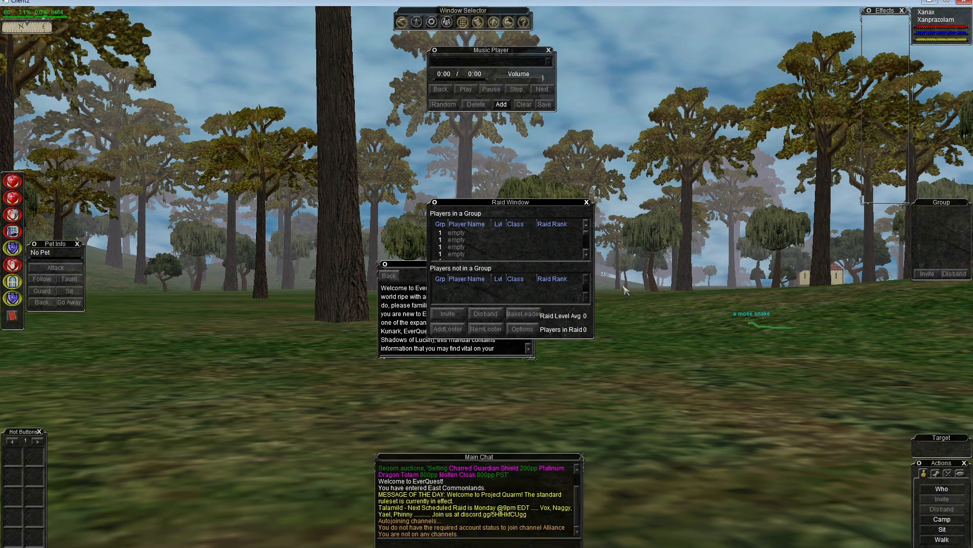
Step: Close the Raid, Help and Music Player windows in the game interface
click(587, 203)
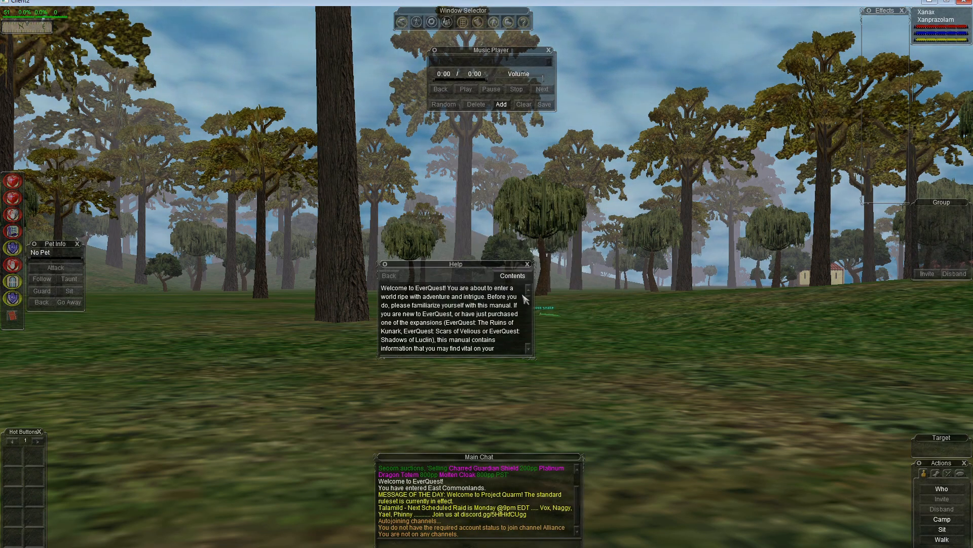
key(Escape)
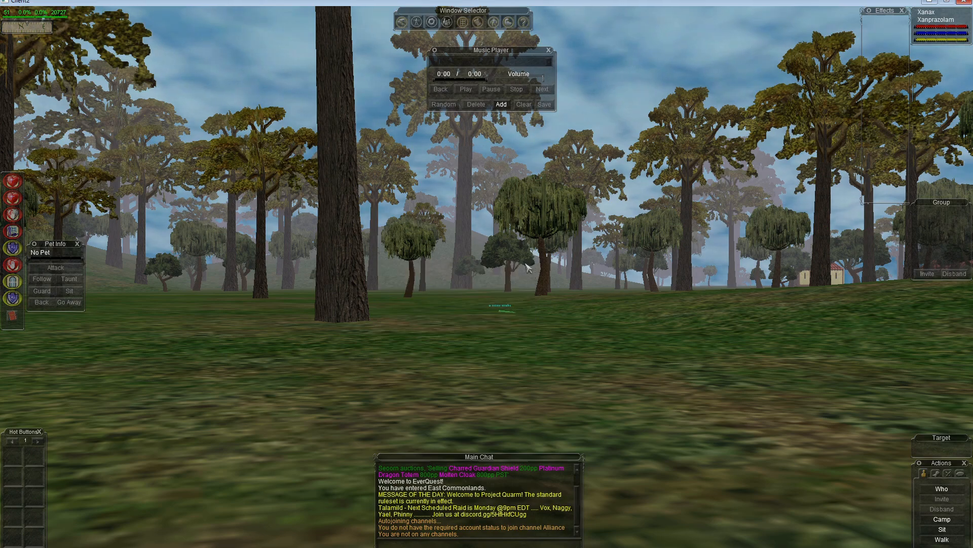
click(548, 50)
right_click(478, 202)
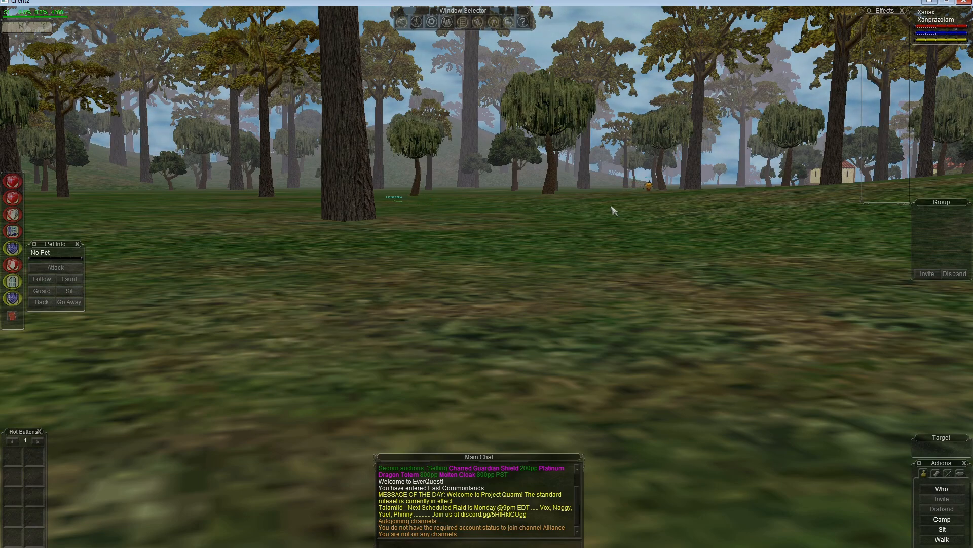
key(alt)
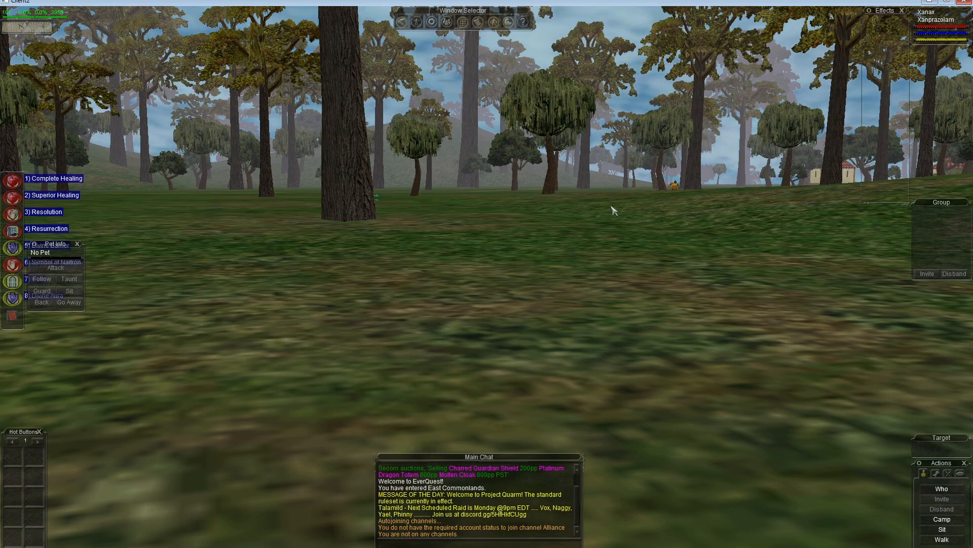
Step: Open the game options and load the duxaUI skin
key(alt+o)
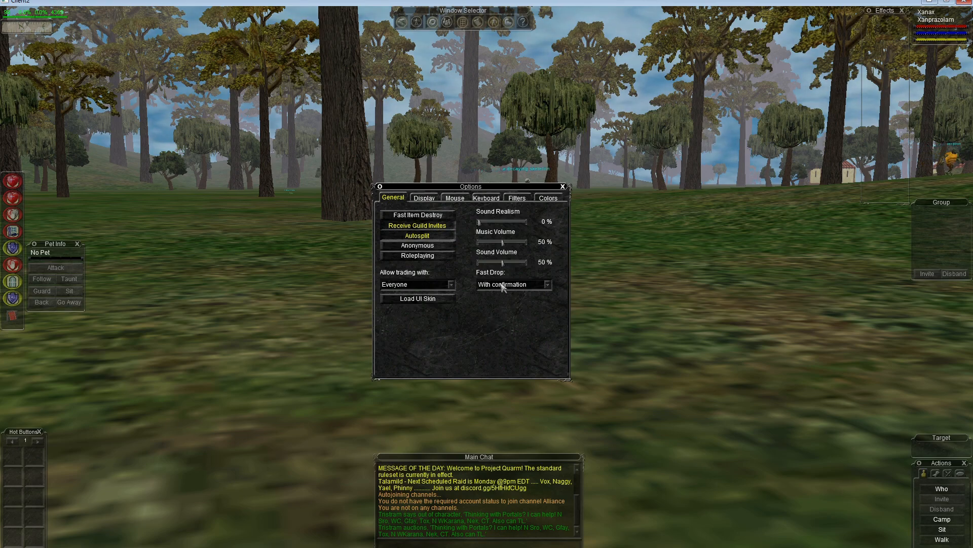
click(428, 303)
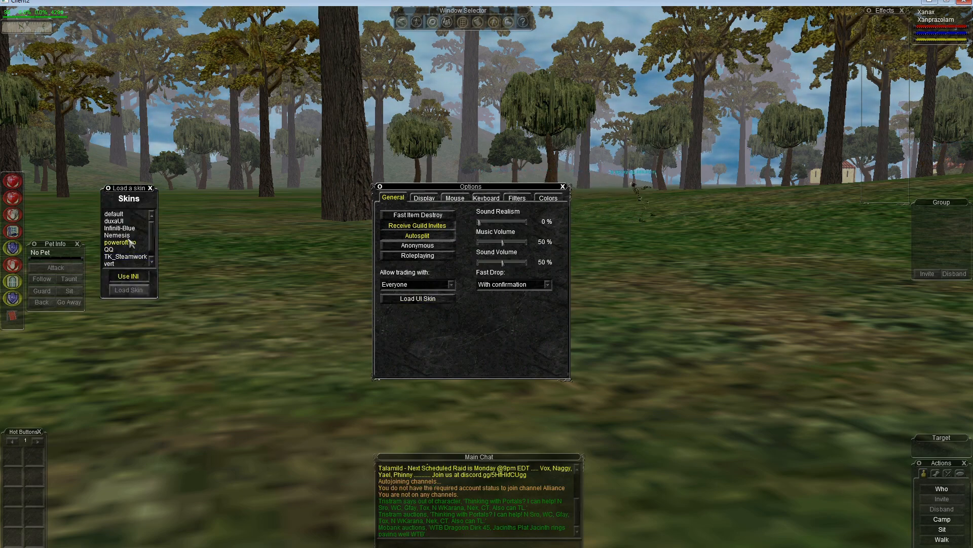
click(123, 222)
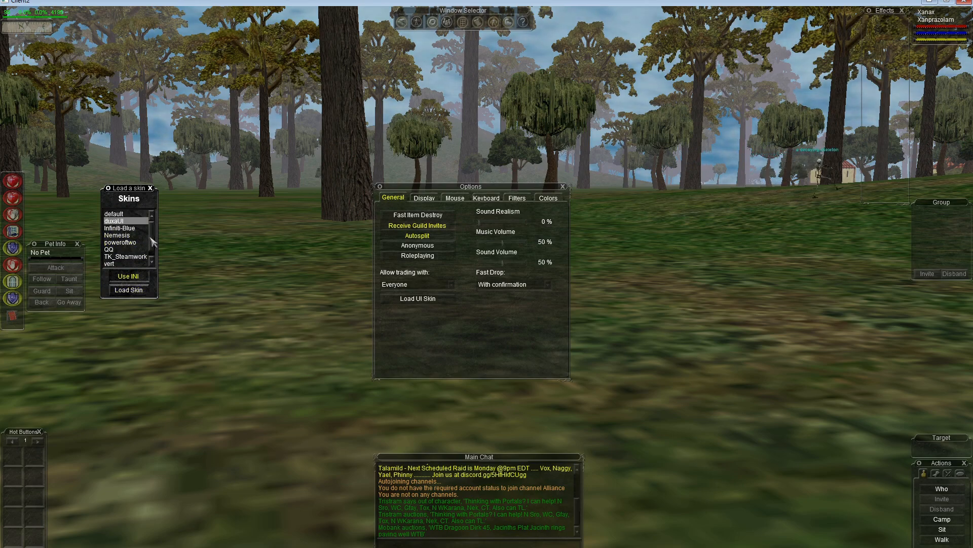
scroll(153, 250, down, 1)
scroll(153, 250, up, 1)
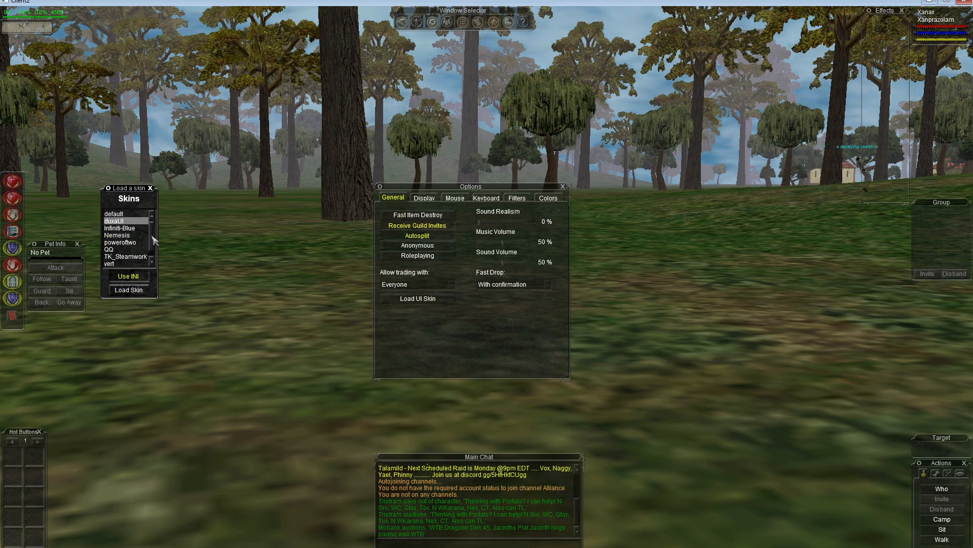
click(128, 291)
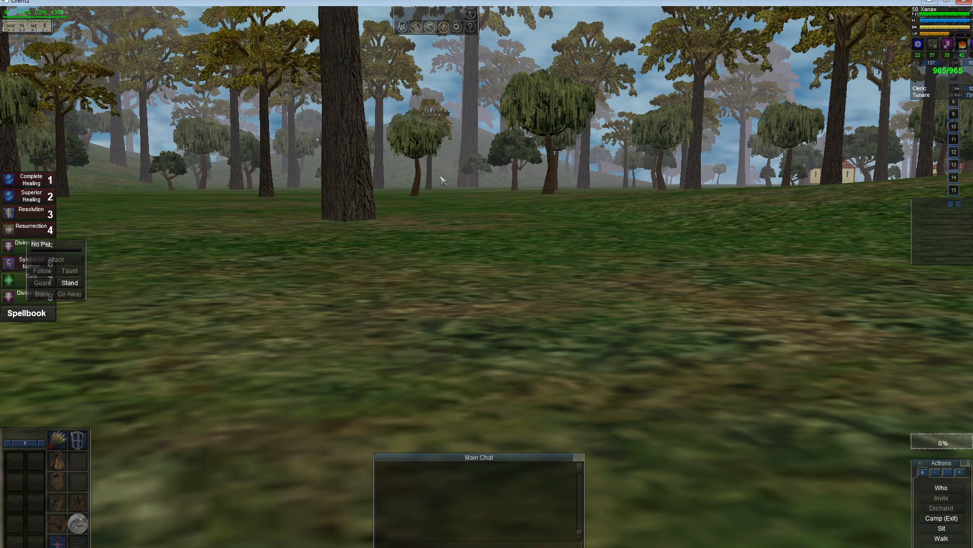
Step: Open the Zeal options tab and put the Field of view slider back to 0
key(alt+o)
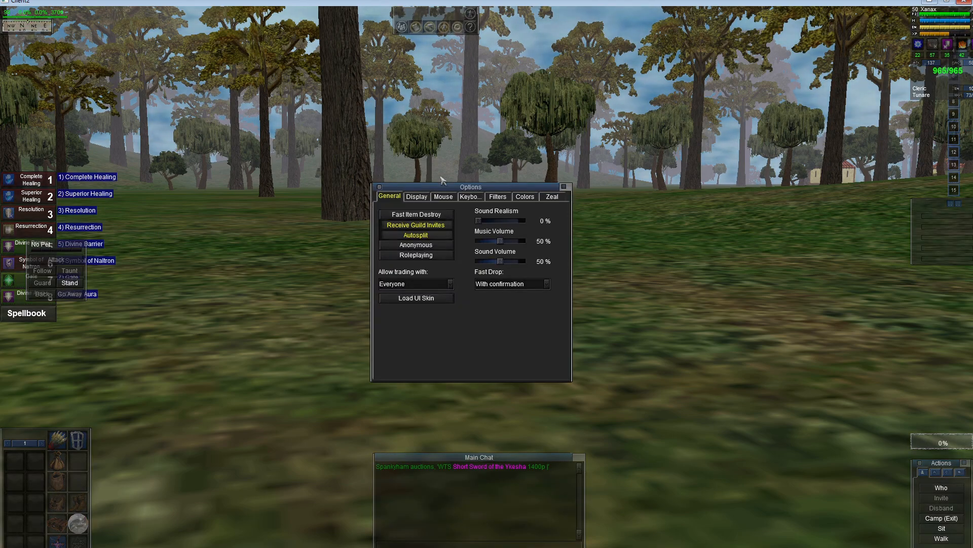
click(551, 199)
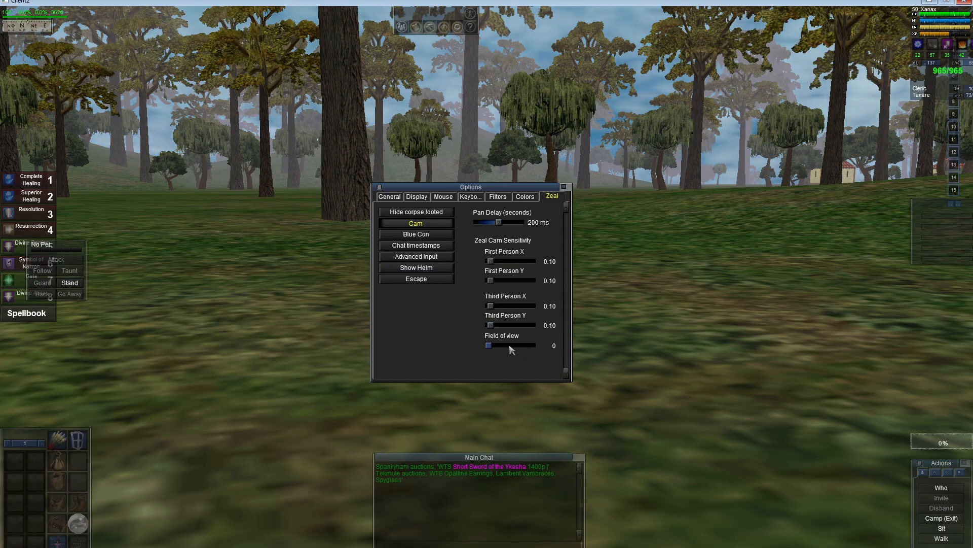
click(511, 349)
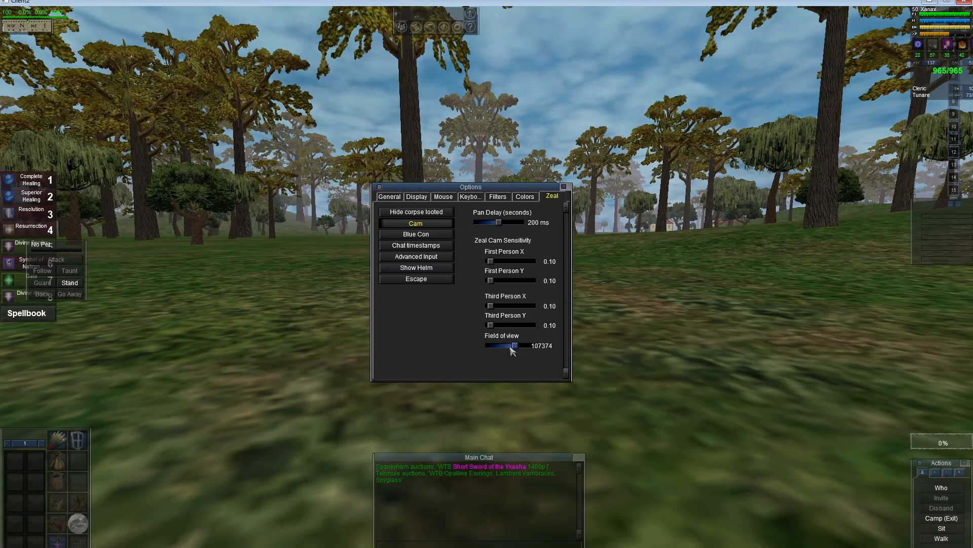
drag(511, 349, 475, 350)
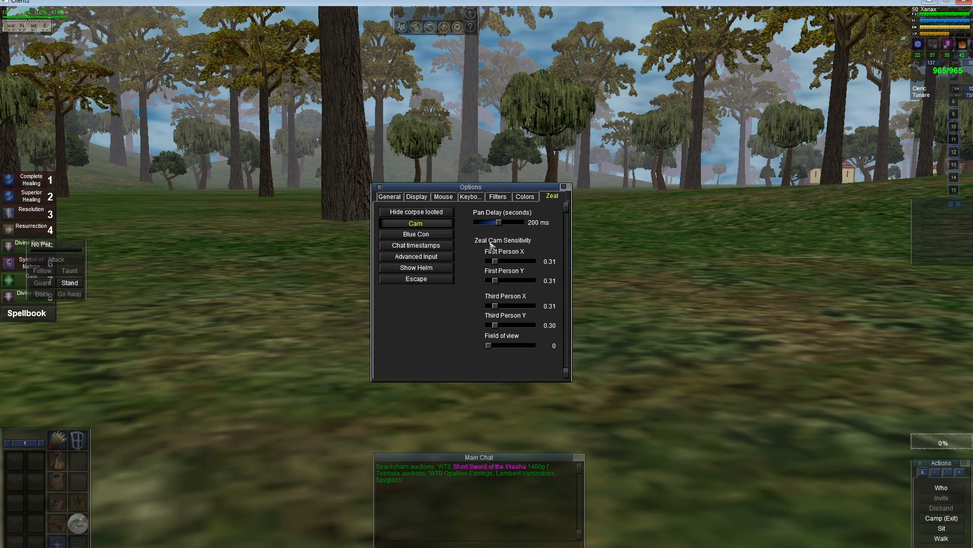
Step: Move the Options window aside, test the third-person camera, and set Zeal Pan Delay to 60 ms
drag(490, 189, 799, 203)
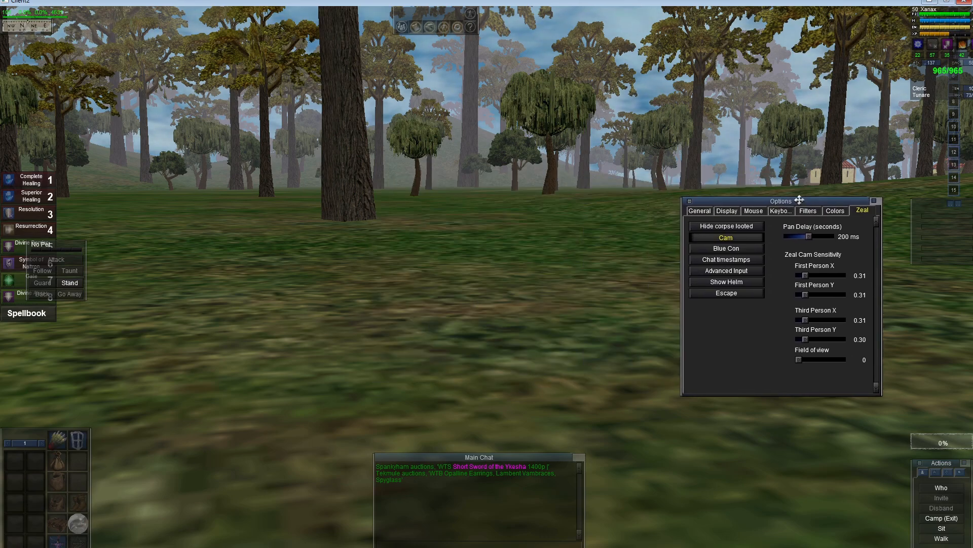
key(F9)
scroll(553, 228, down, 1)
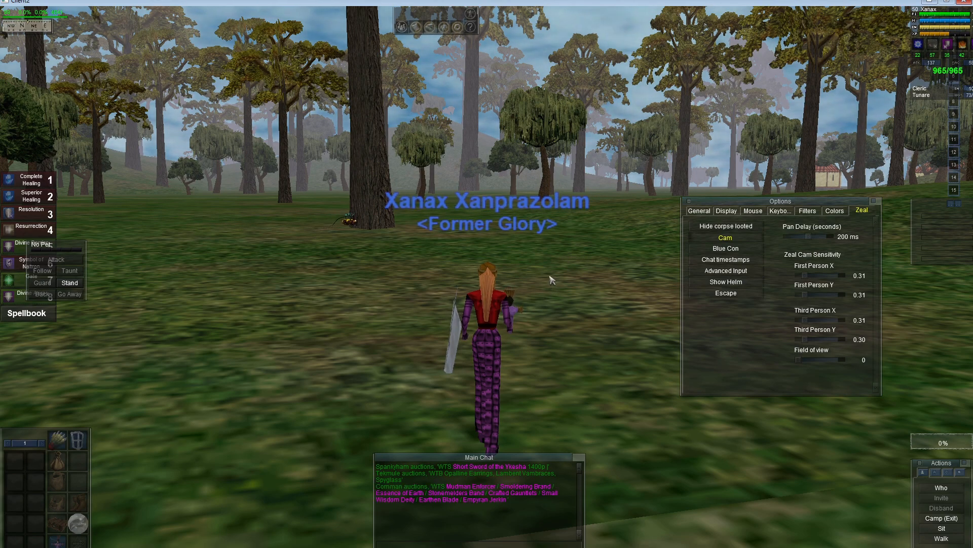
drag(598, 226, 711, 238)
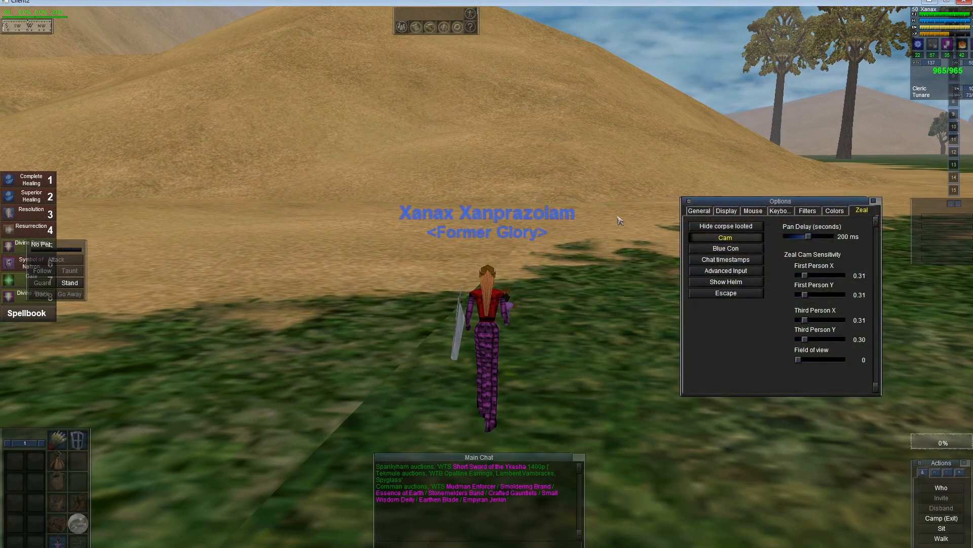
drag(634, 203, 558, 223)
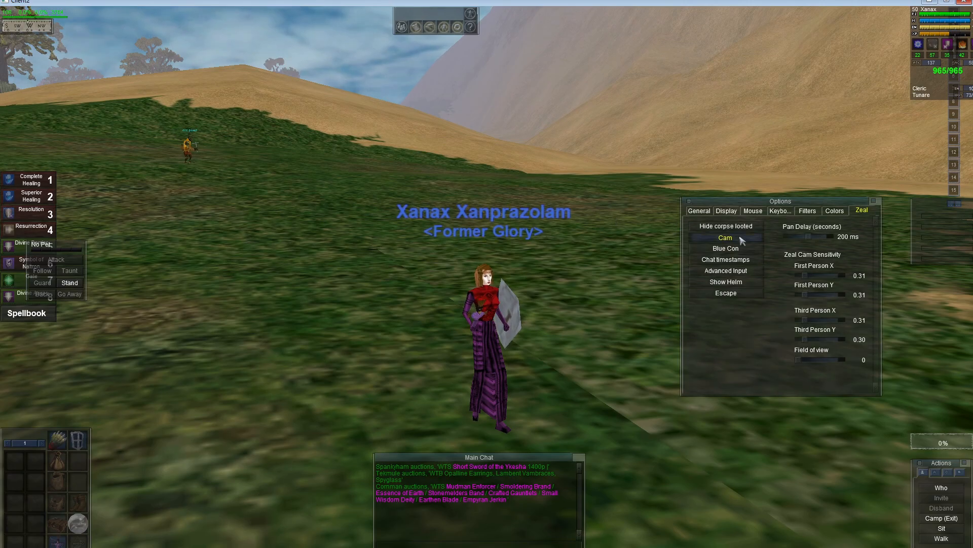
drag(808, 241, 791, 240)
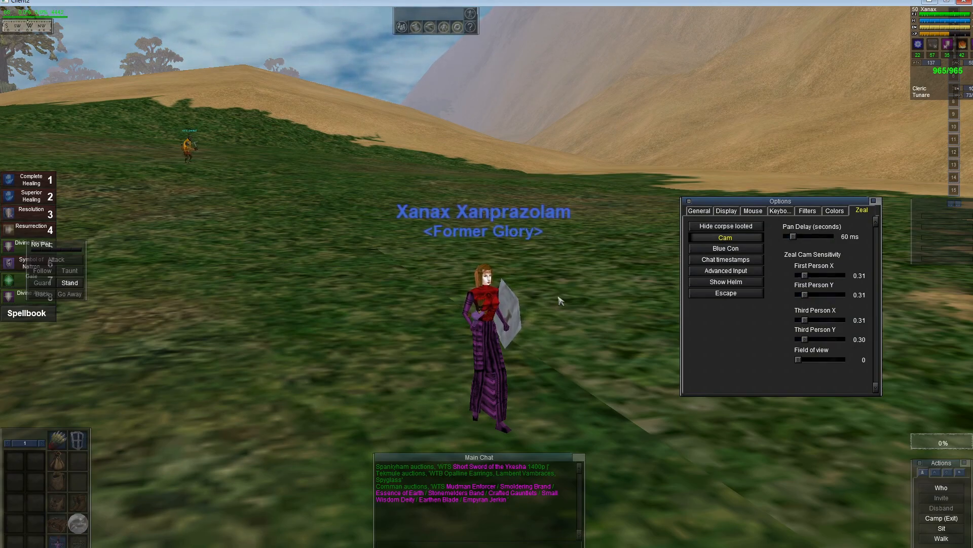
Step: Move the Options window back to the center and enable Blue Con
drag(722, 203, 446, 199)
click(478, 247)
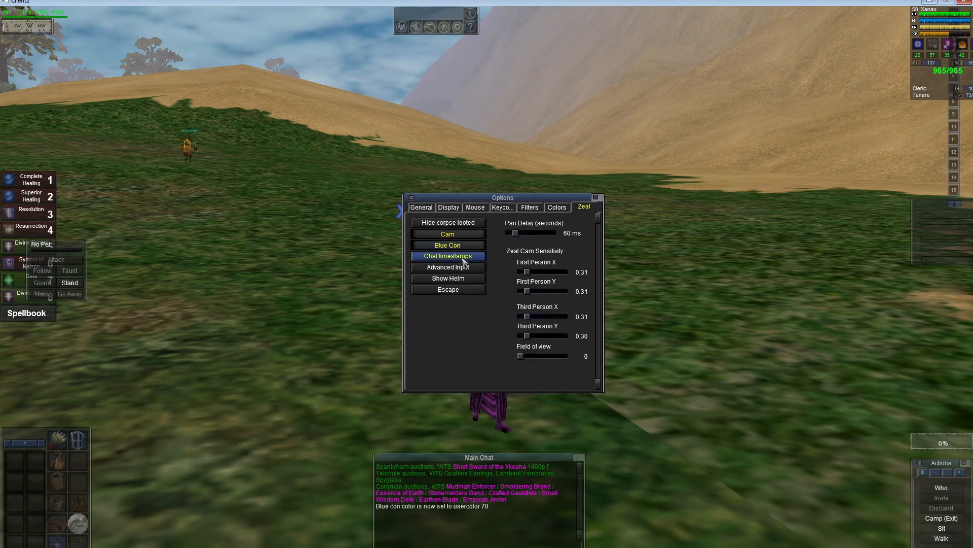
Step: Enable the Zeal Chat timestamps and Advanced Input options
click(474, 256)
click(474, 267)
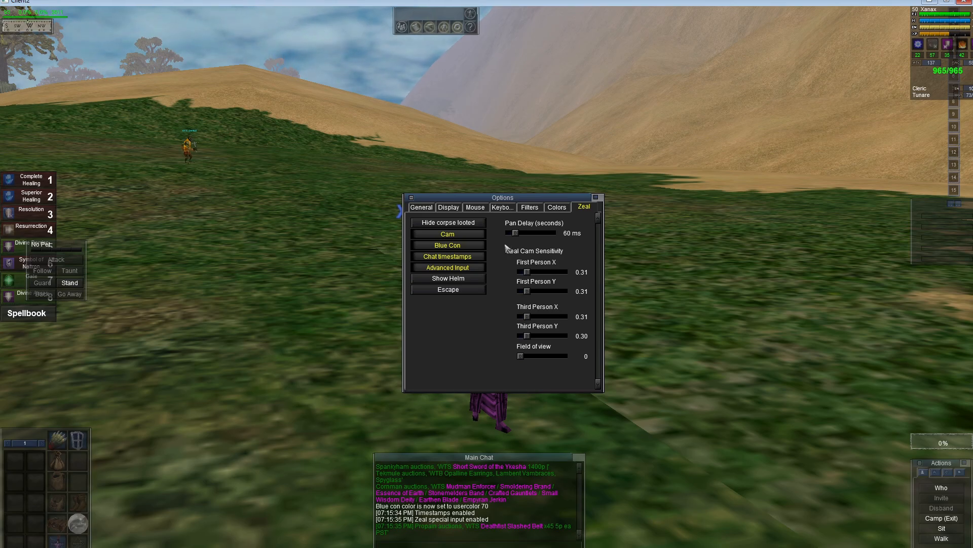
Step: In the keyboard settings' Commands category, bind Toggle all containers to B
click(504, 208)
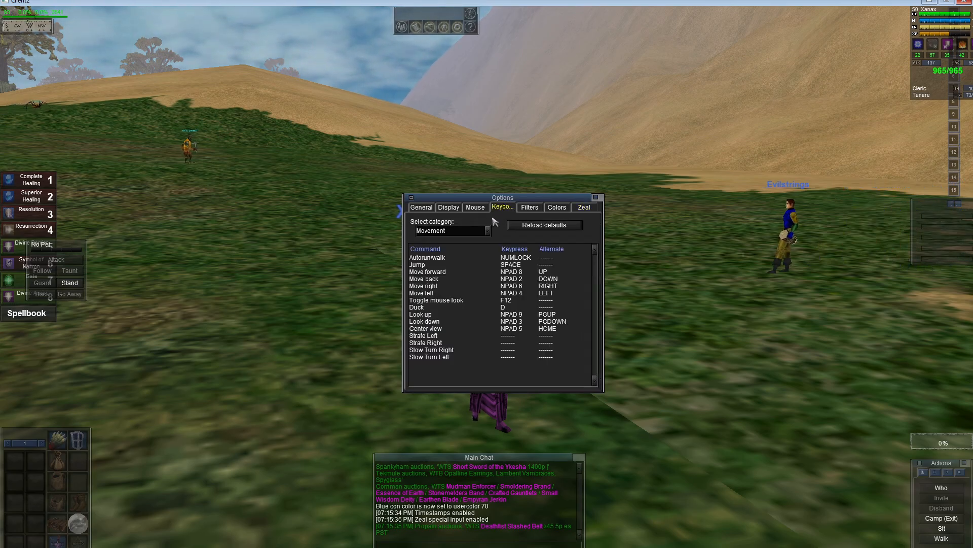
click(472, 233)
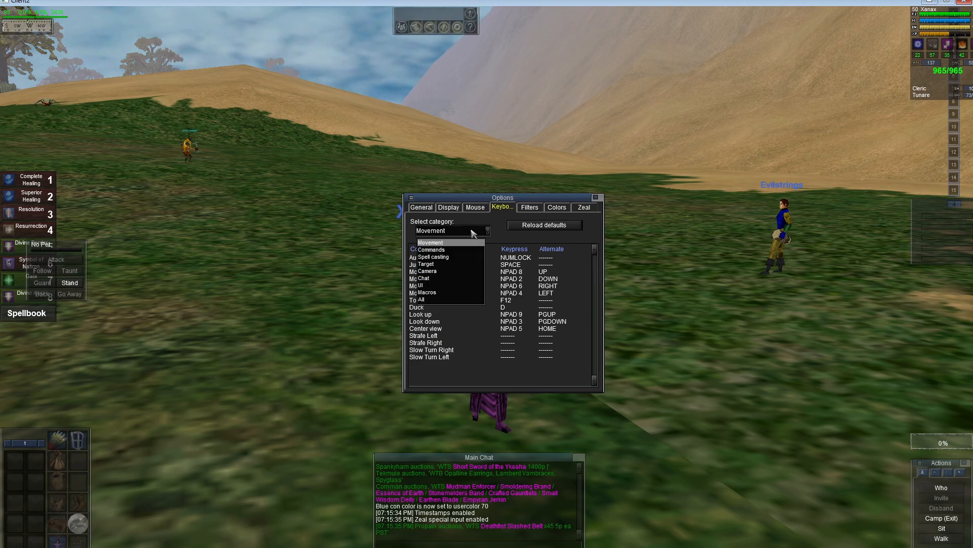
click(443, 250)
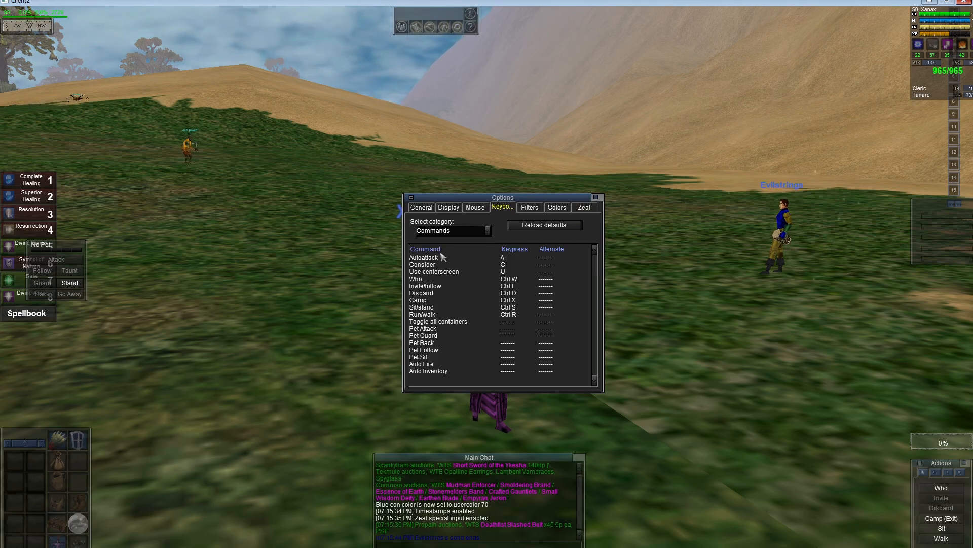
click(507, 321)
key(b)
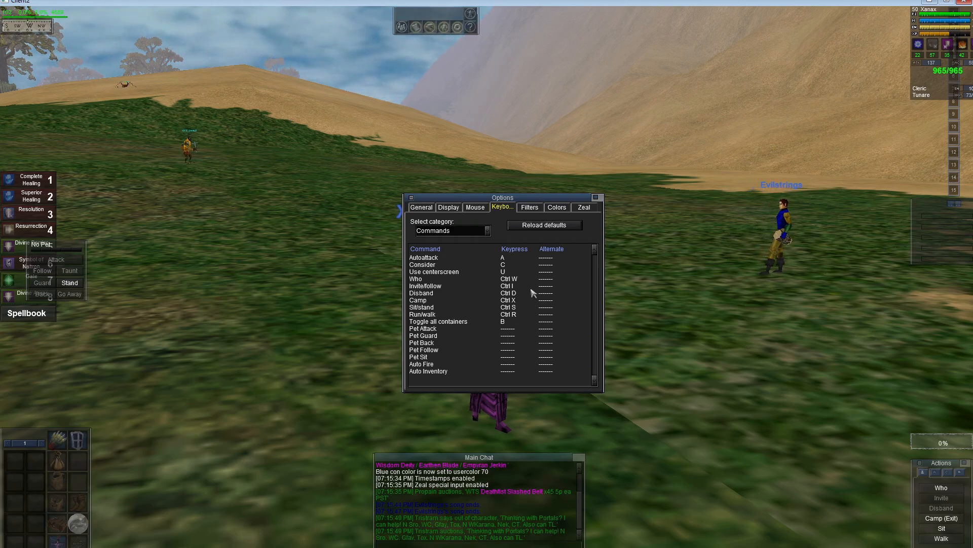
Step: In the Movement category, bind Move forward, back, right and left to W, S, D and A, and Duck to C
click(480, 231)
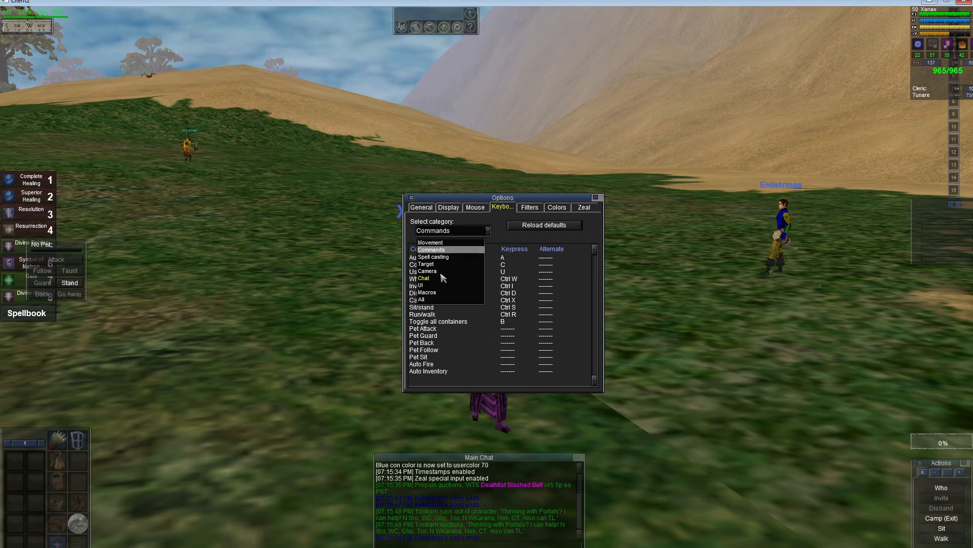
click(448, 243)
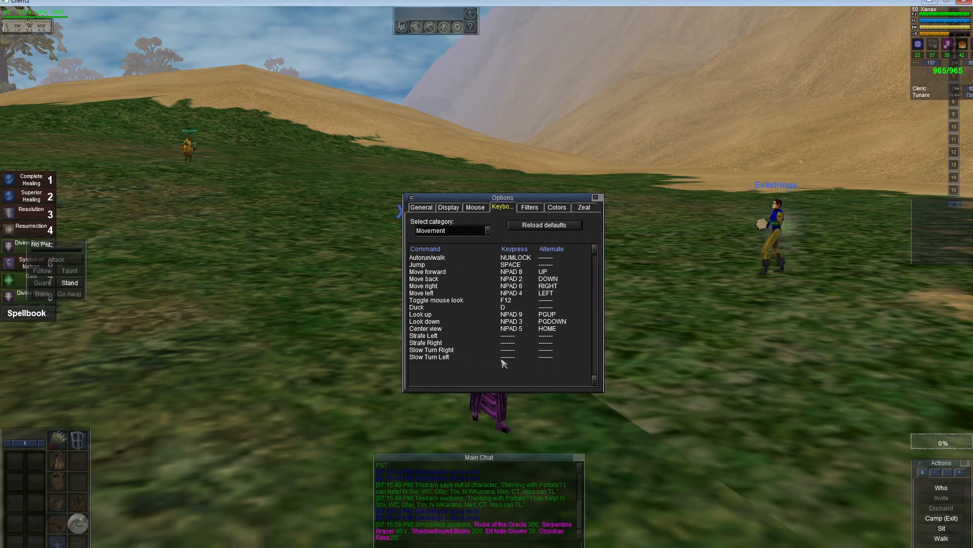
key(w)
click(518, 279)
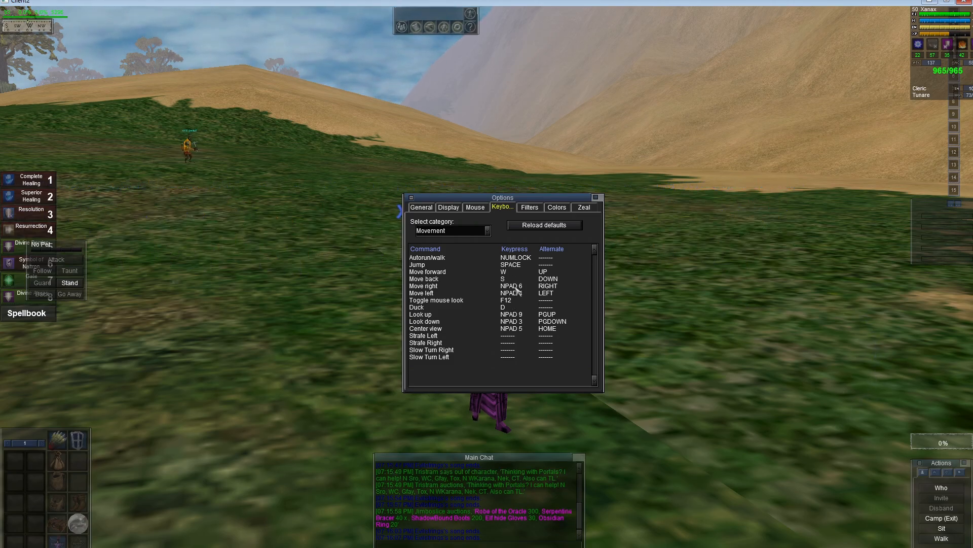
click(517, 292)
key(a)
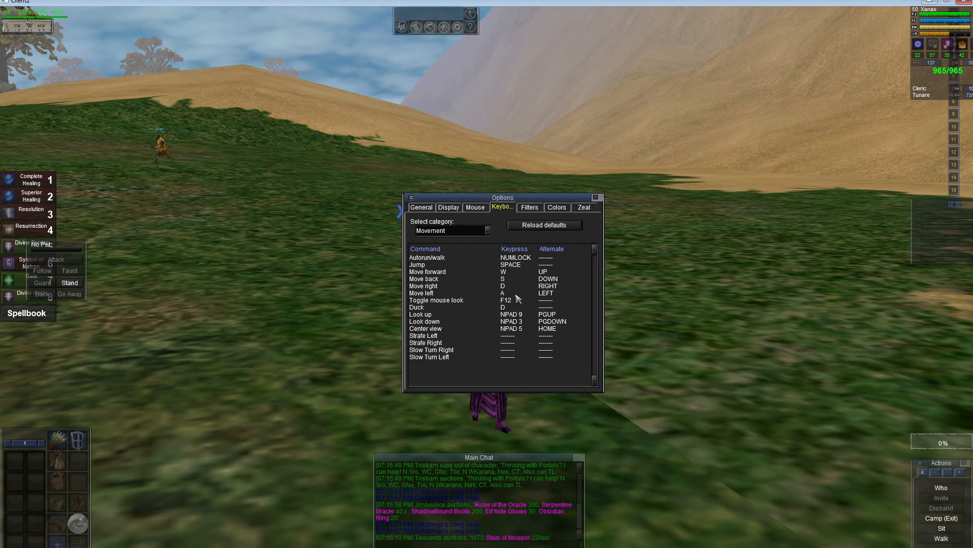
click(507, 307)
key(c)
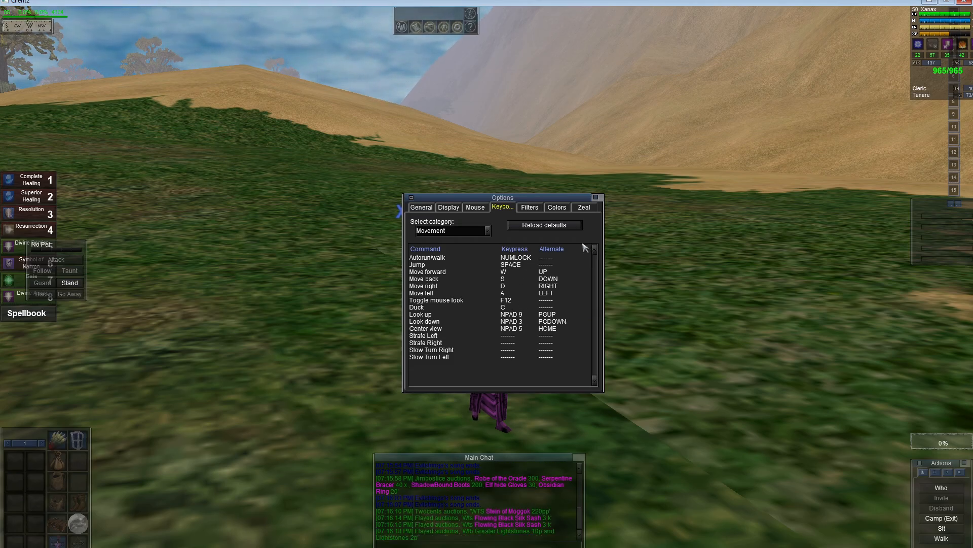
Step: In the Target category, clear the Toggle target and myself key and bind Cycle through nearest NPCs to TAB
click(485, 231)
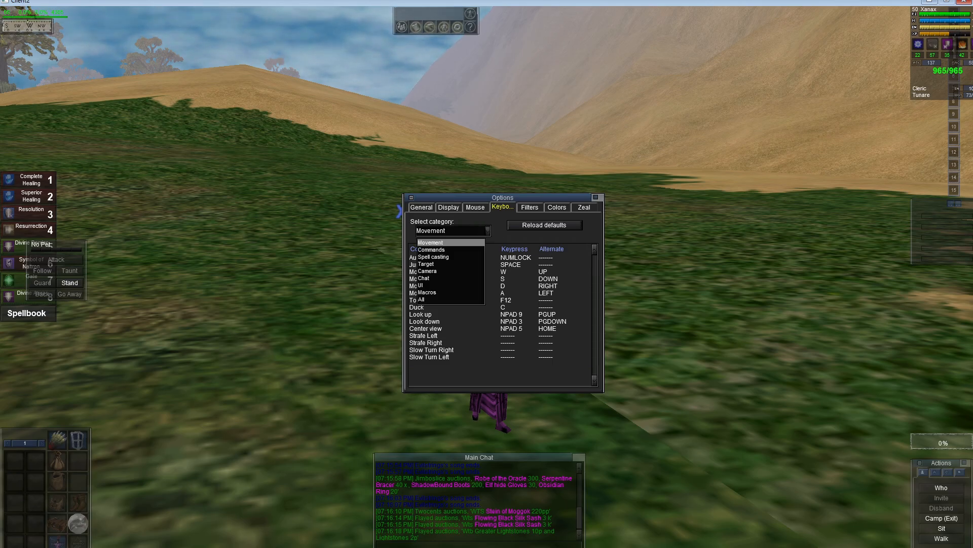
click(458, 256)
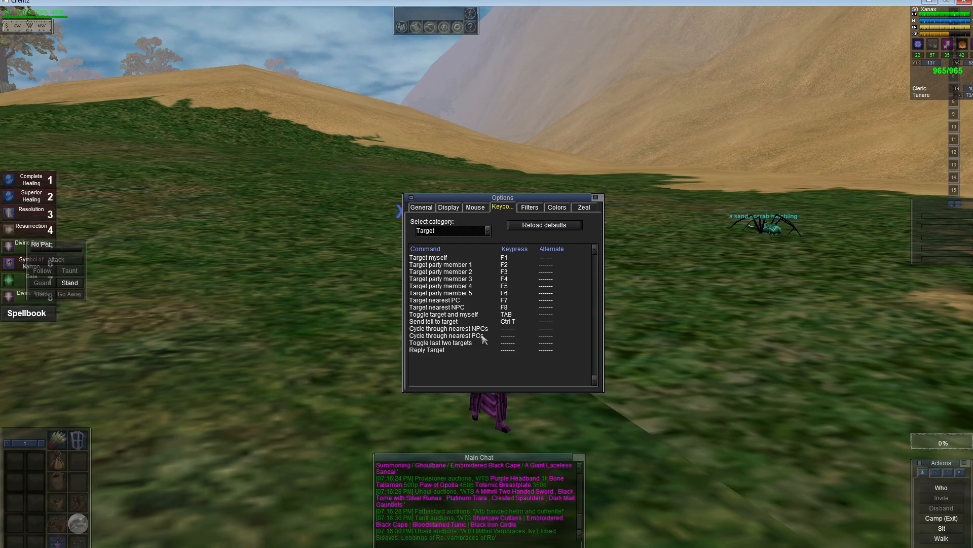
click(511, 315)
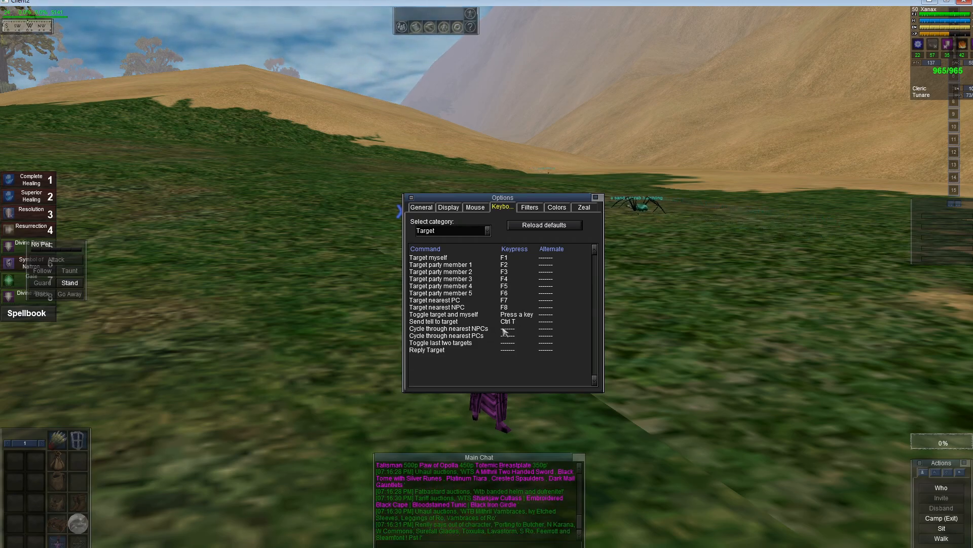
key(Escape)
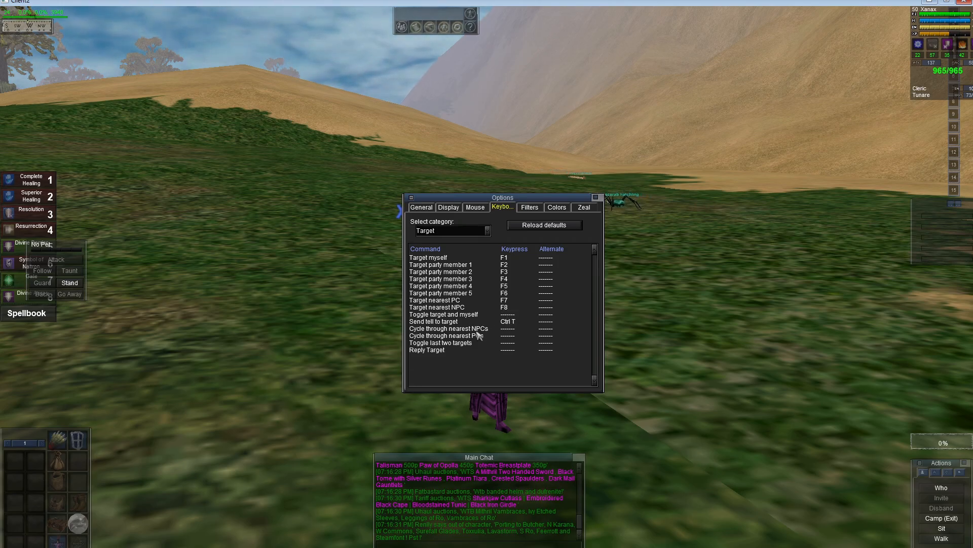
click(507, 329)
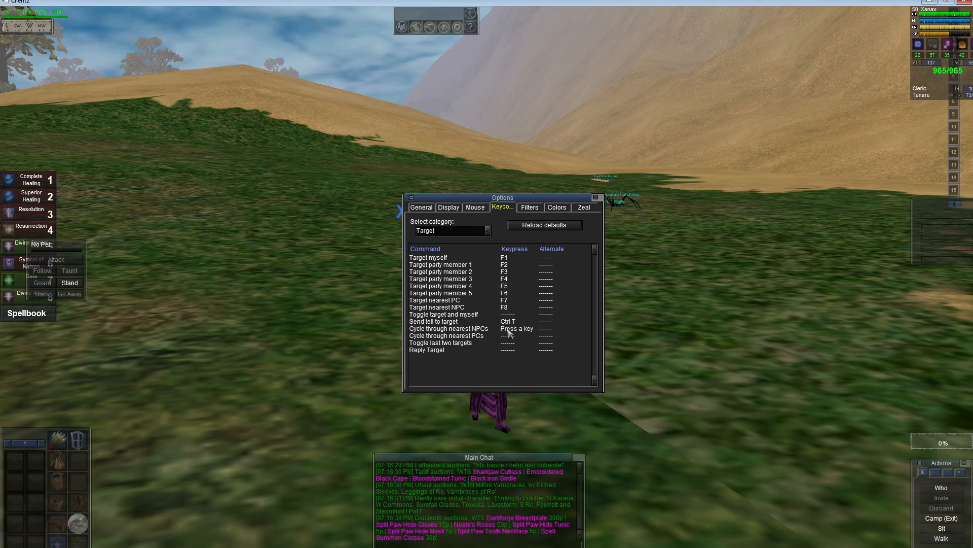
key(Tab)
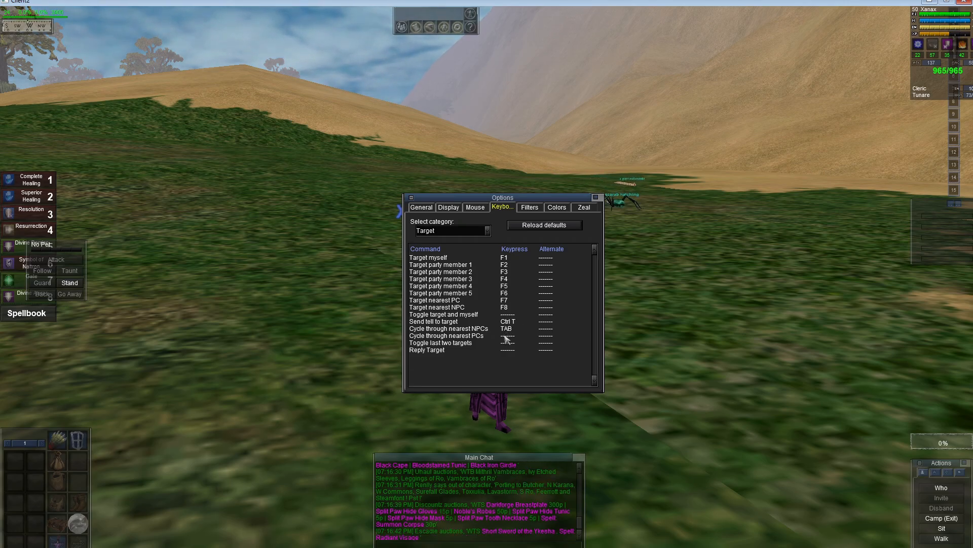
Step: Set the 70 - Blue Con chat color to blue with the green value raised to about 87
click(572, 211)
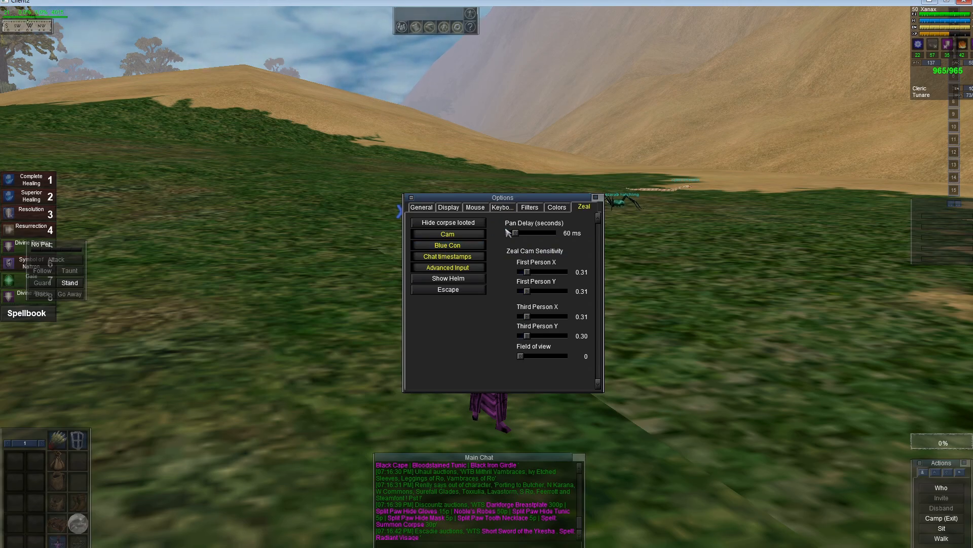
click(556, 207)
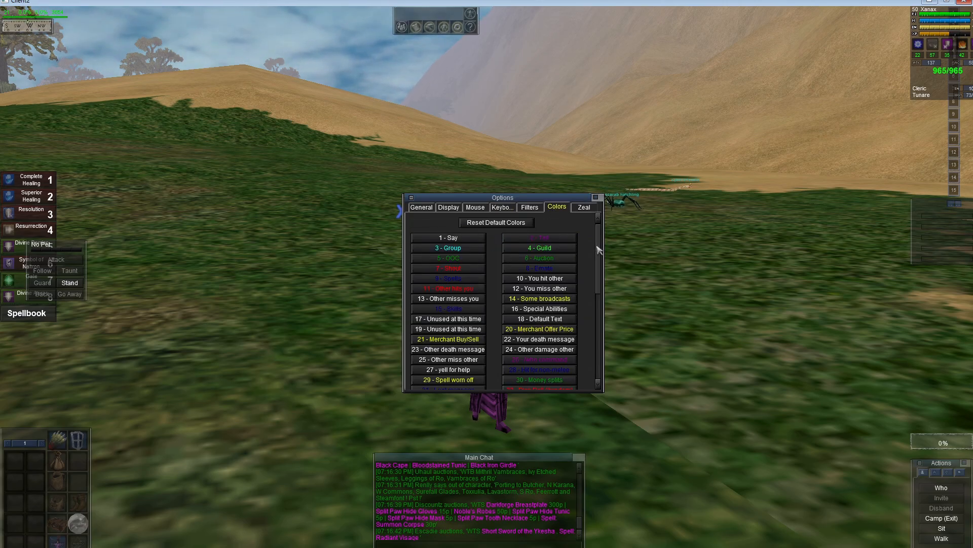
drag(599, 250, 596, 301)
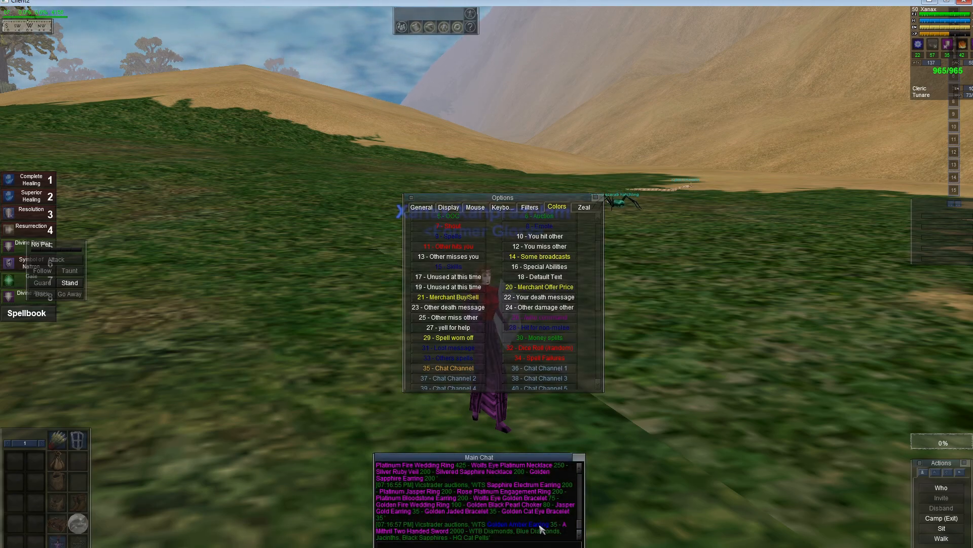
drag(598, 260, 604, 347)
click(558, 382)
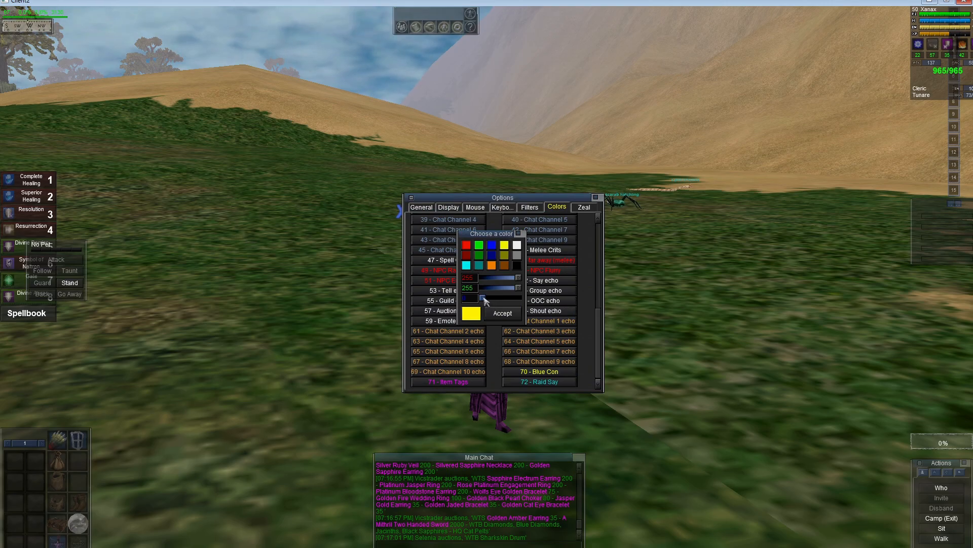
click(491, 255)
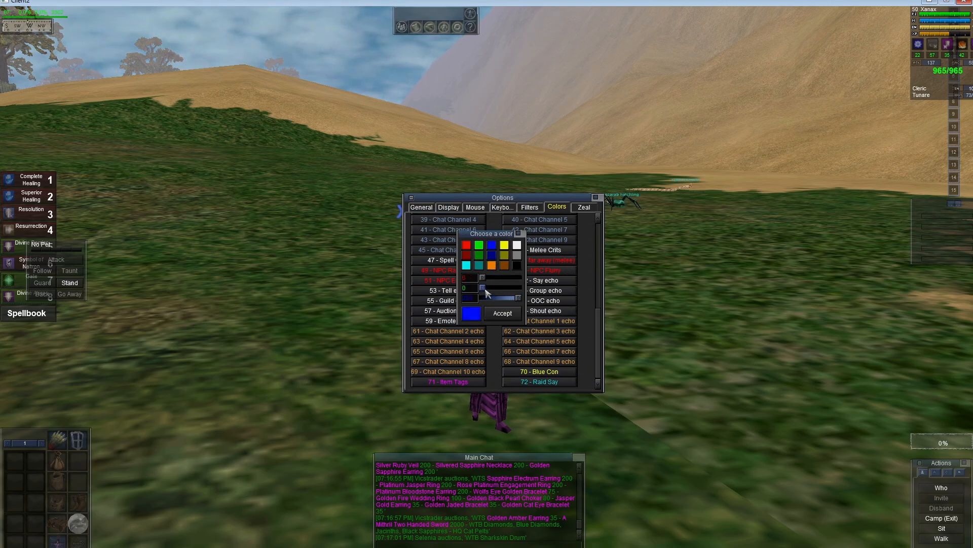
drag(485, 289, 490, 290)
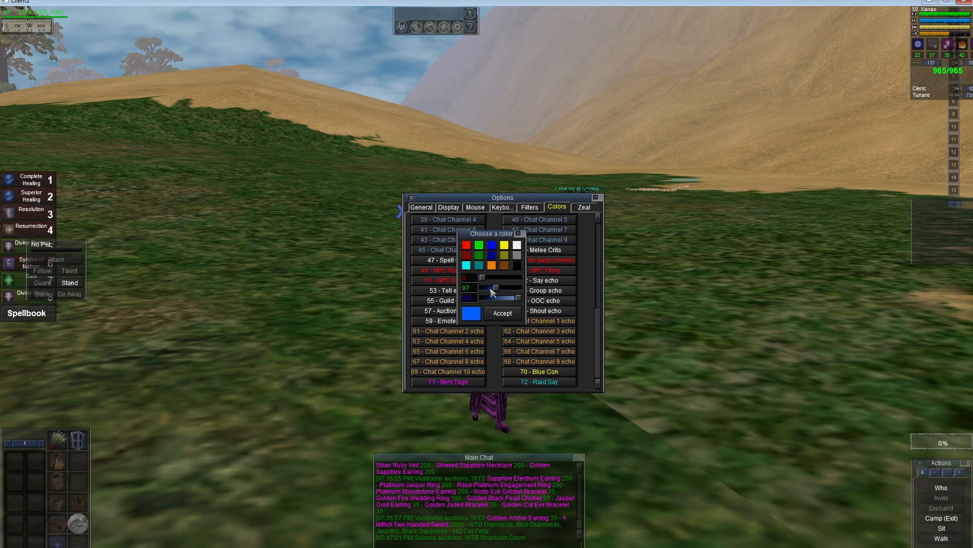
click(495, 314)
Step: Return to the Zeal options tab and close the Options window
click(584, 208)
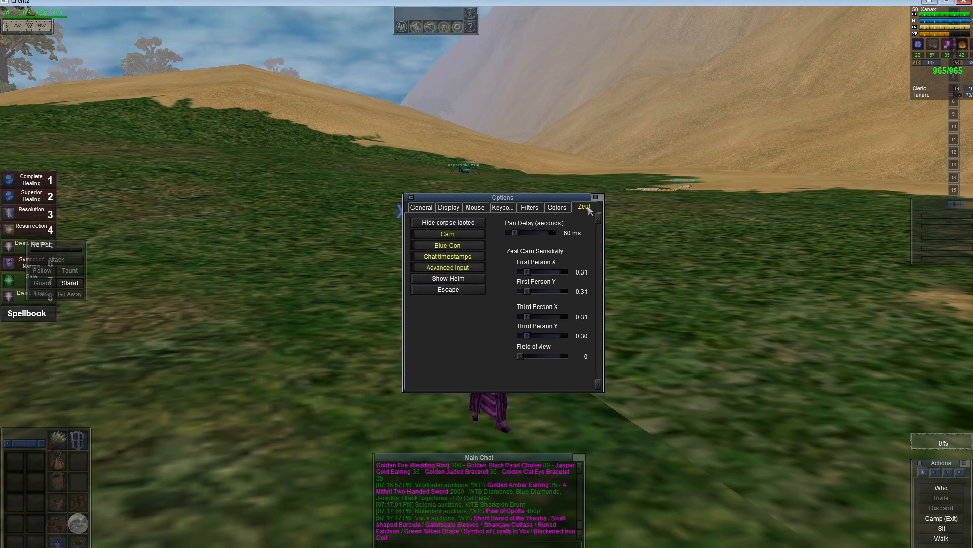
click(597, 198)
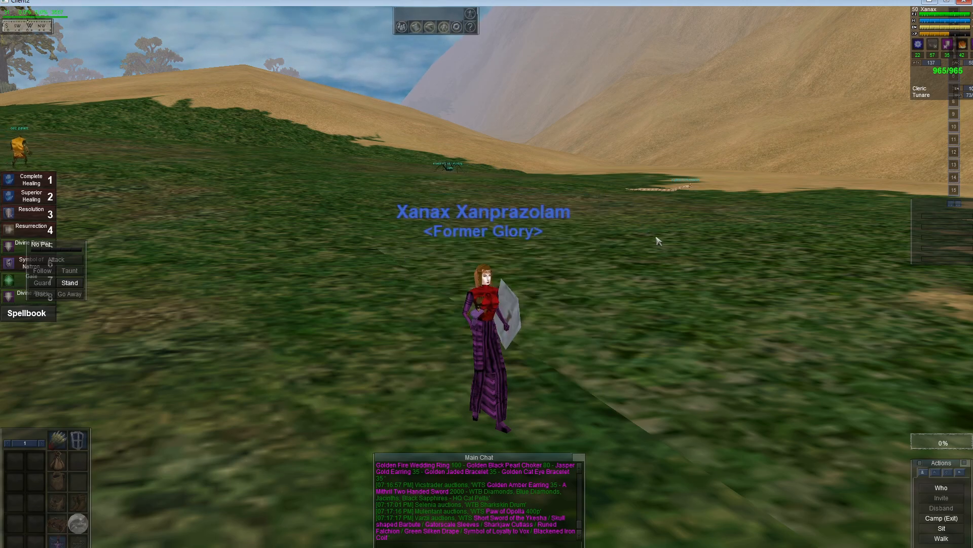